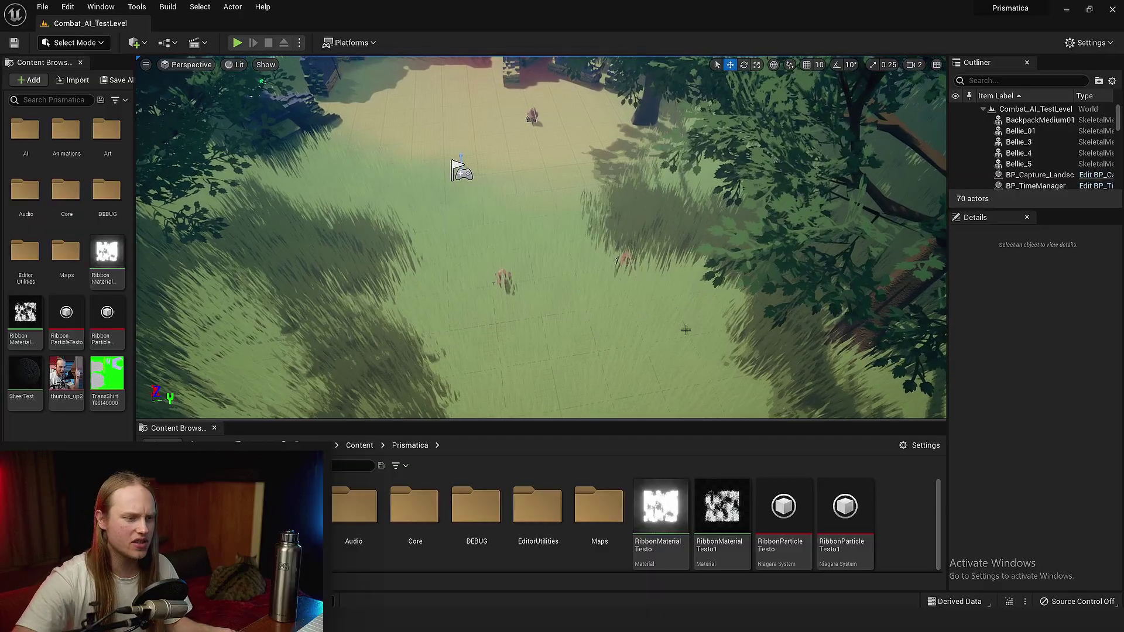
Save the Combat_AI_TestLevel map.
drag(479, 419, 479, 399)
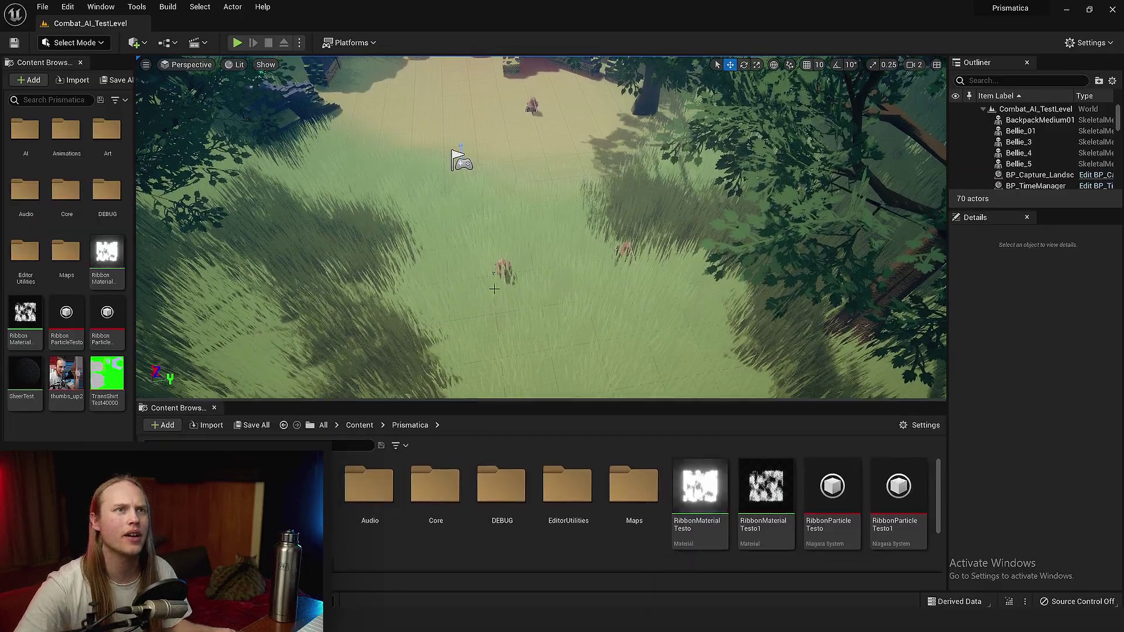
right_drag(494, 289, 514, 304)
key(w)
key(w)
key(ctrl+s)
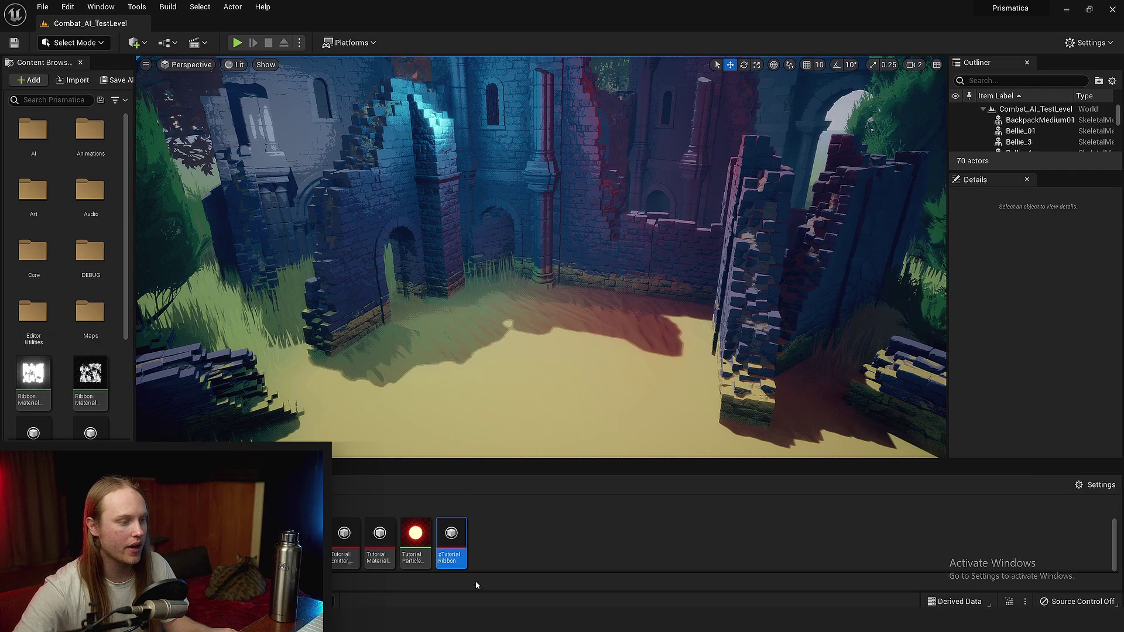
key(ctrl+s)
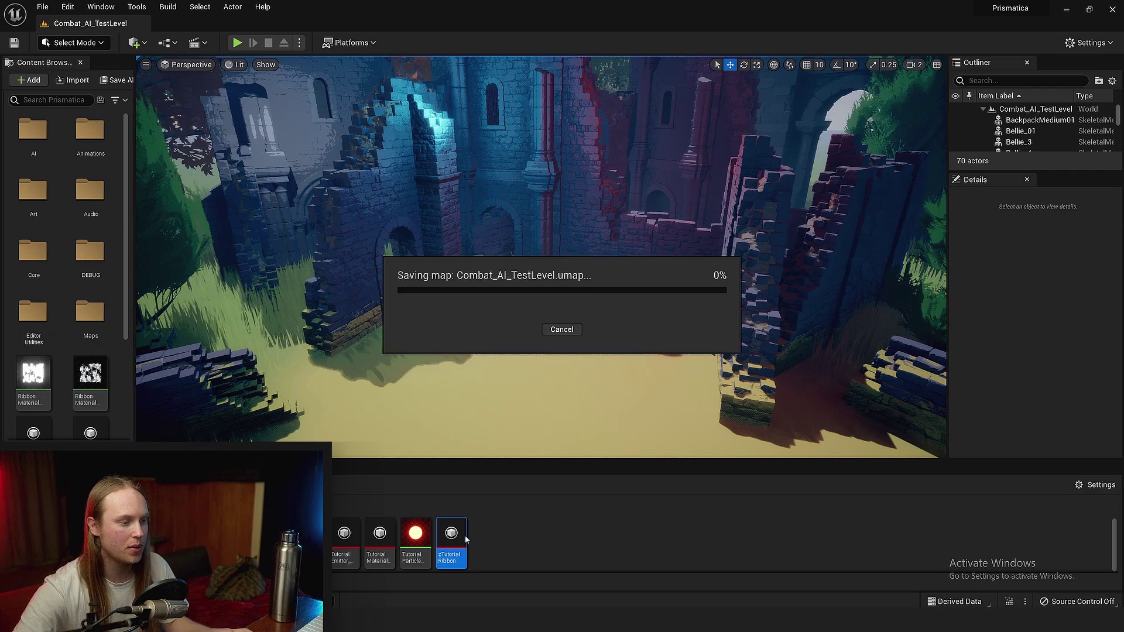
Open the zTutorialRibbon Niagara system and add an emitter based on the Empty template.
double_click(450, 533)
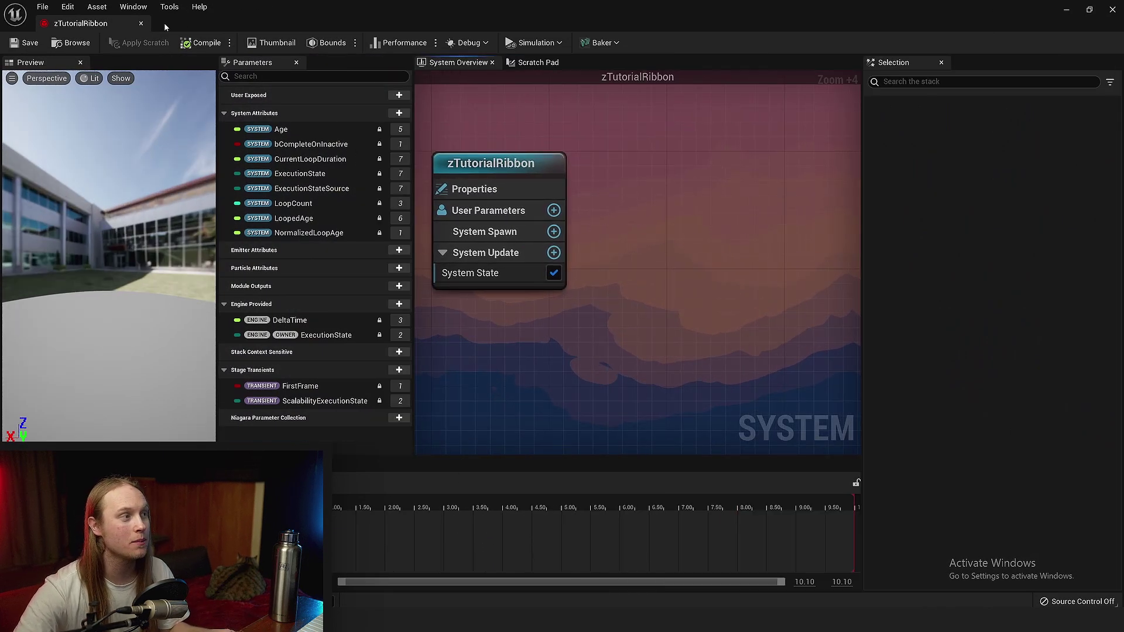
right_click(700, 205)
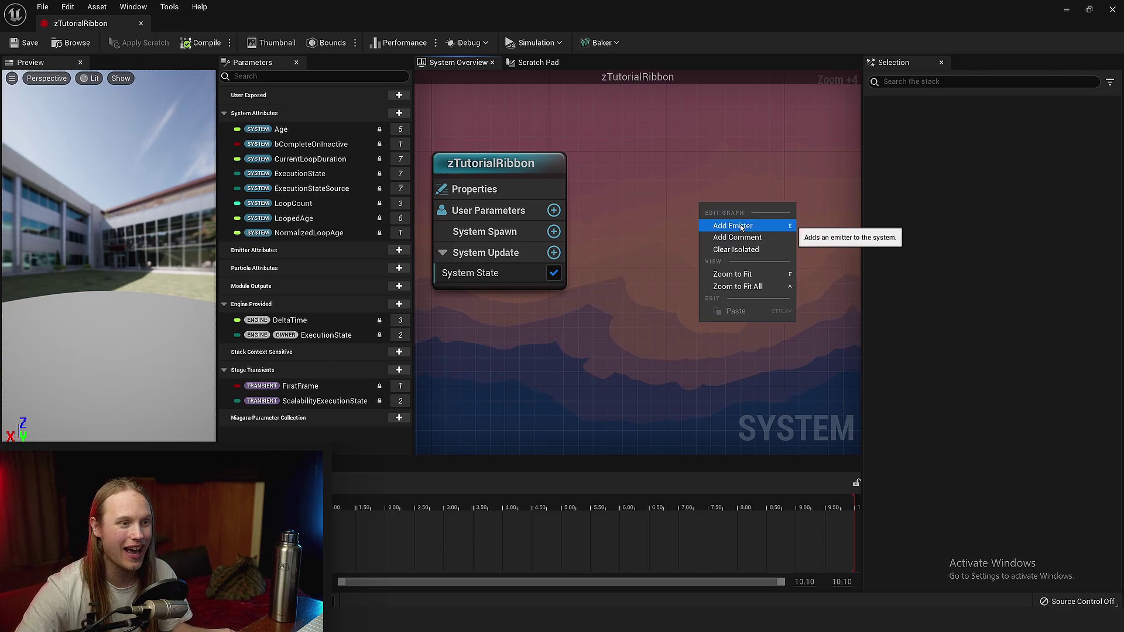
click(740, 226)
text(empty)
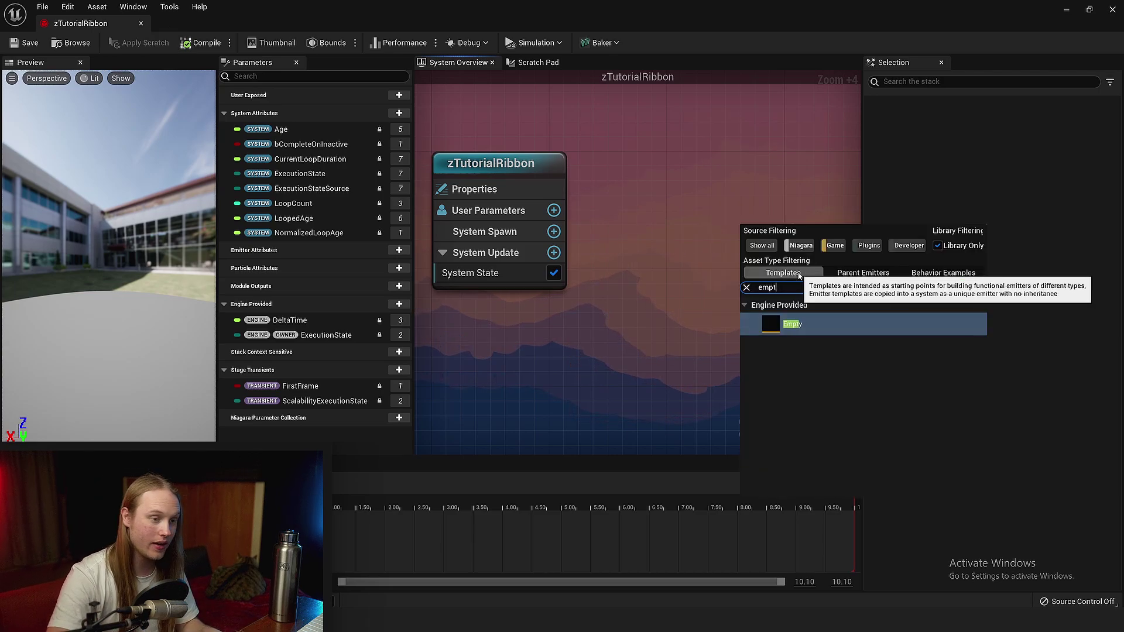
double_click(833, 335)
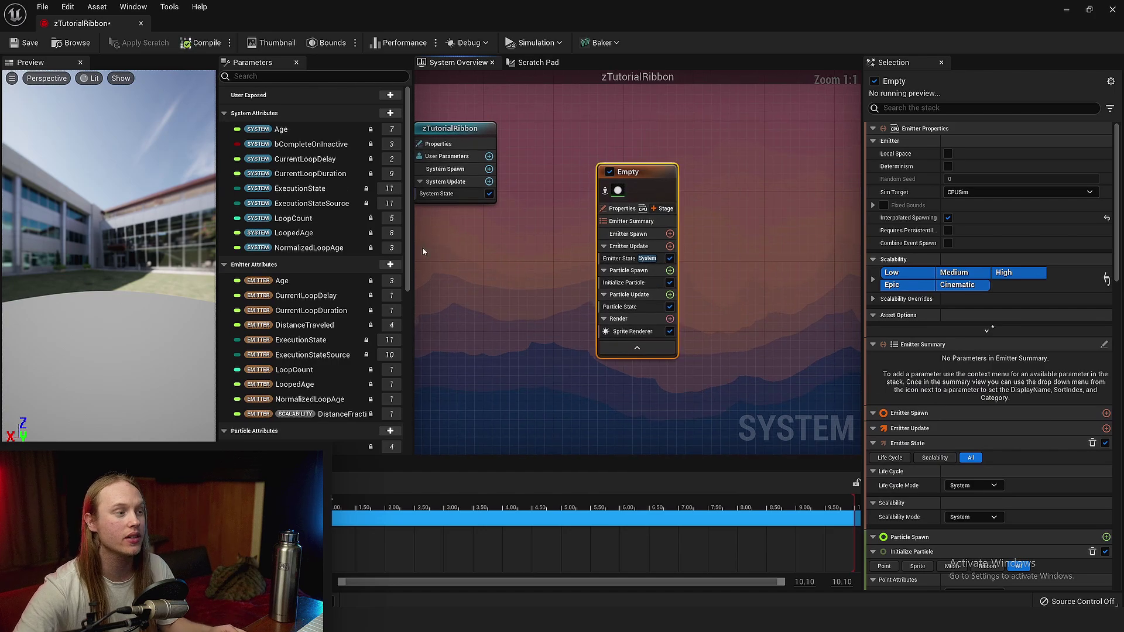
Assign the BasicAsset01 material to the Empty emitter's Sprite Renderer.
scroll(487, 313, up, 3)
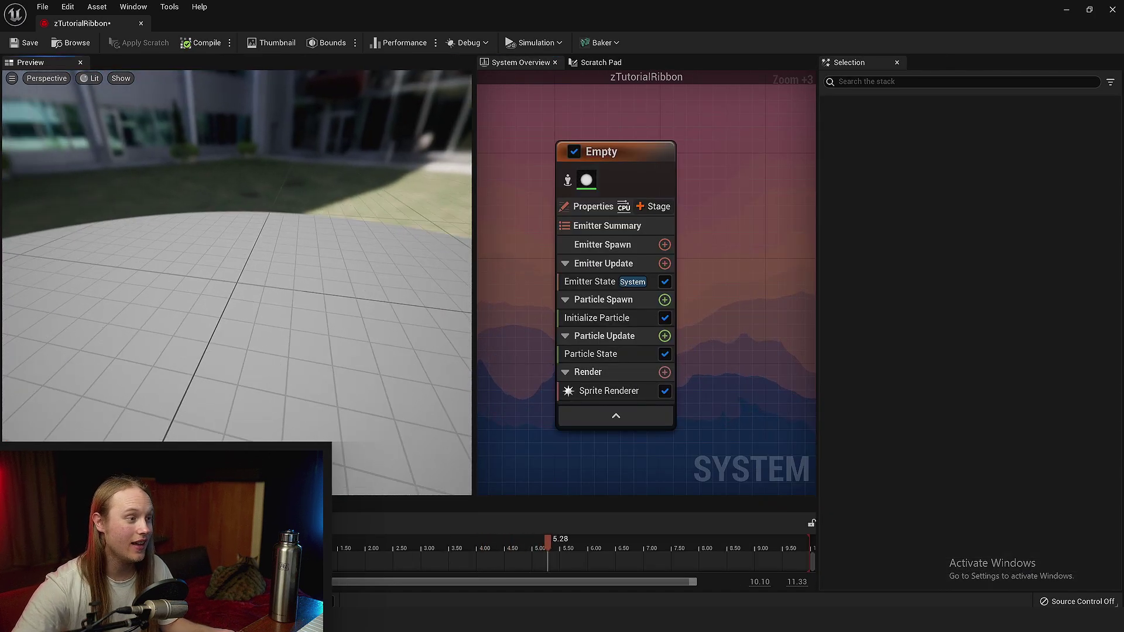
drag(241, 294, 266, 297)
scroll(241, 294, up, 3)
scroll(255, 297, up, 2)
scroll(255, 297, down, 5)
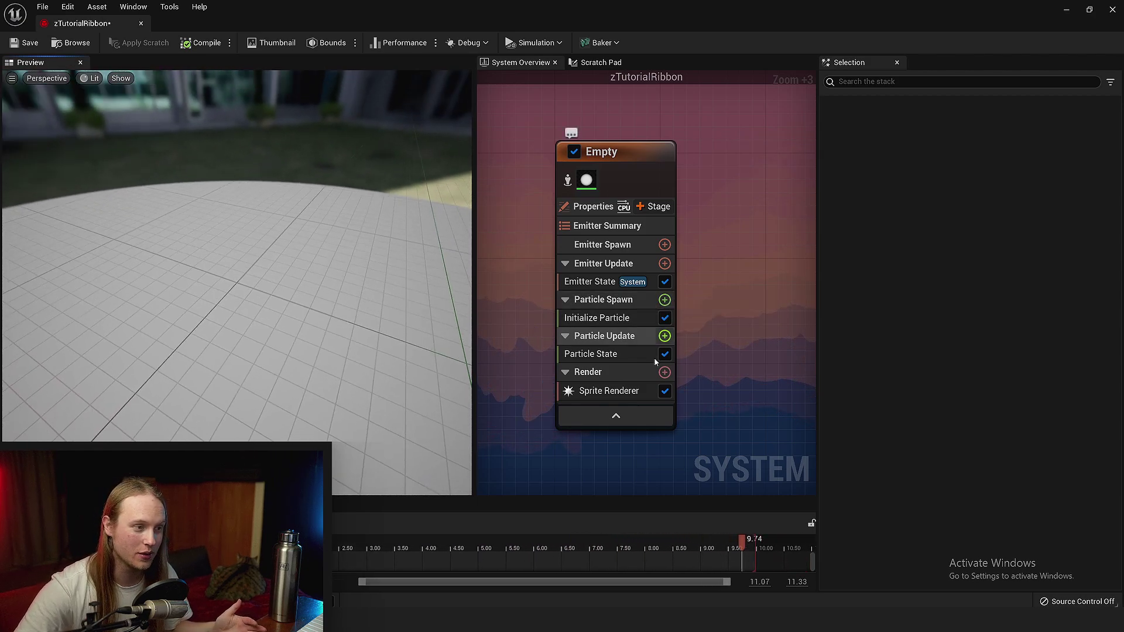
click(613, 392)
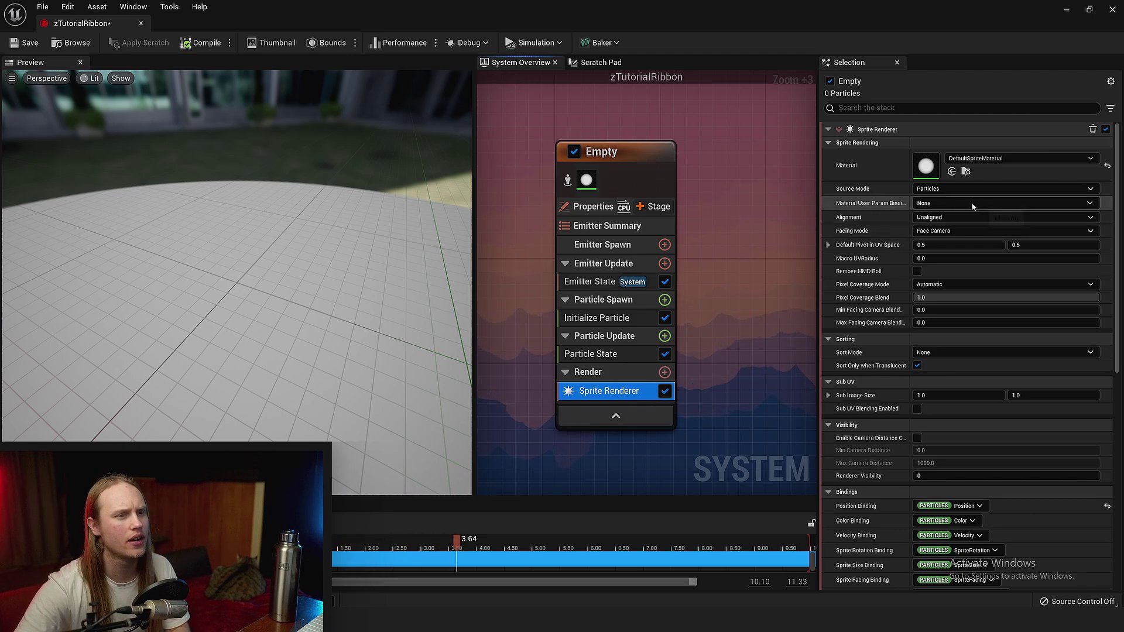
click(1008, 158)
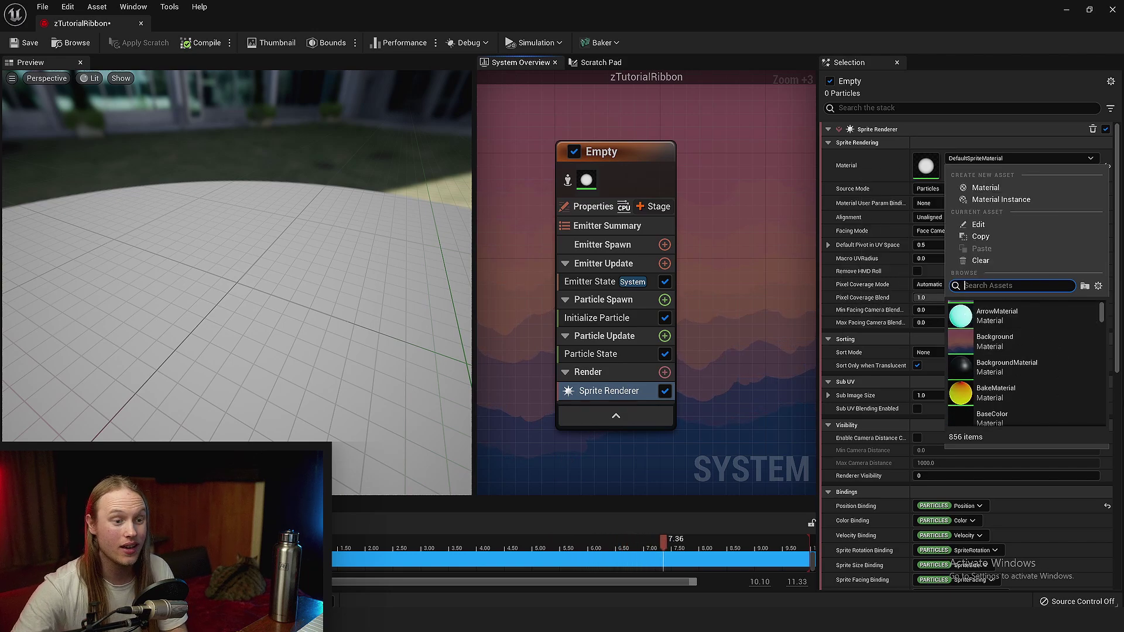
scroll(996, 398, down, 1)
click(1000, 392)
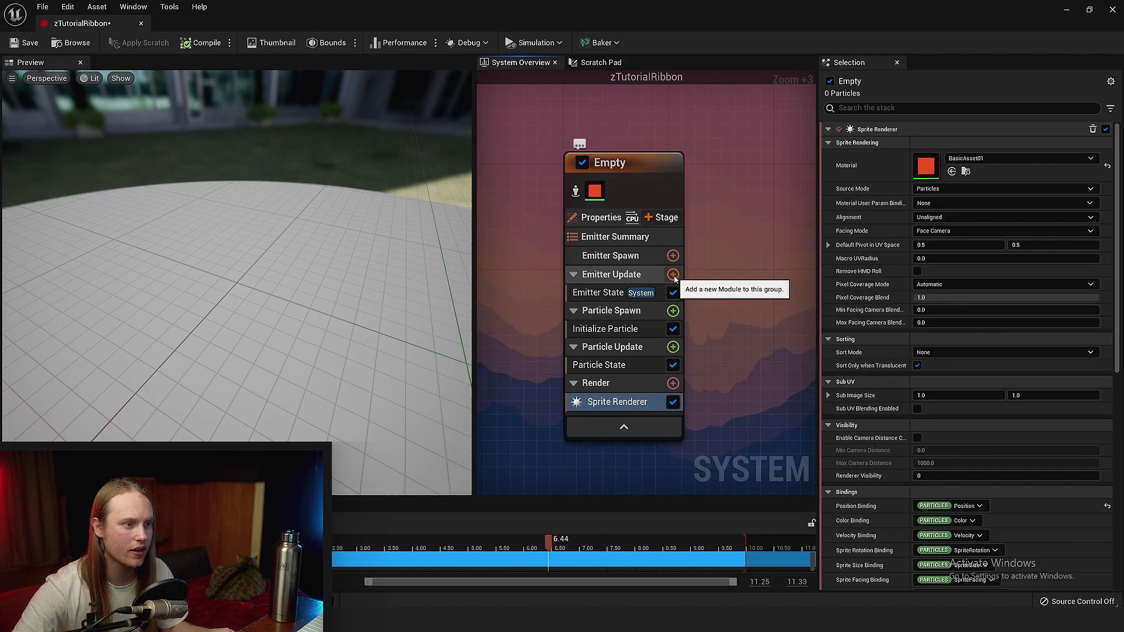
Add a Spawn Rate module to Emitter Update and set its spawn rate to 10.
click(672, 275)
text(spawn bur)
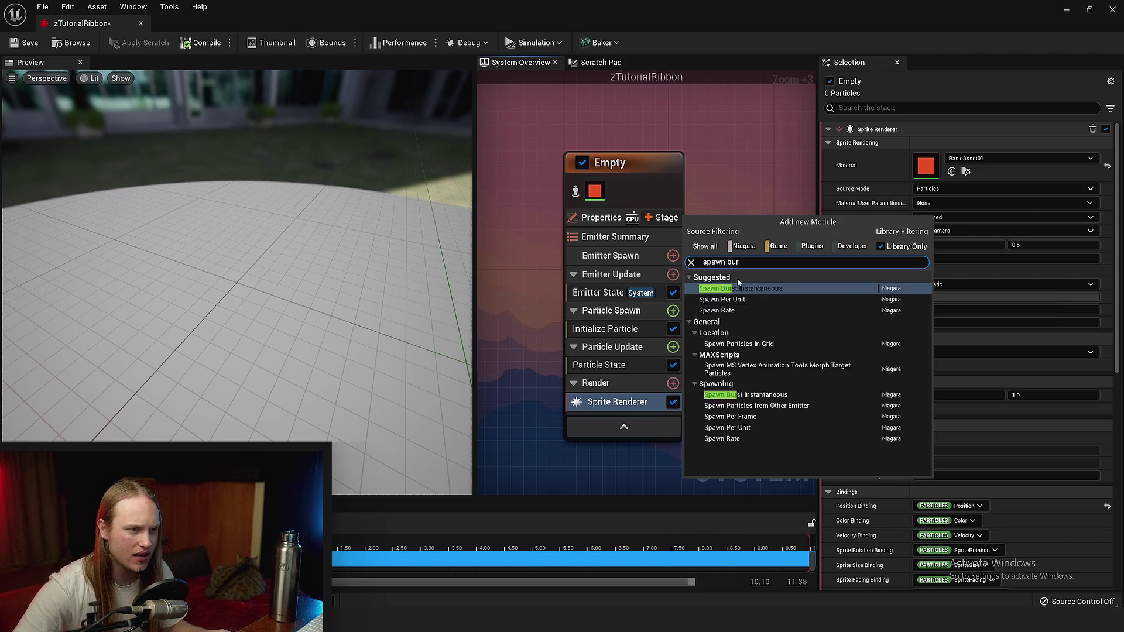
click(718, 310)
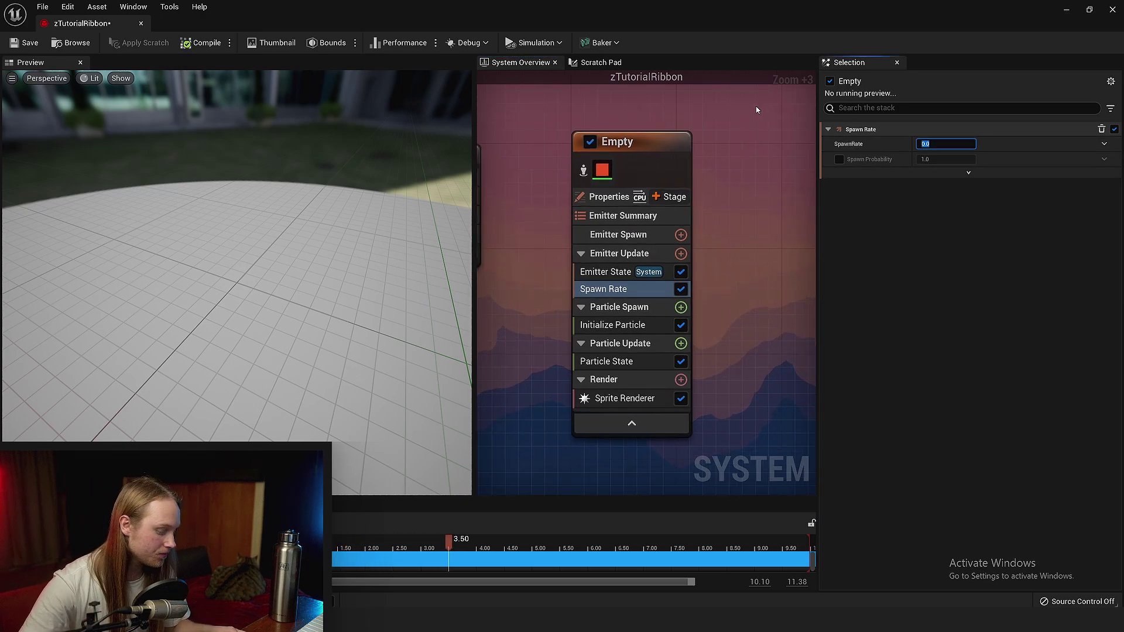
key(Return)
drag(286, 387, 294, 384)
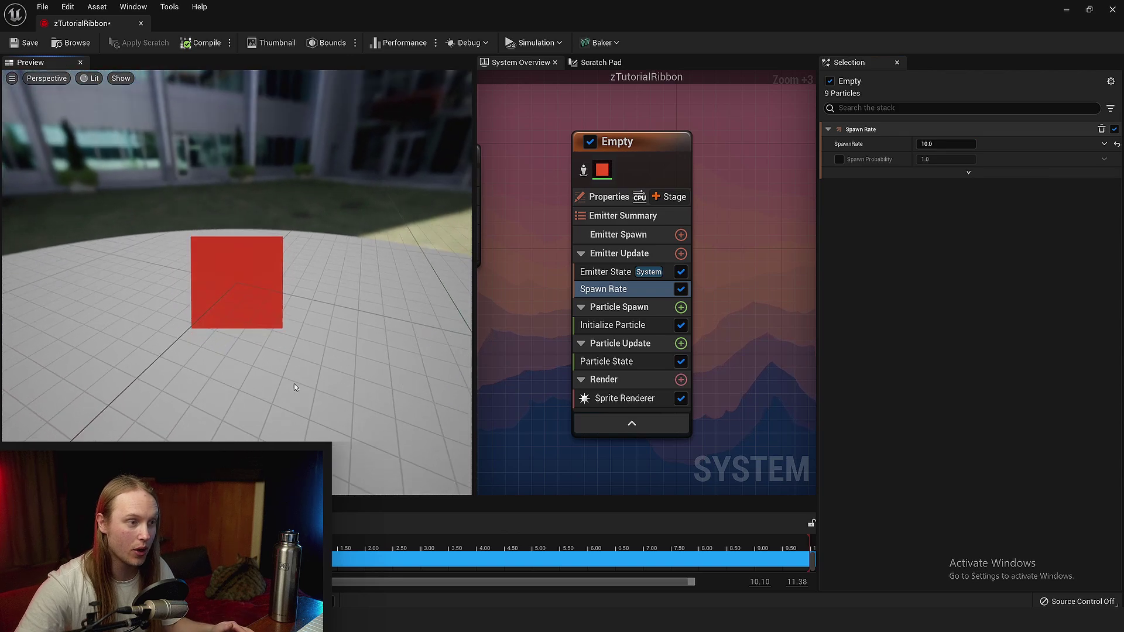
In Initialize Particle, set the sprite size mode to Uniform with a uniform sprite size of 5.
click(602, 333)
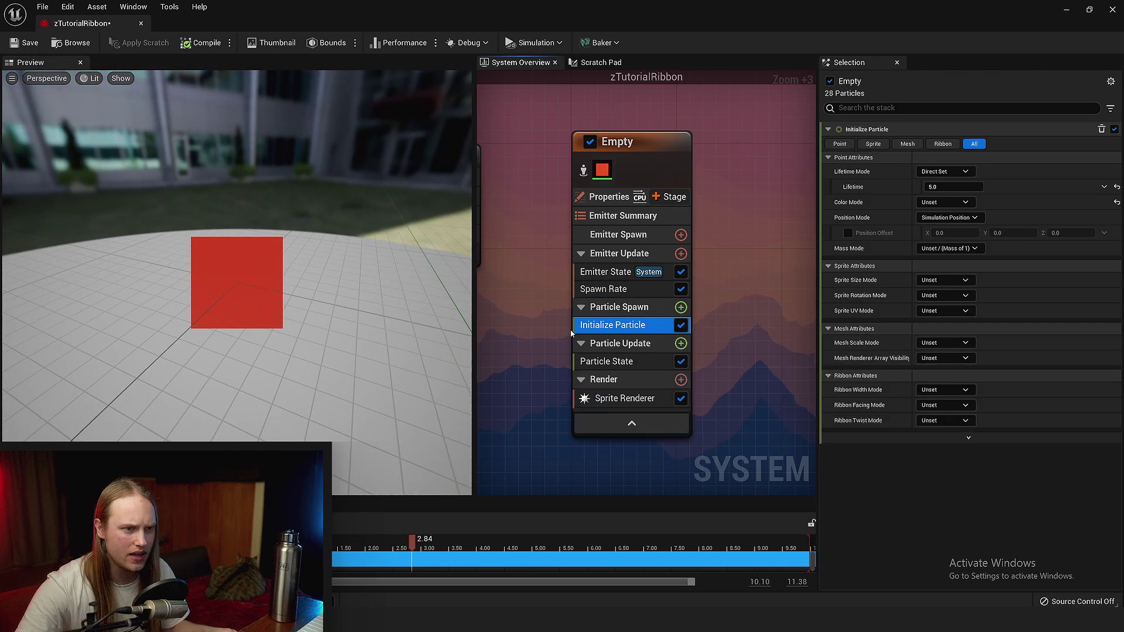
click(954, 281)
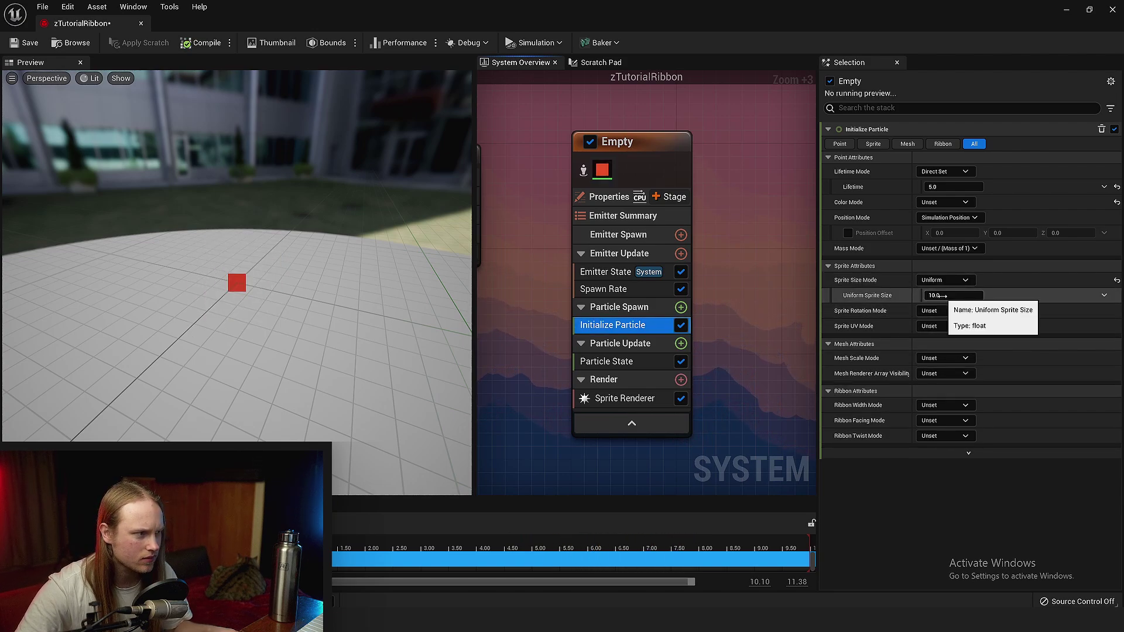
key(Return)
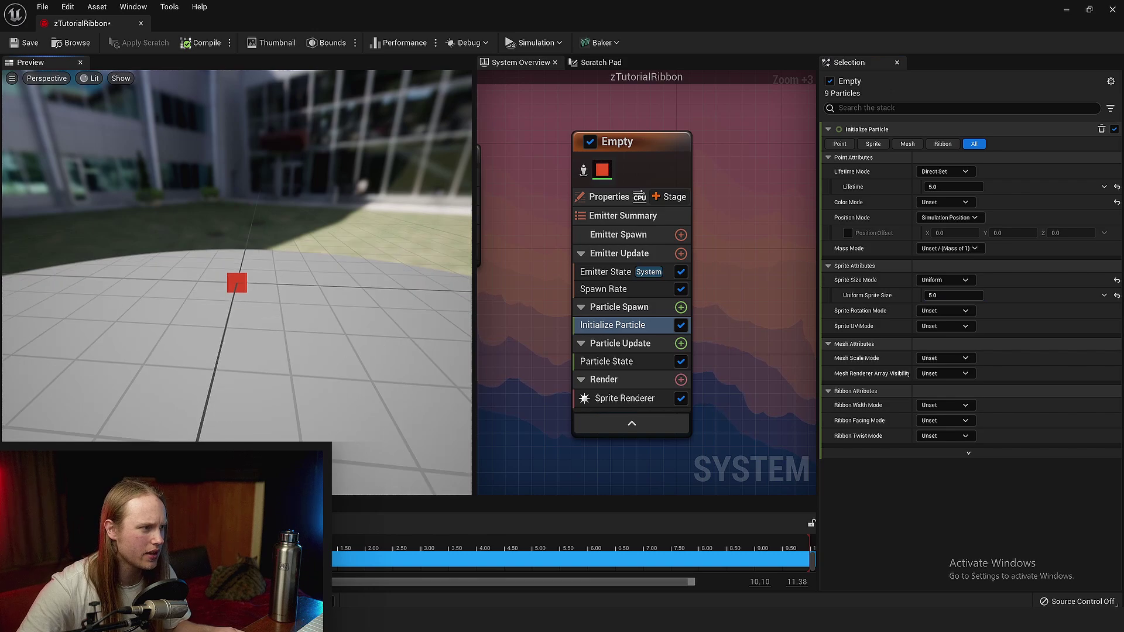
Add an Add Velocity module to the emitter's Particle Spawn group.
click(680, 308)
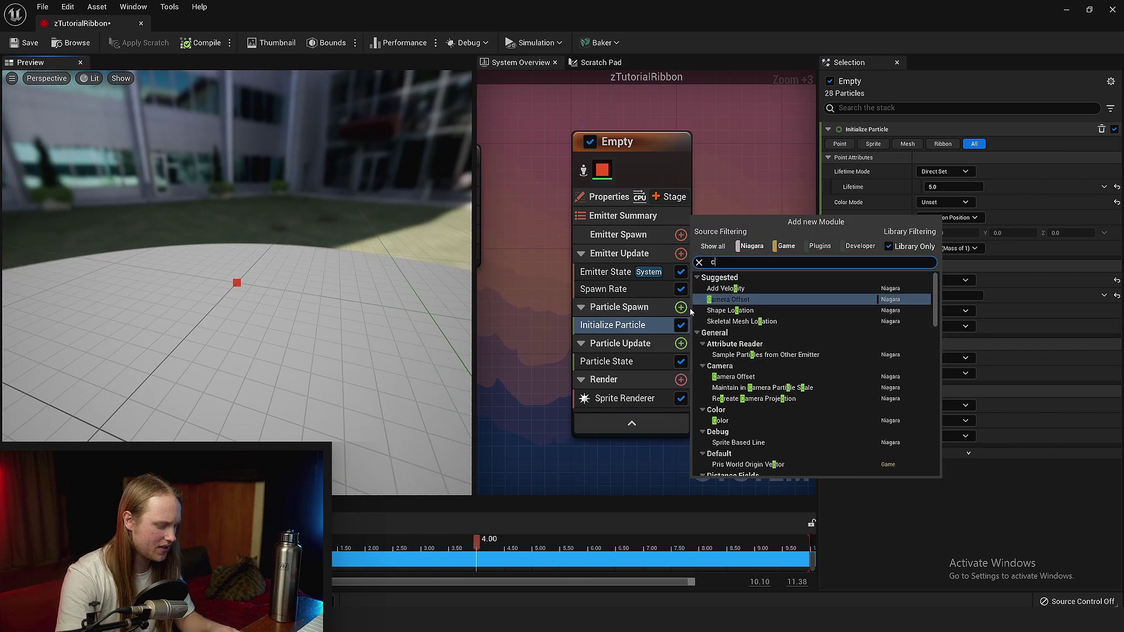
text(ra)
key(BackSpace)
key(BackSpace)
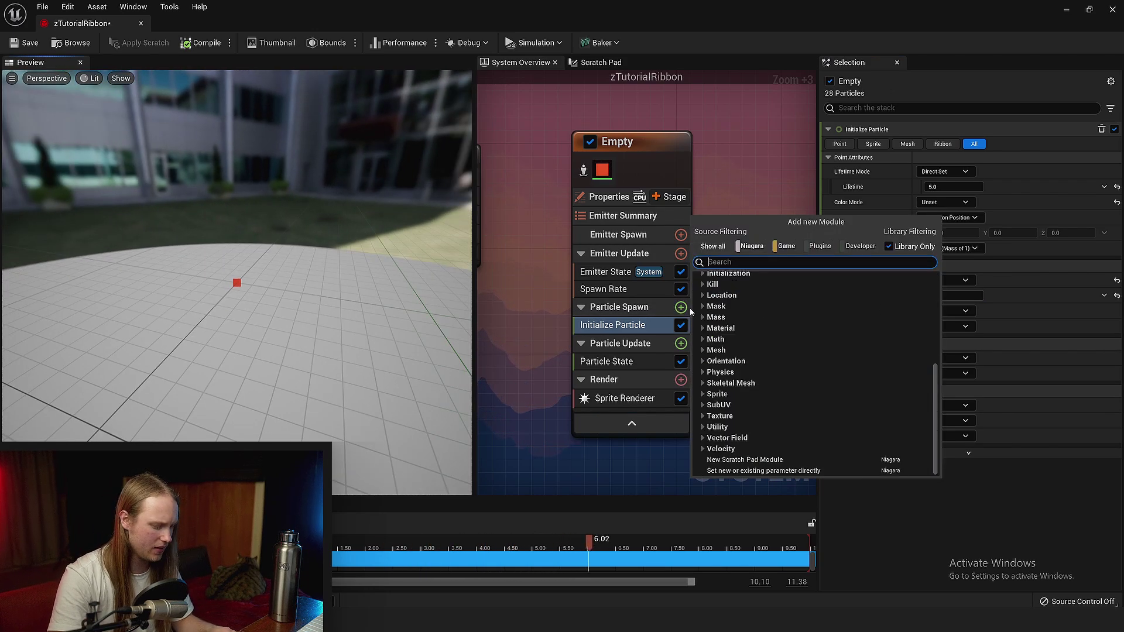
text(add vel)
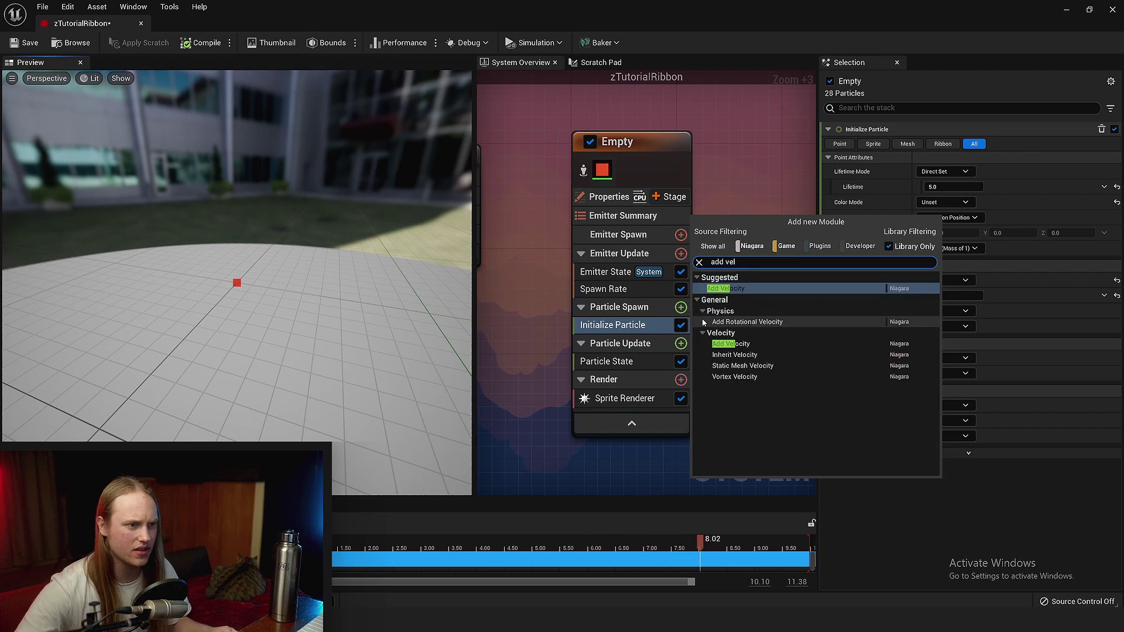
click(718, 290)
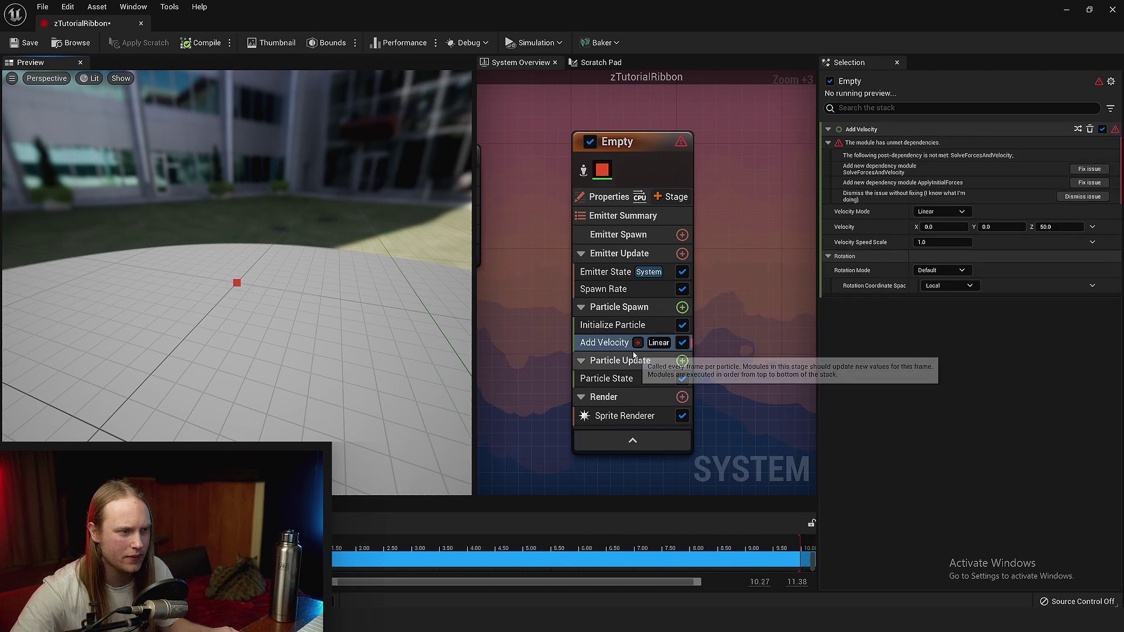
Add an Apply Initial Forces module to the emitter's Particle Spawn group.
click(682, 307)
text(ap[ply)
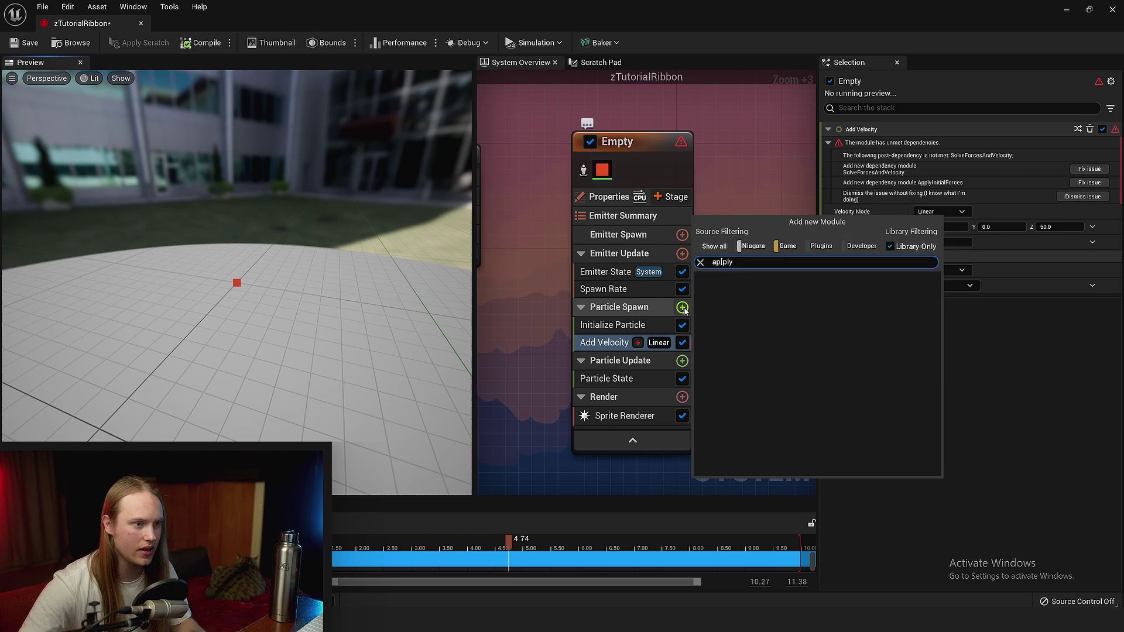
key(BackSpace)
text(ply)
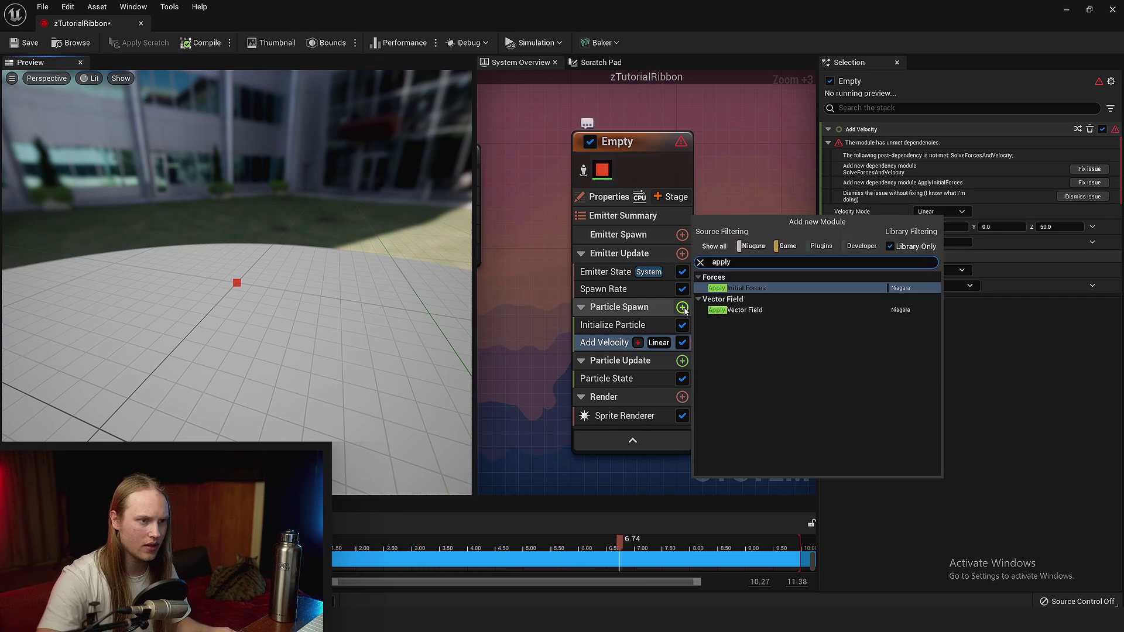
click(748, 293)
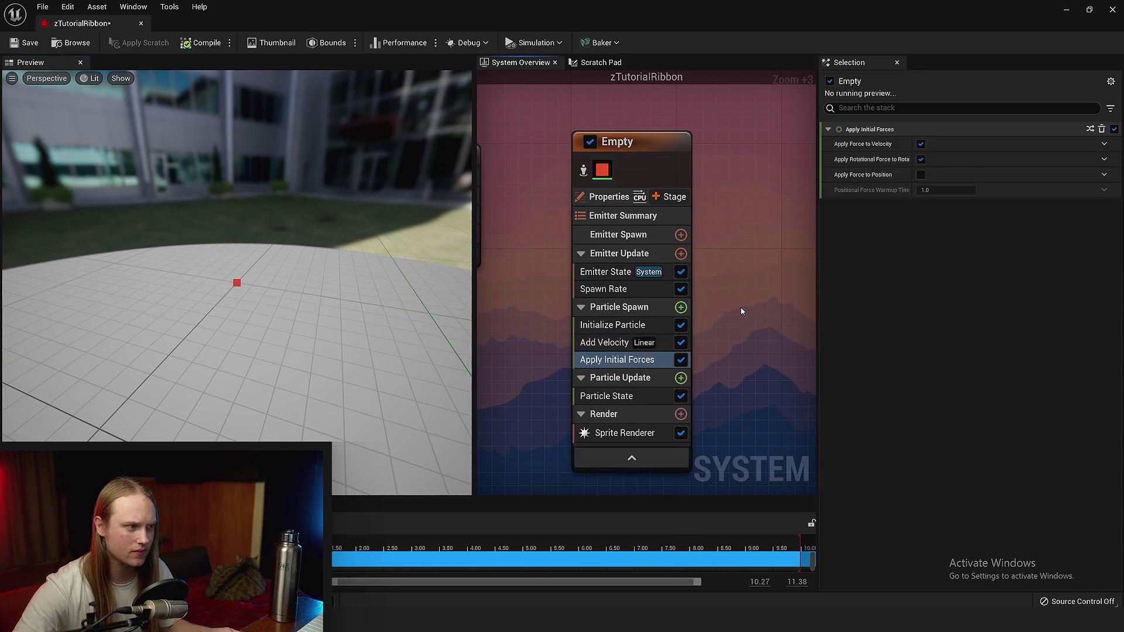
Drive the Add Velocity module's velocity with a Random Vector dynamic input.
scroll(265, 309, up, 5)
click(597, 344)
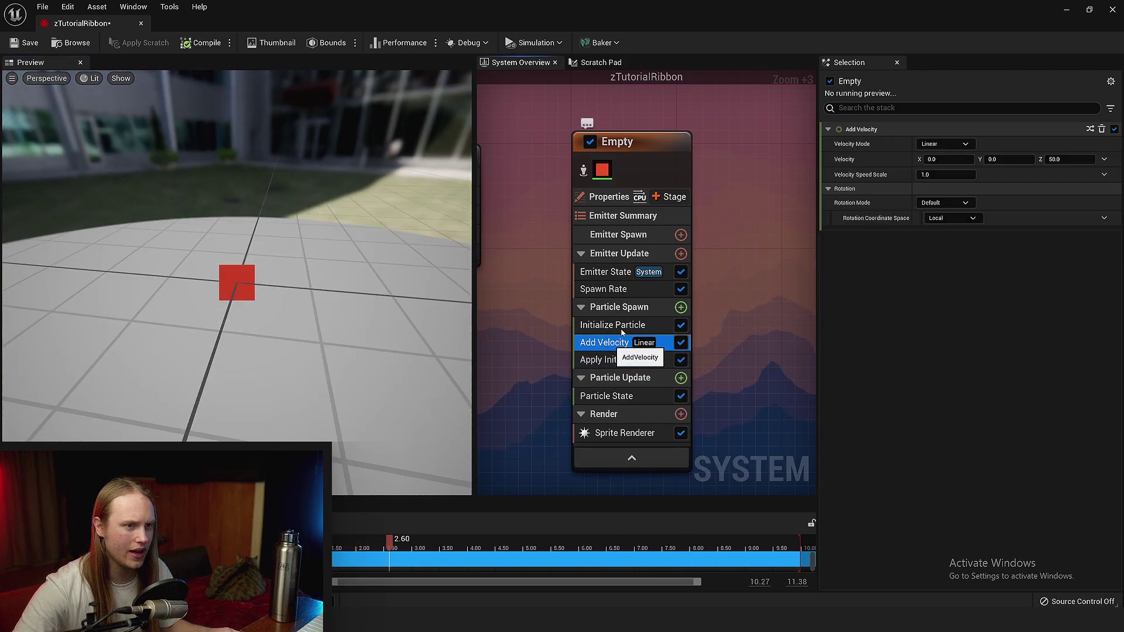
click(1109, 159)
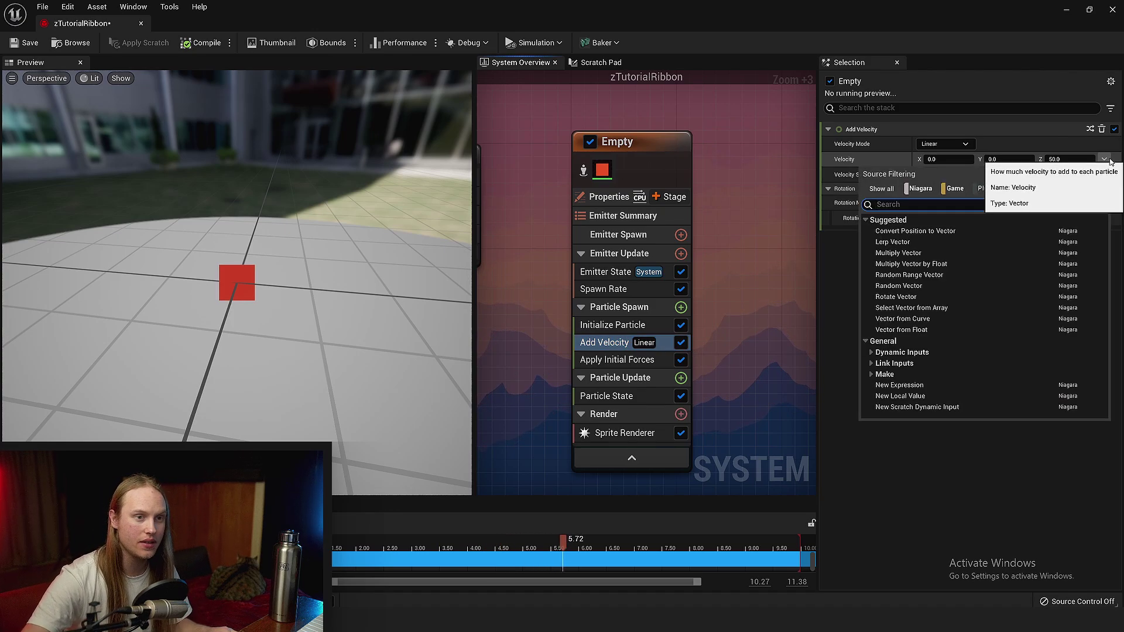
text(random)
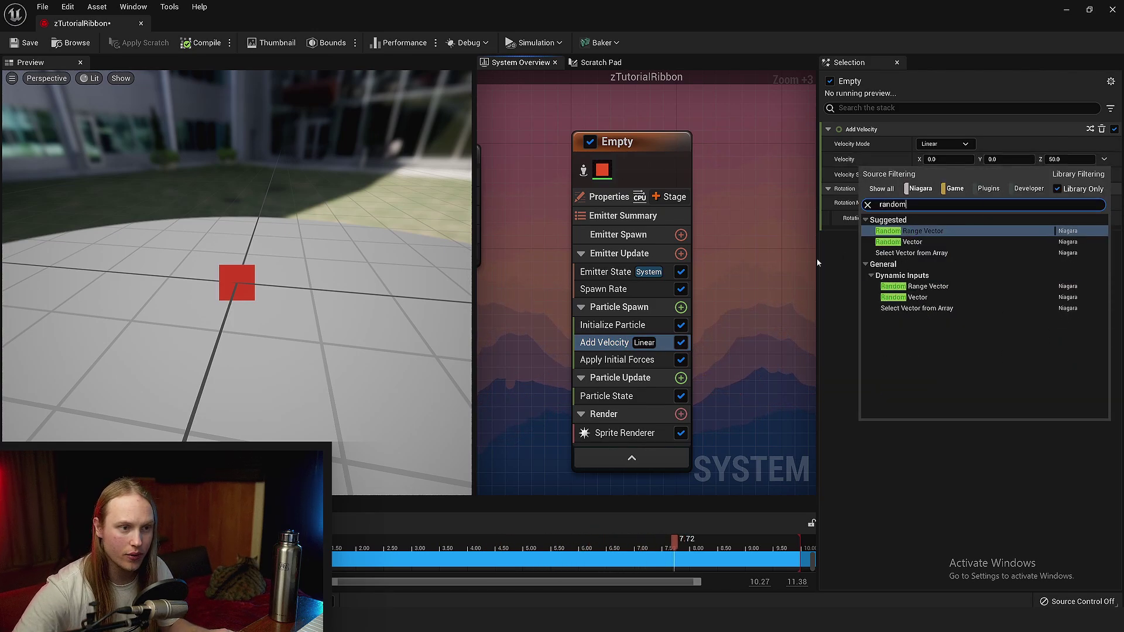
click(913, 242)
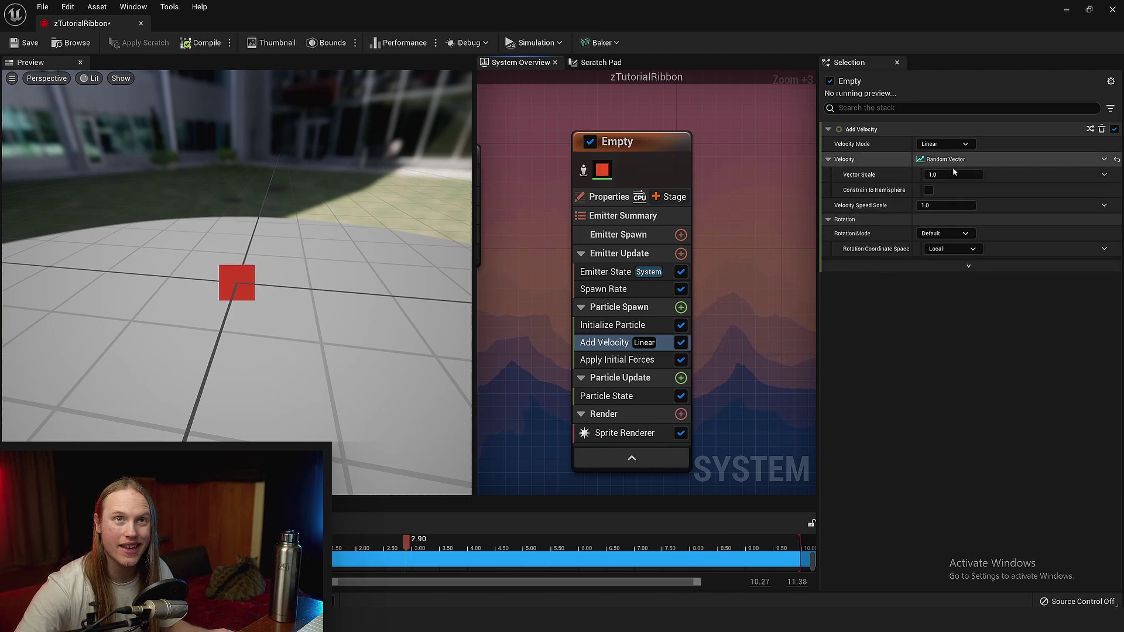
Set the random vector's scale to a Random Range Float with minimum 1 and maximum 10.
click(1103, 174)
text(random)
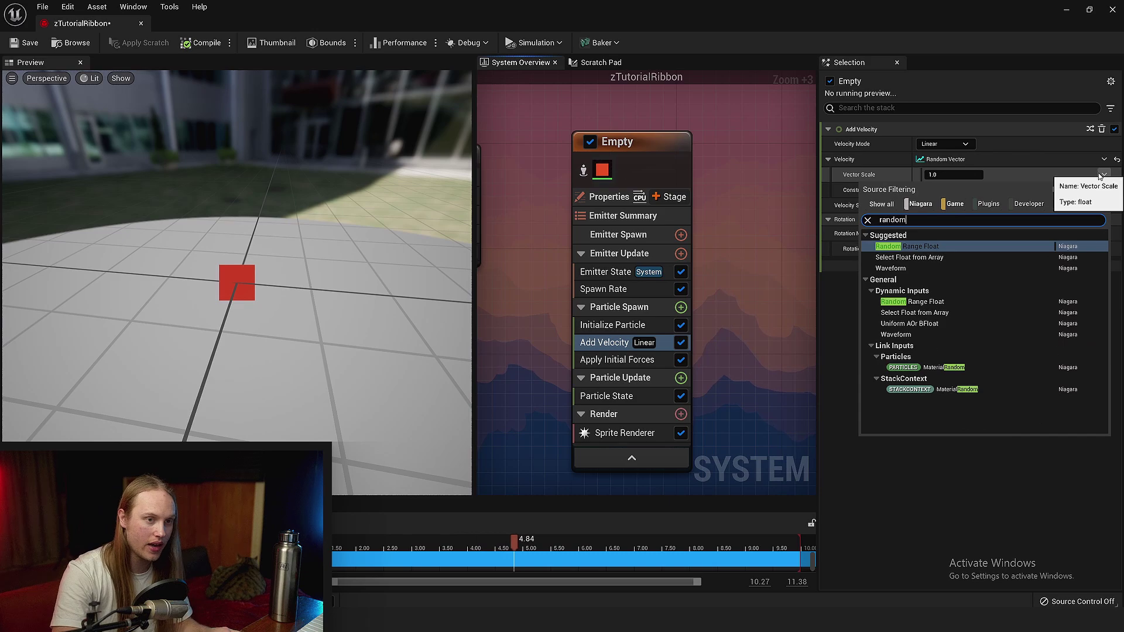
click(907, 247)
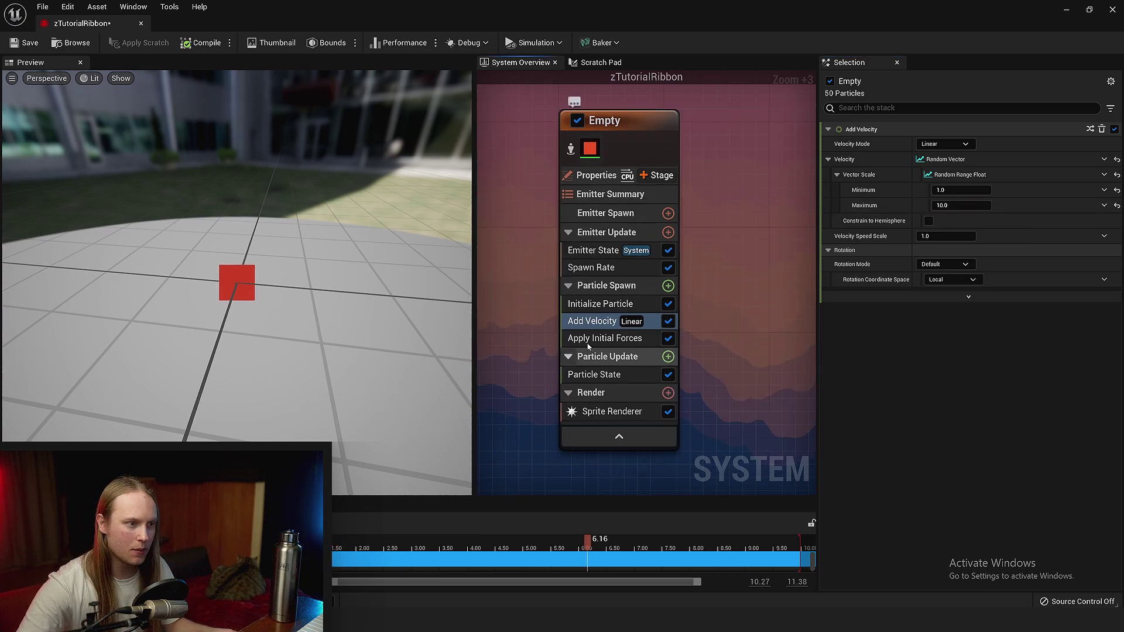
Add a Solve Forces and Velocity module to the emitter's Particle Update group.
click(667, 357)
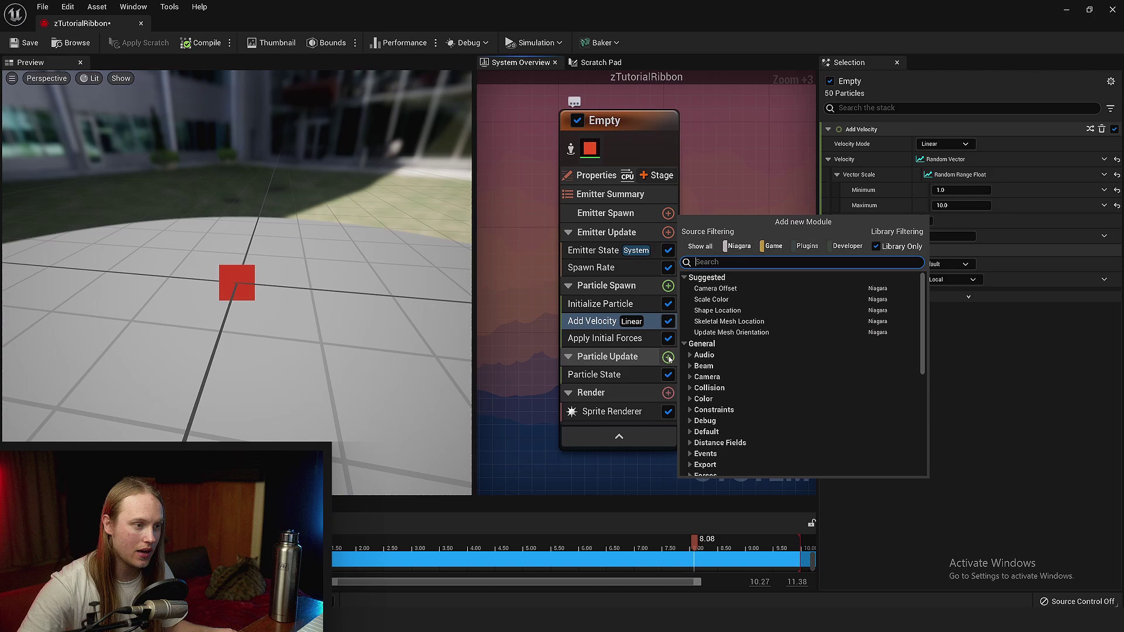
text(solve)
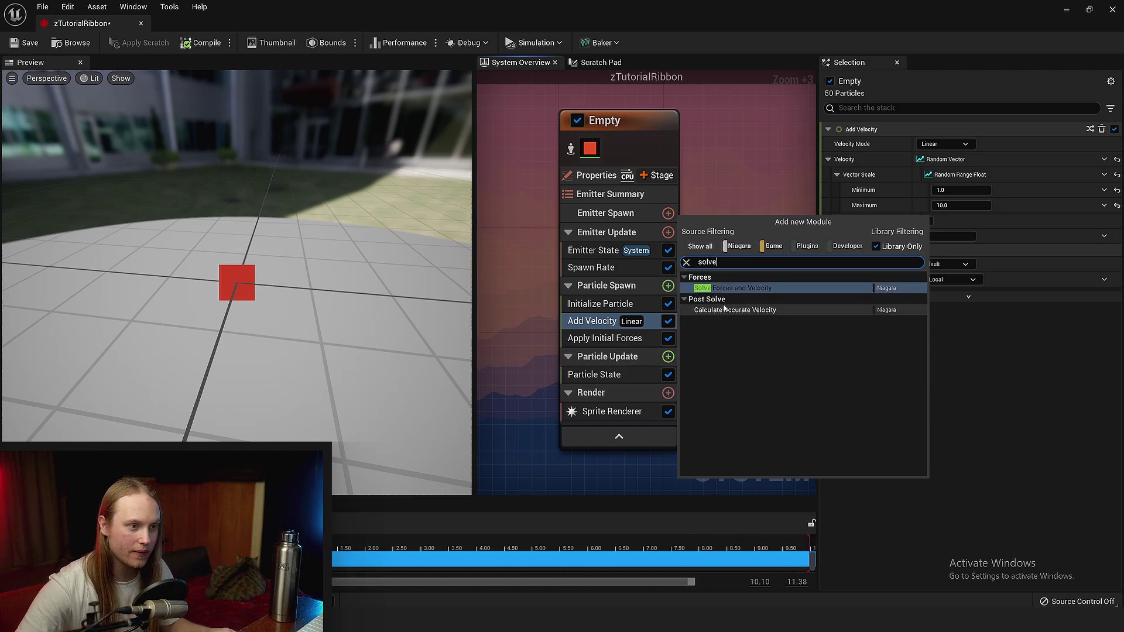
click(717, 288)
drag(279, 373, 249, 319)
scroll(279, 373, down, 5)
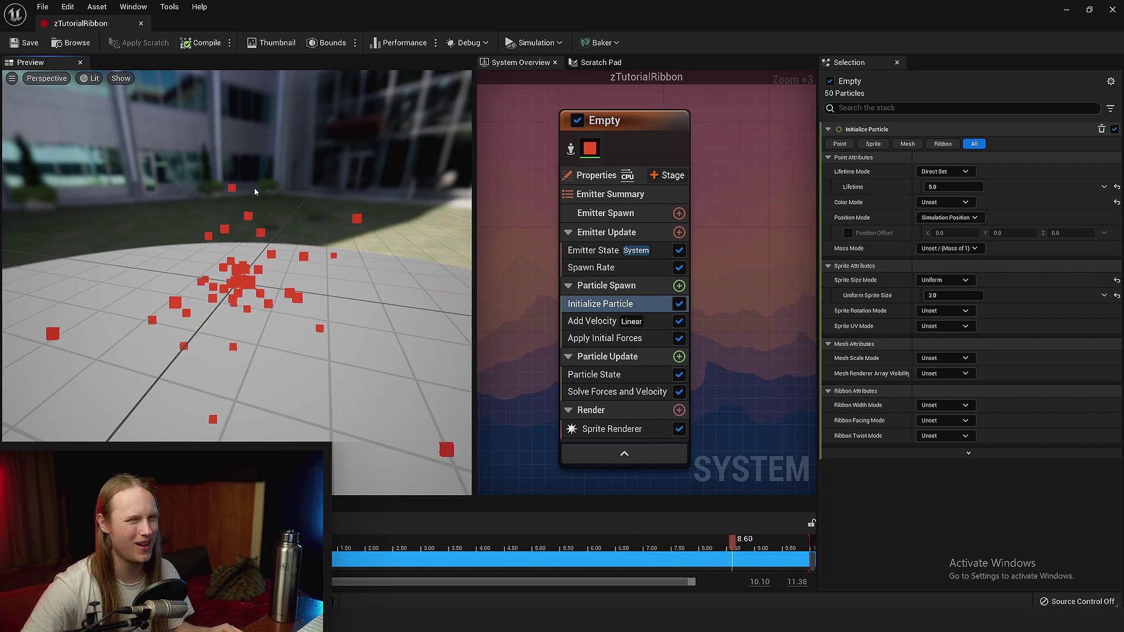
Add a Ribbon Renderer to the emitter's Render group alongside the Sprite Renderer.
click(679, 410)
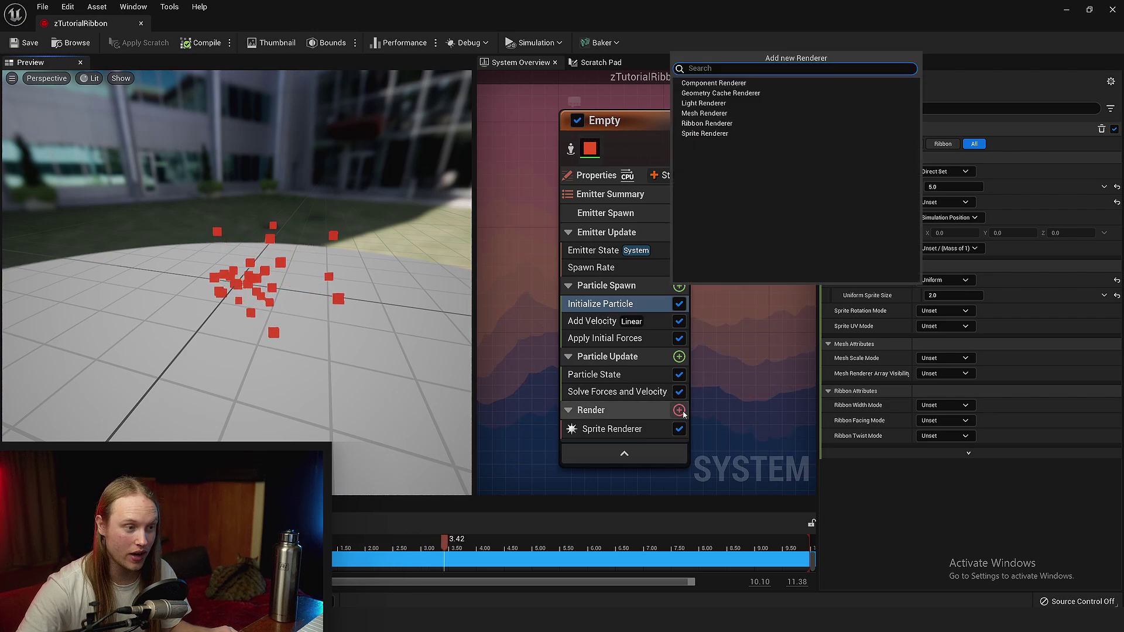
click(705, 124)
drag(352, 317, 468, 317)
drag(293, 335, 376, 314)
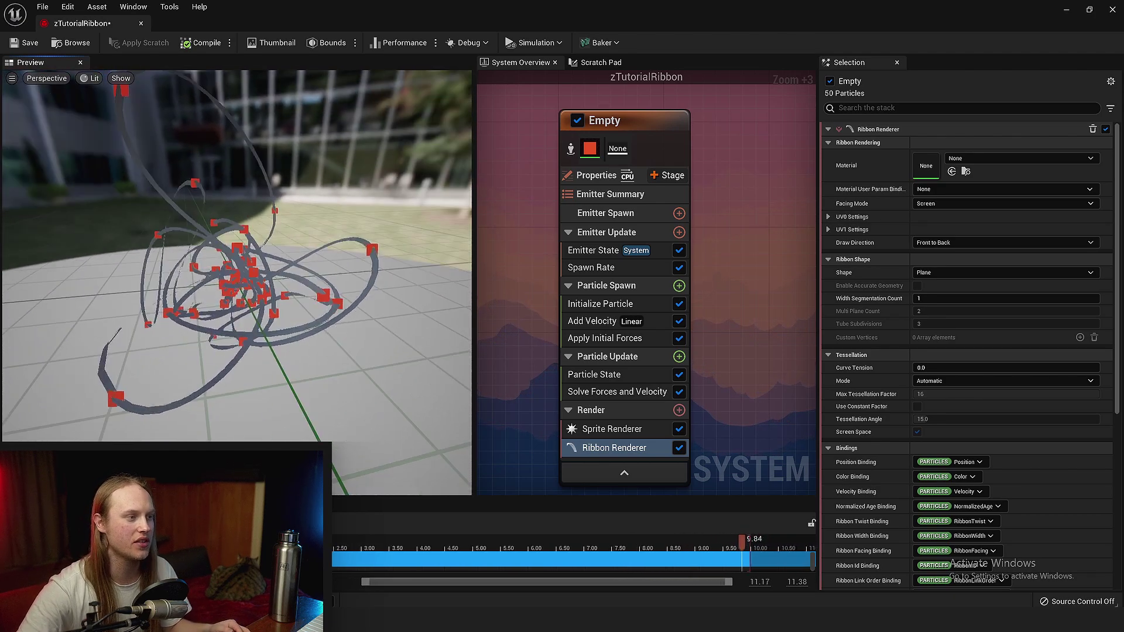
drag(267, 310, 281, 269)
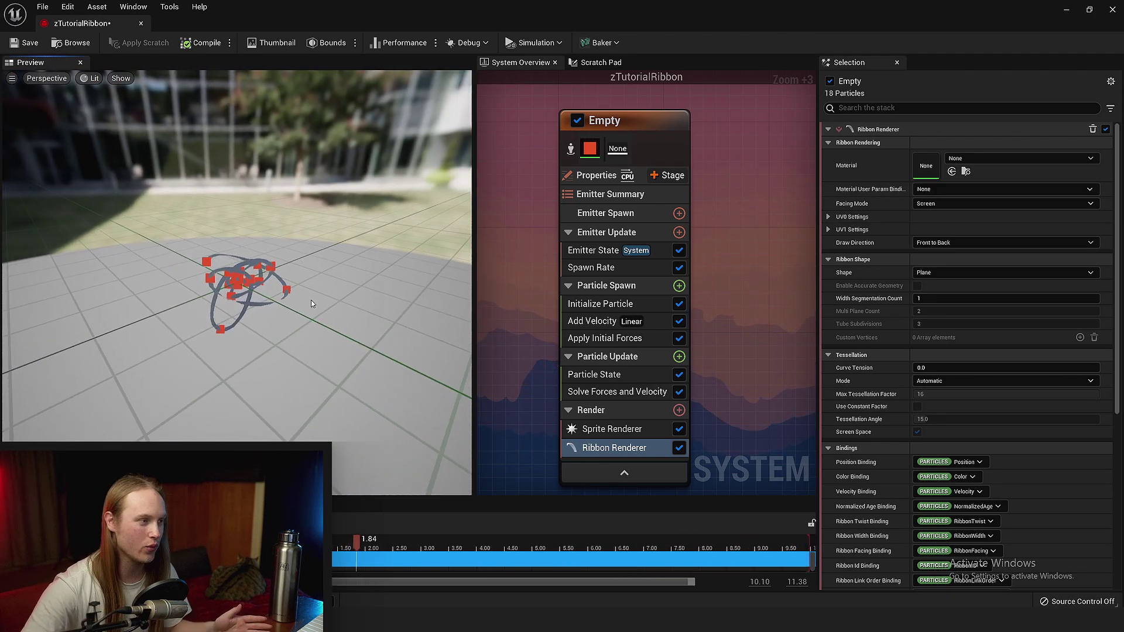
drag(310, 303, 357, 357)
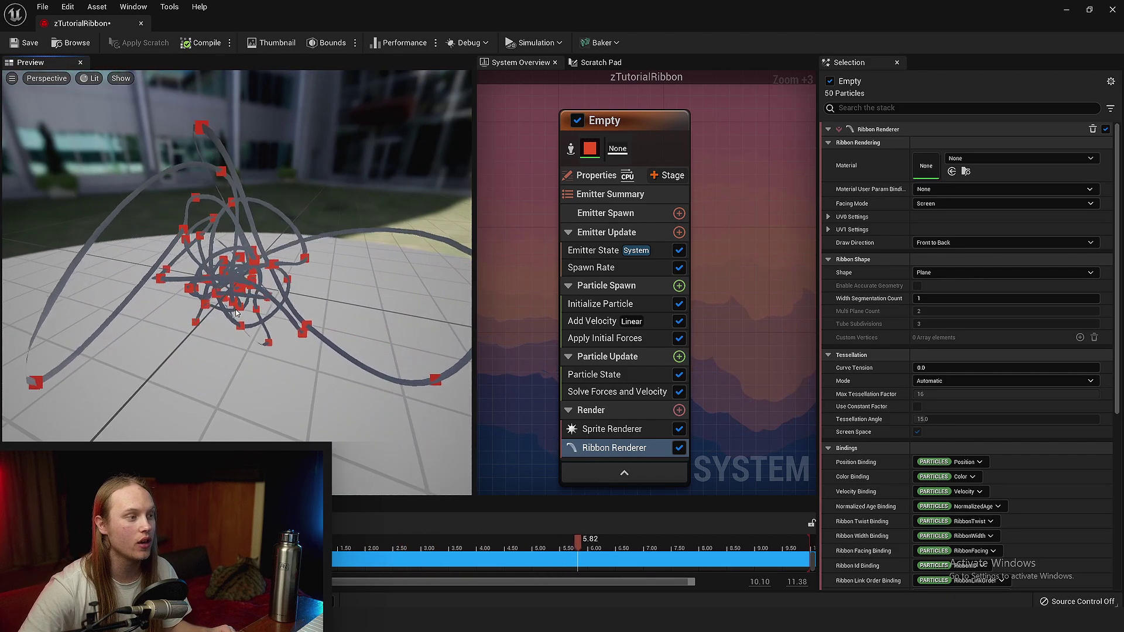
drag(235, 309, 262, 351)
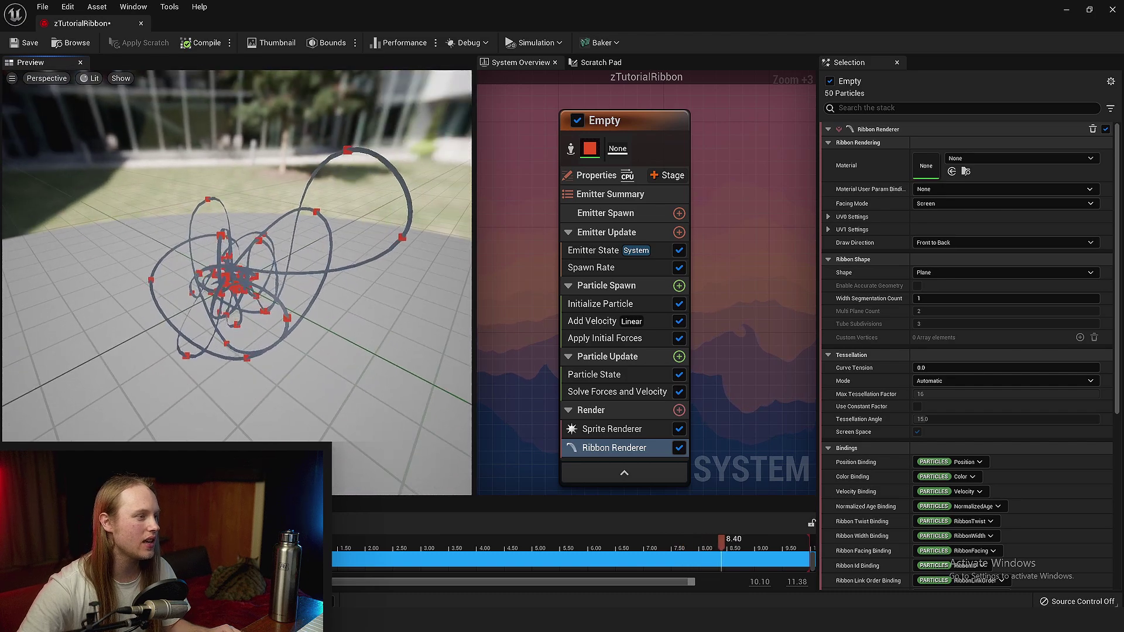
Set the particle lifetime in Initialize Particle to 10.
click(603, 304)
click(952, 186)
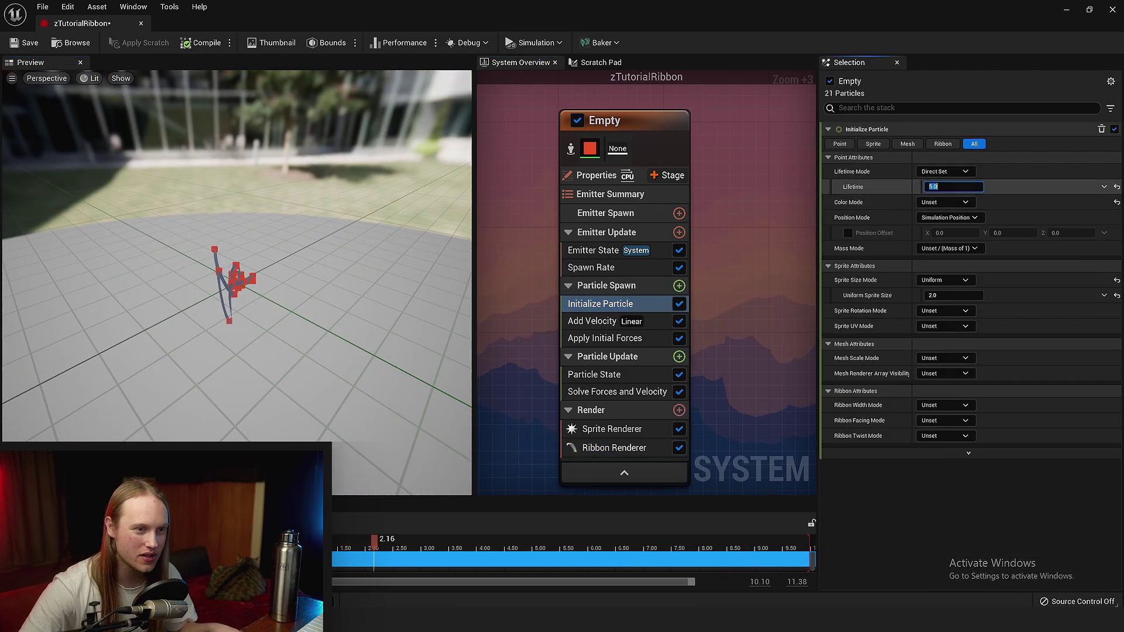
key(Return)
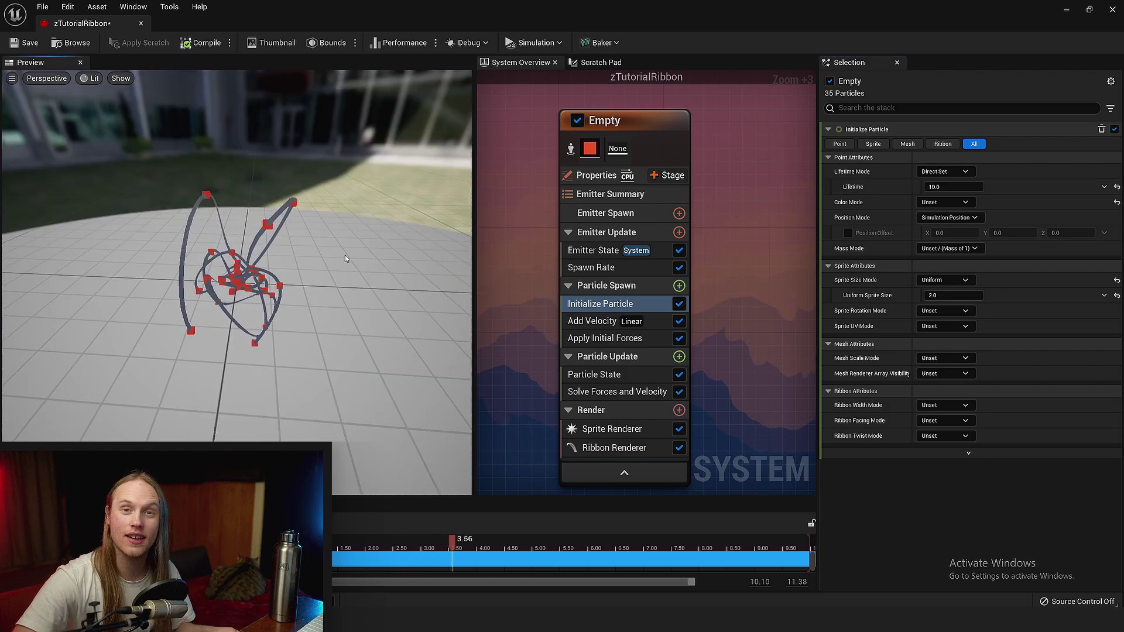
drag(345, 255, 371, 292)
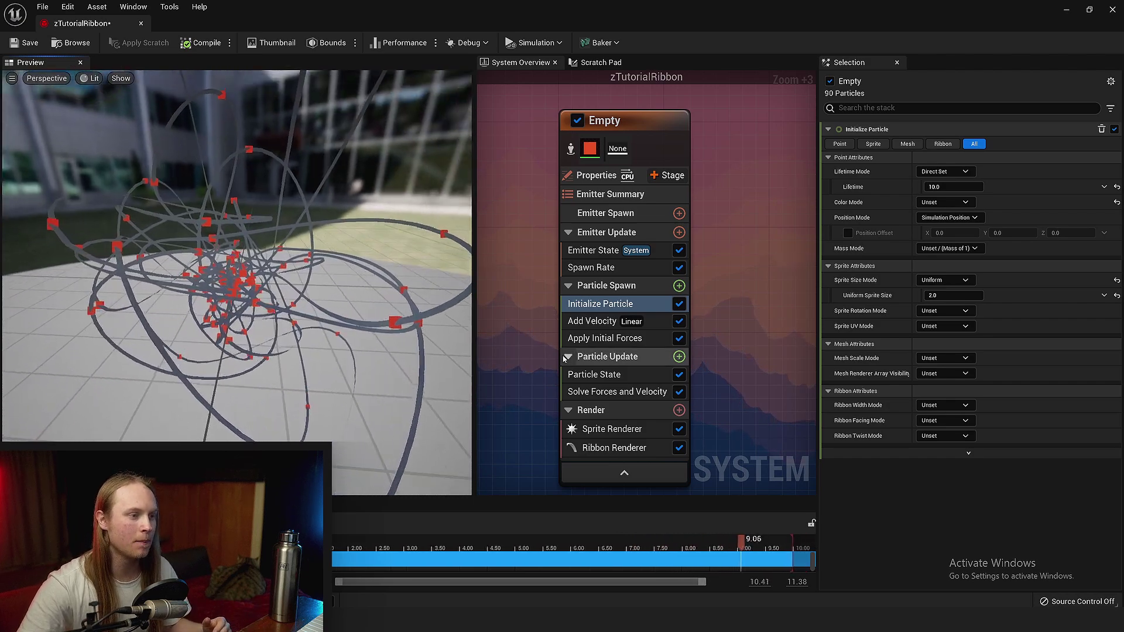
click(679, 357)
text(grav)
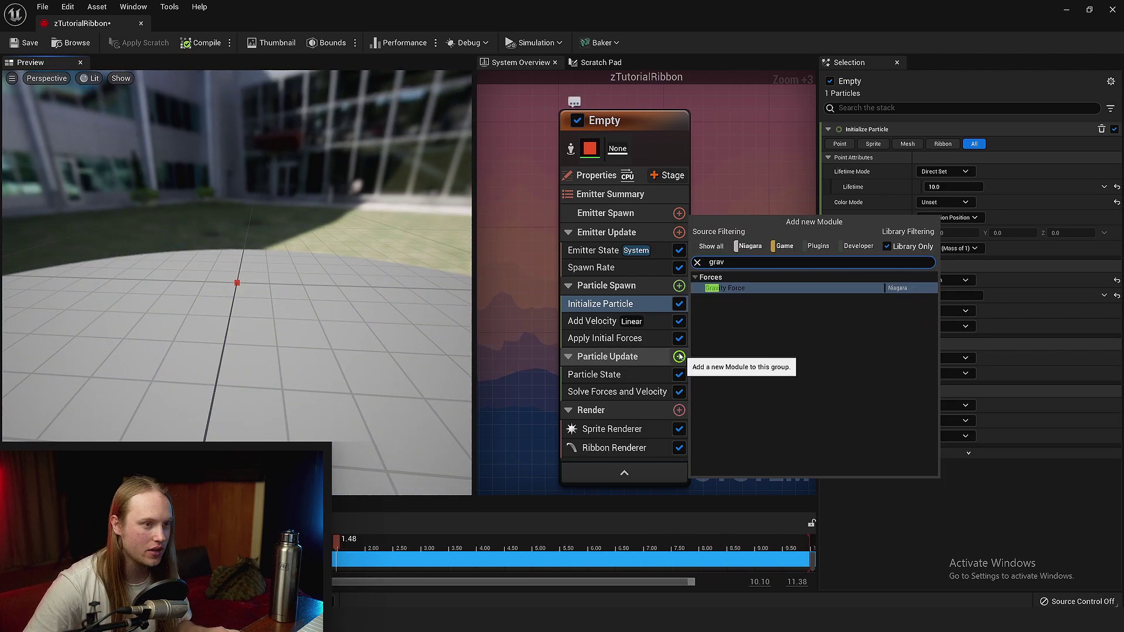
key(Escape)
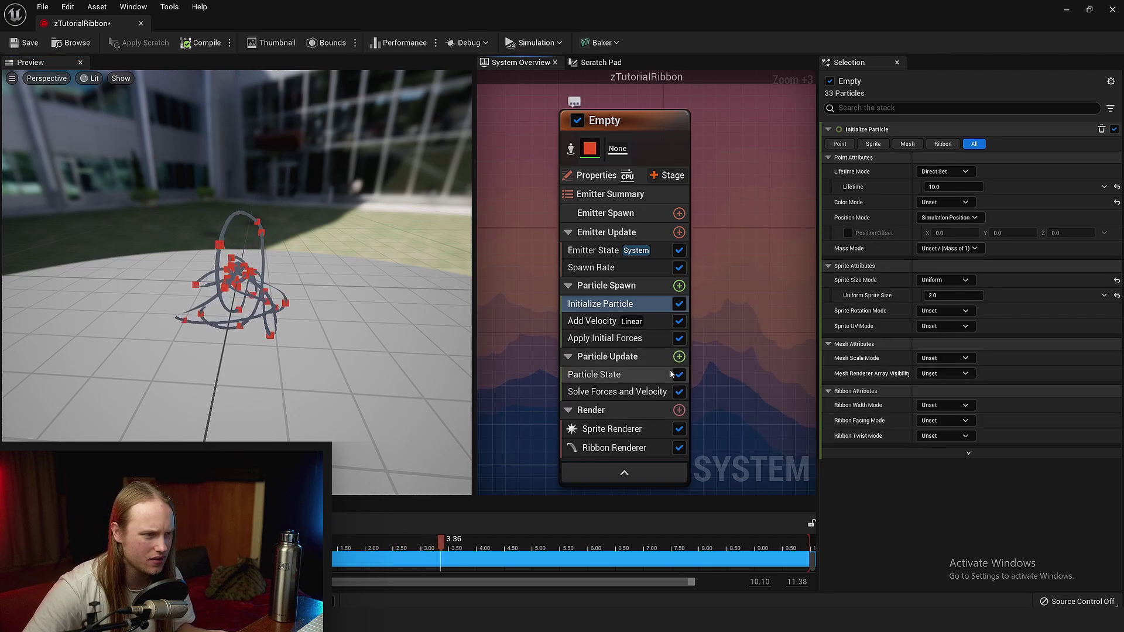
Add a Curl Noise Force module to the emitter's Particle Update group.
click(678, 357)
text(curl)
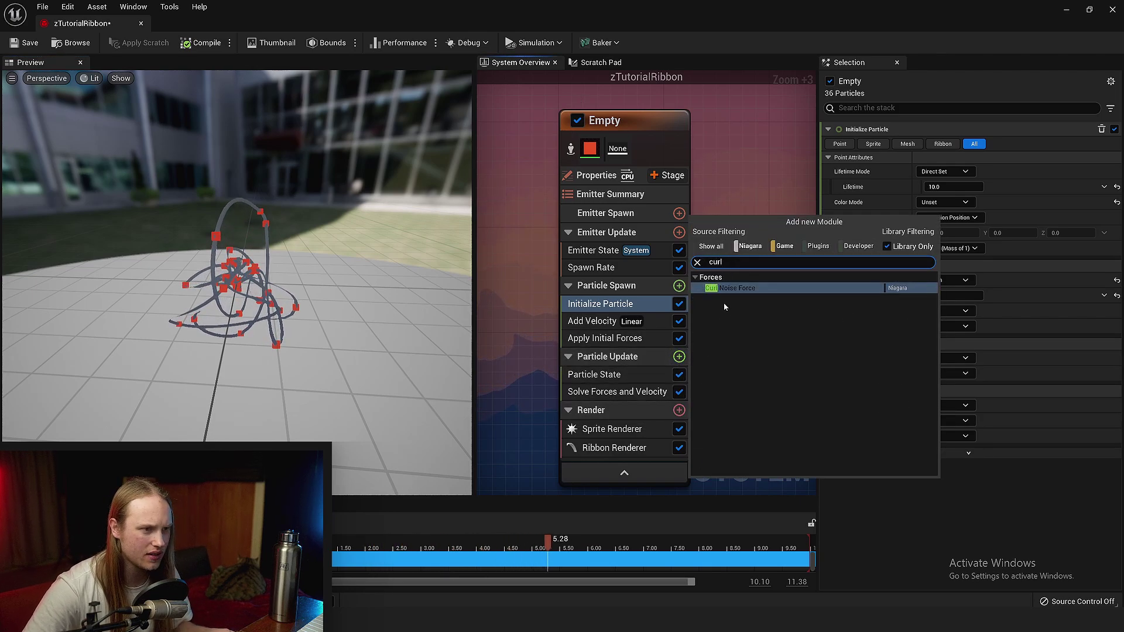
click(722, 291)
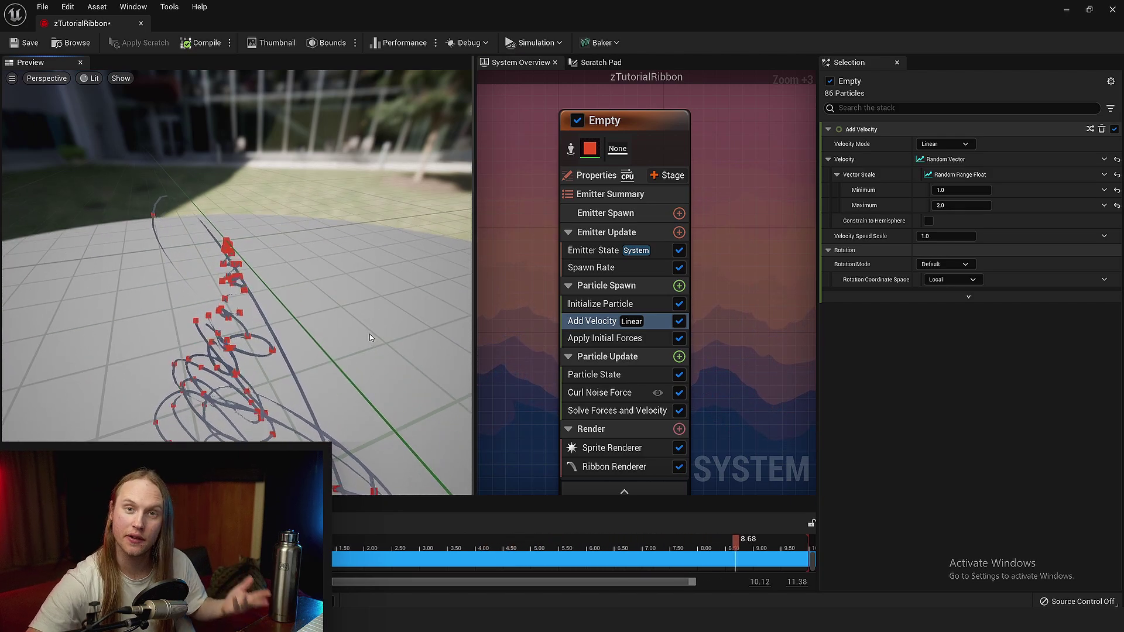
mouse_move(370, 333)
mouse_down()
mouse_move(358, 333)
mouse_move(387, 330)
mouse_up()
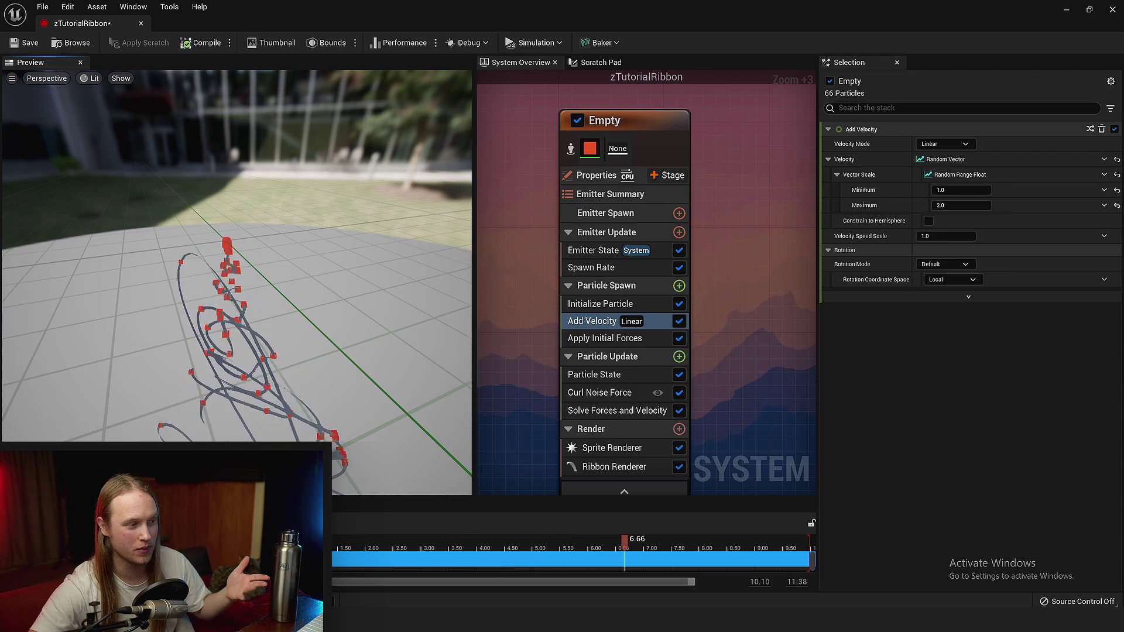
drag(331, 342, 410, 345)
mouse_move(284, 429)
mouse_down()
mouse_move(280, 468)
mouse_move(277, 431)
mouse_up()
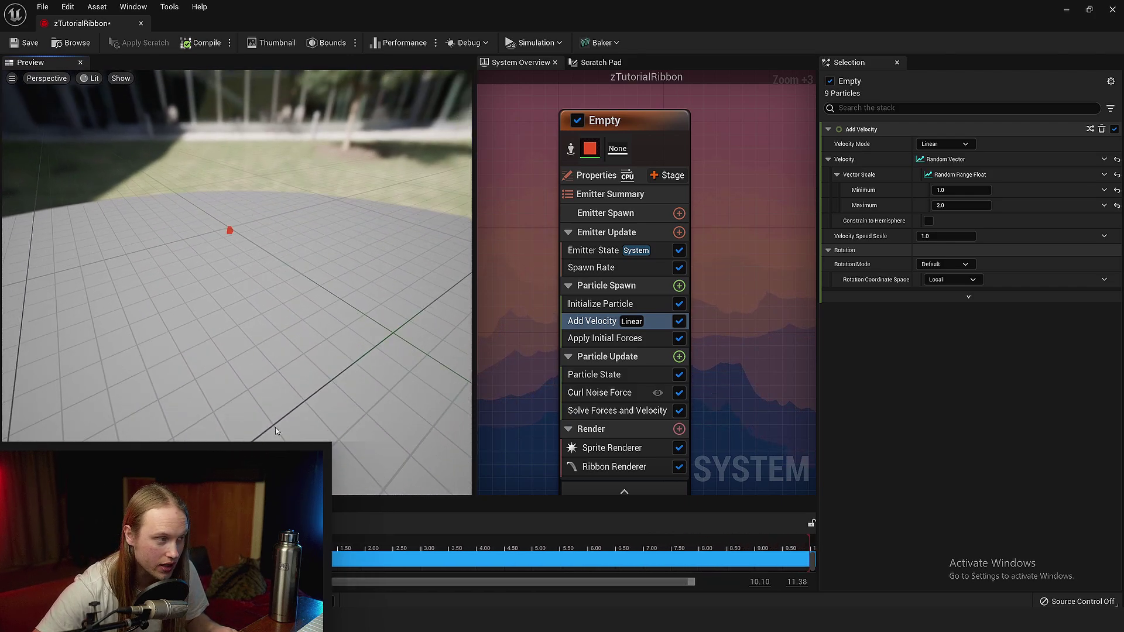
drag(338, 342, 365, 343)
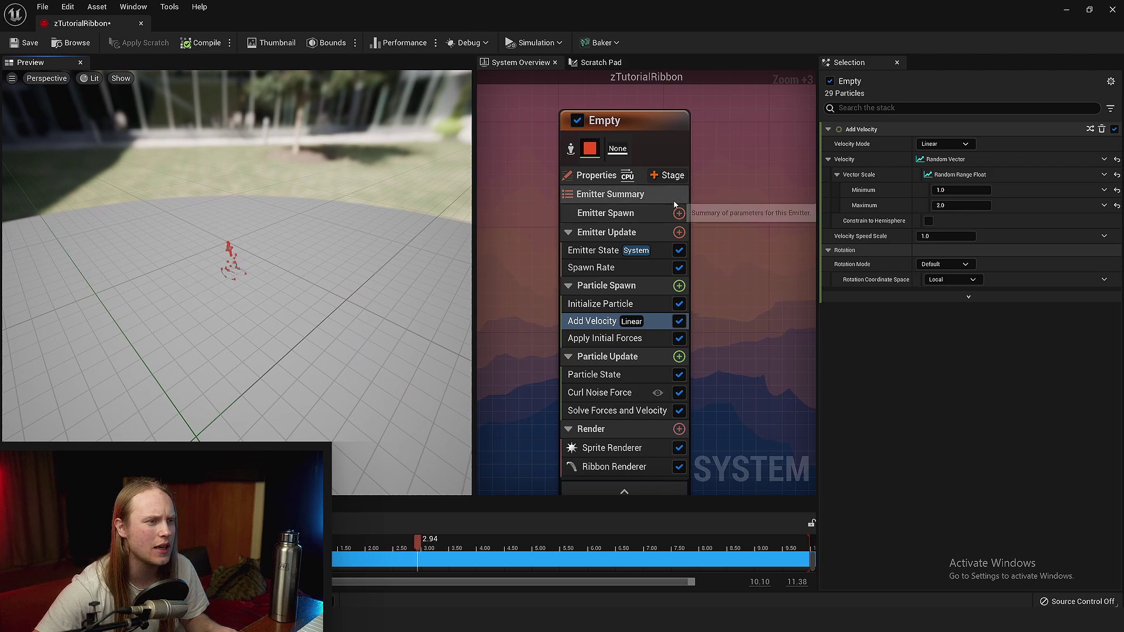
Drive the Initialize Particle lifetime with a Random Range Float with minimum 1 and maximum 10.
click(619, 306)
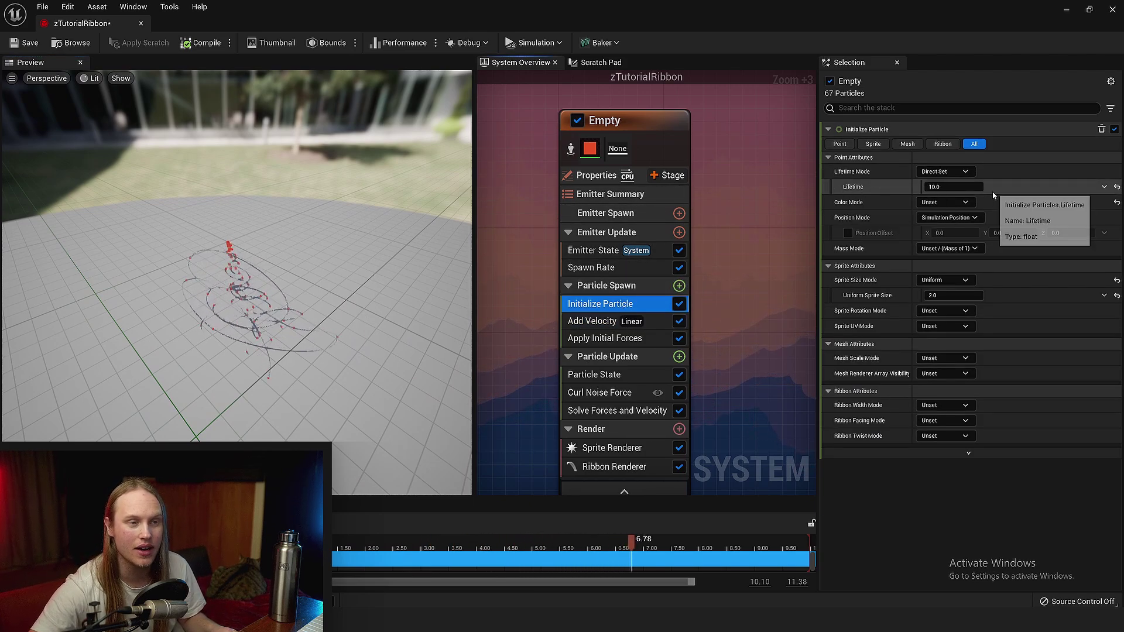
click(1102, 187)
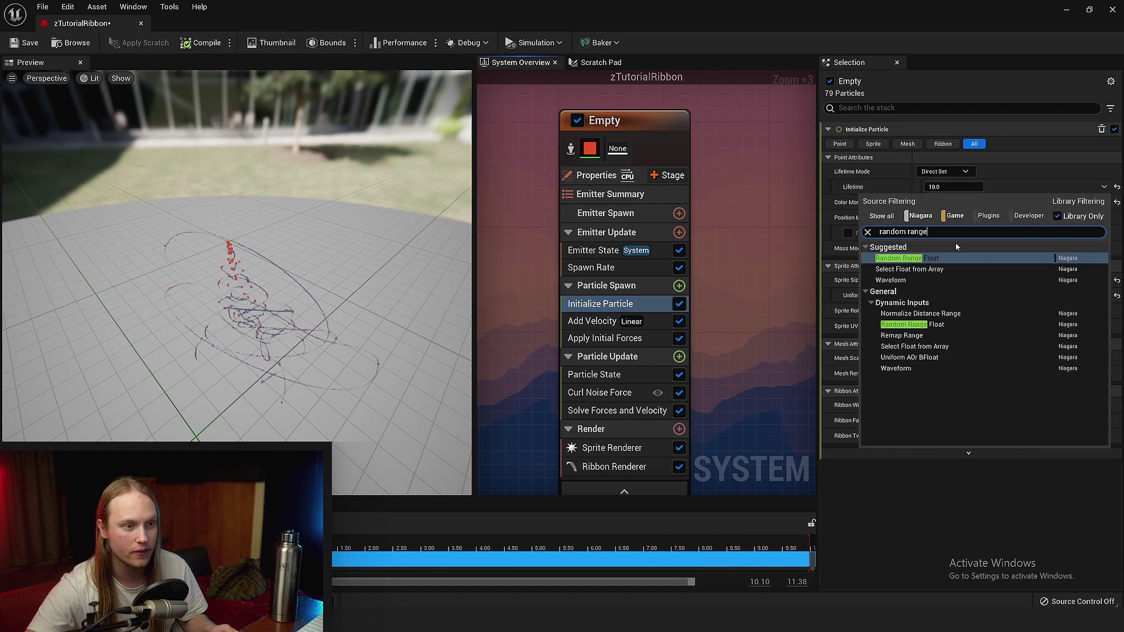
click(927, 258)
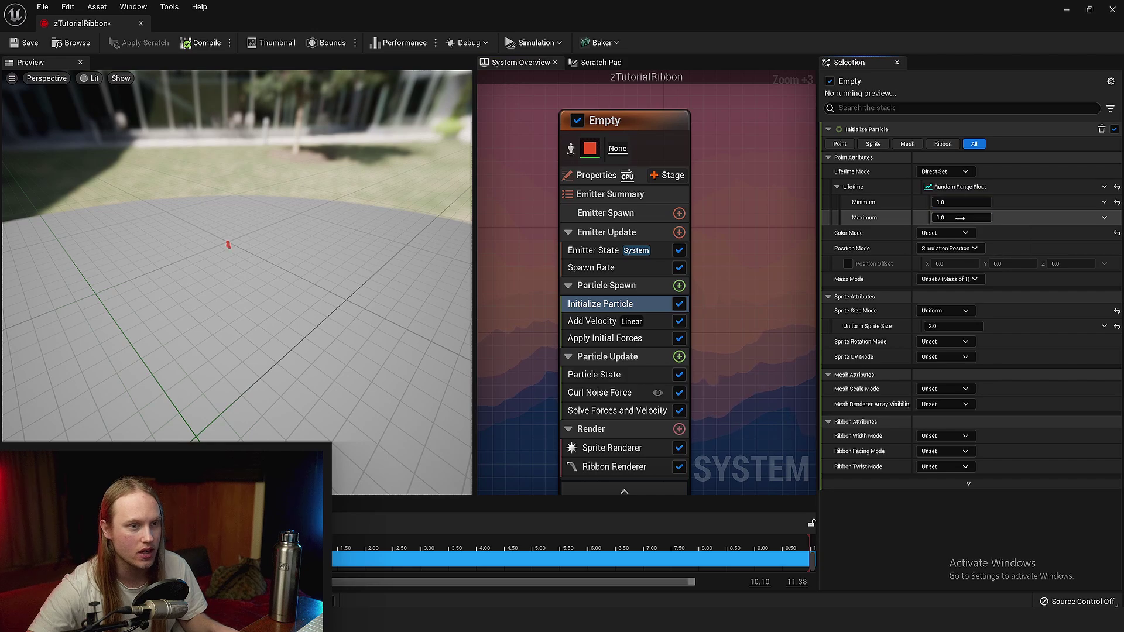
key(Return)
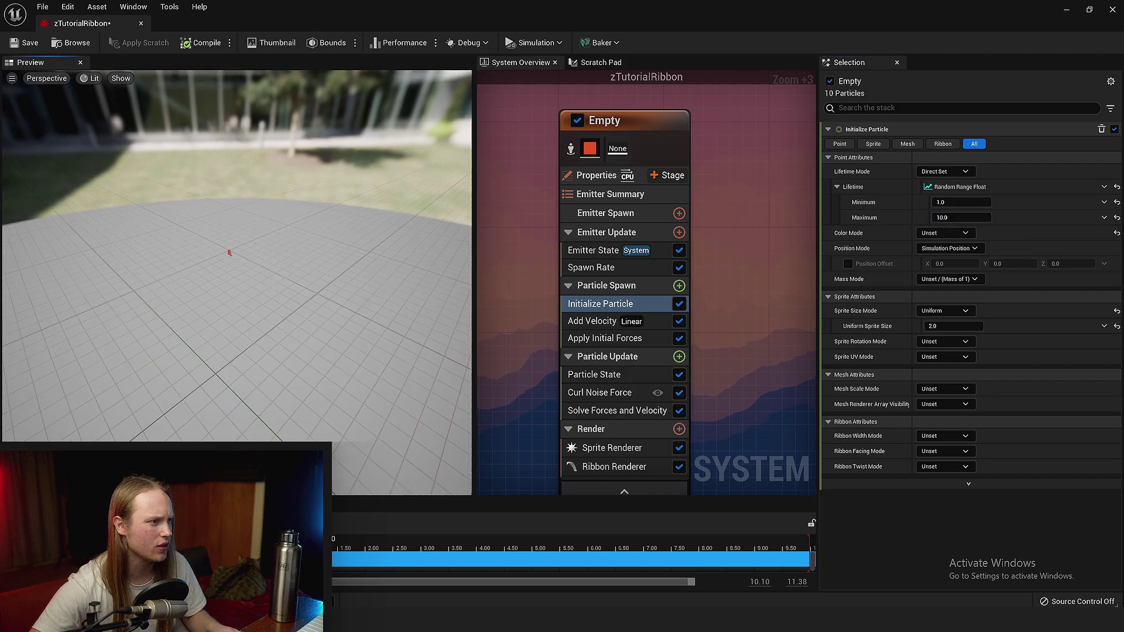
Examine from several angles how the ribbon connects particles with varied and with equal lifetimes.
mouse_move(245, 292)
mouse_down()
mouse_move(281, 293)
mouse_move(247, 307)
mouse_up()
scroll(230, 275, up, 5)
scroll(247, 294, down, 4)
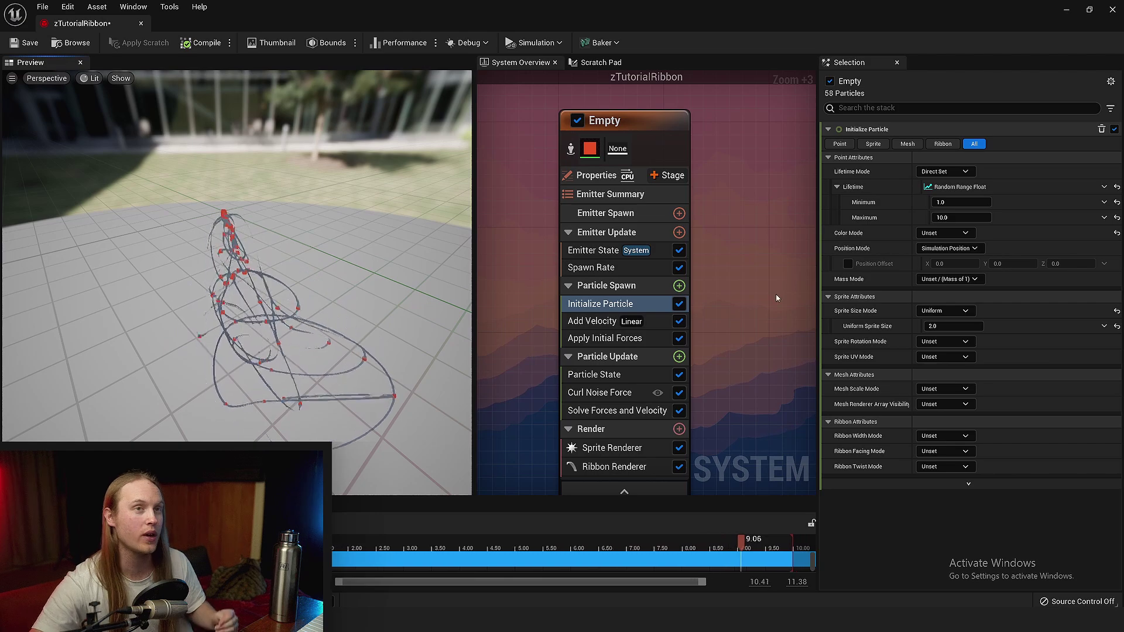
drag(374, 345, 375, 360)
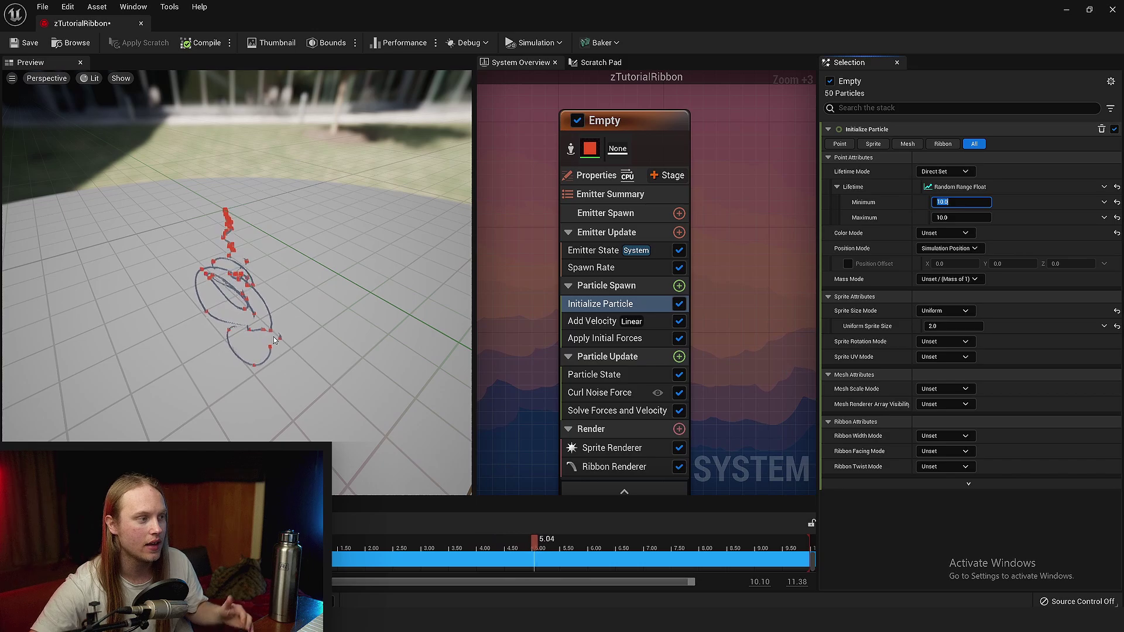
drag(274, 340, 295, 269)
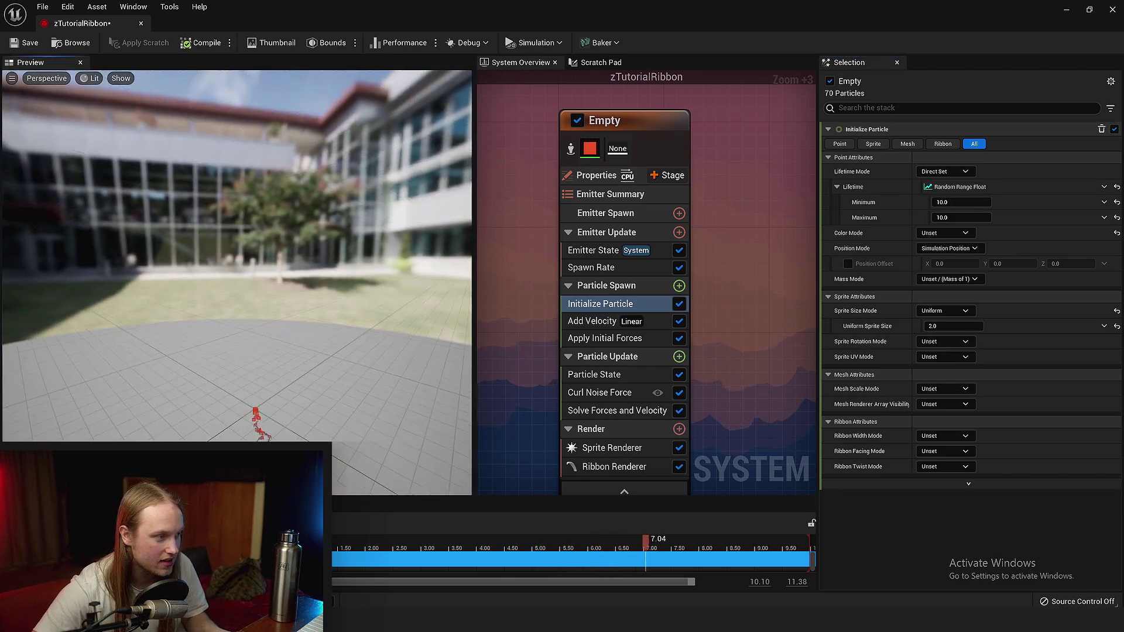
drag(278, 348, 374, 370)
drag(409, 193, 367, 235)
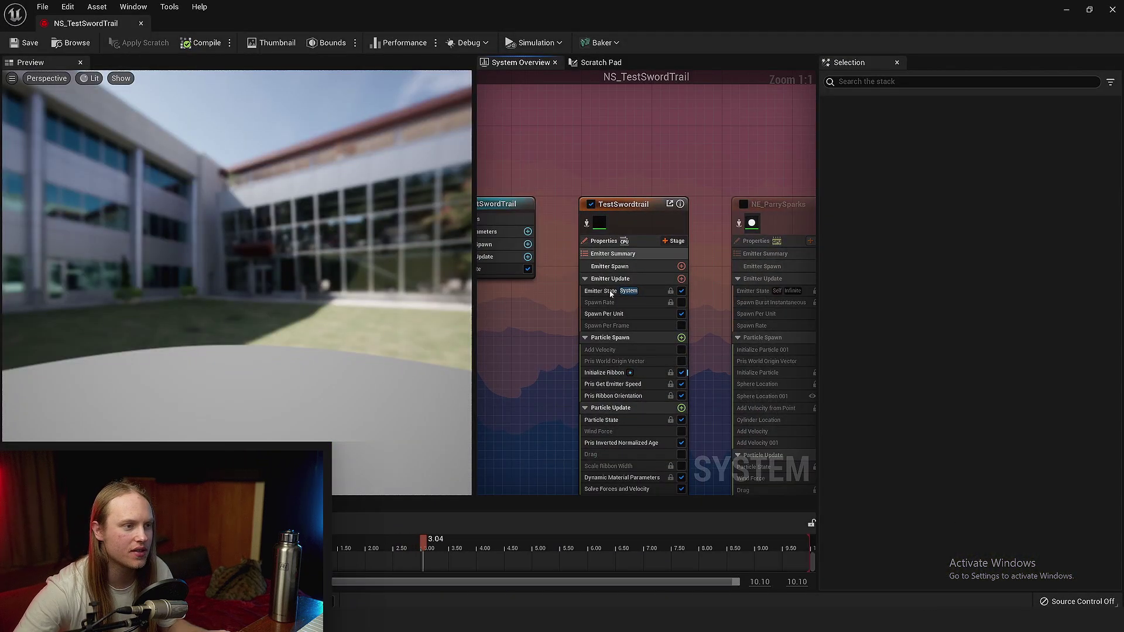
Inspect the Initialize Ribbon module of the TestSwordtrail emitter in the NS_TestSwordTrail system.
scroll(610, 294, up, 4)
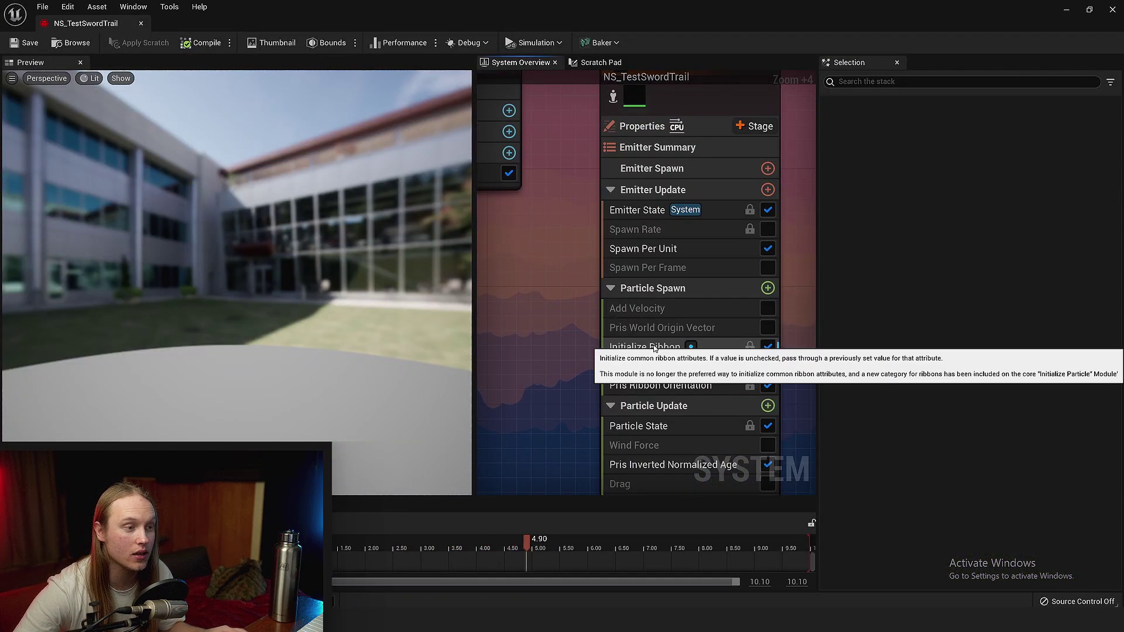
click(648, 348)
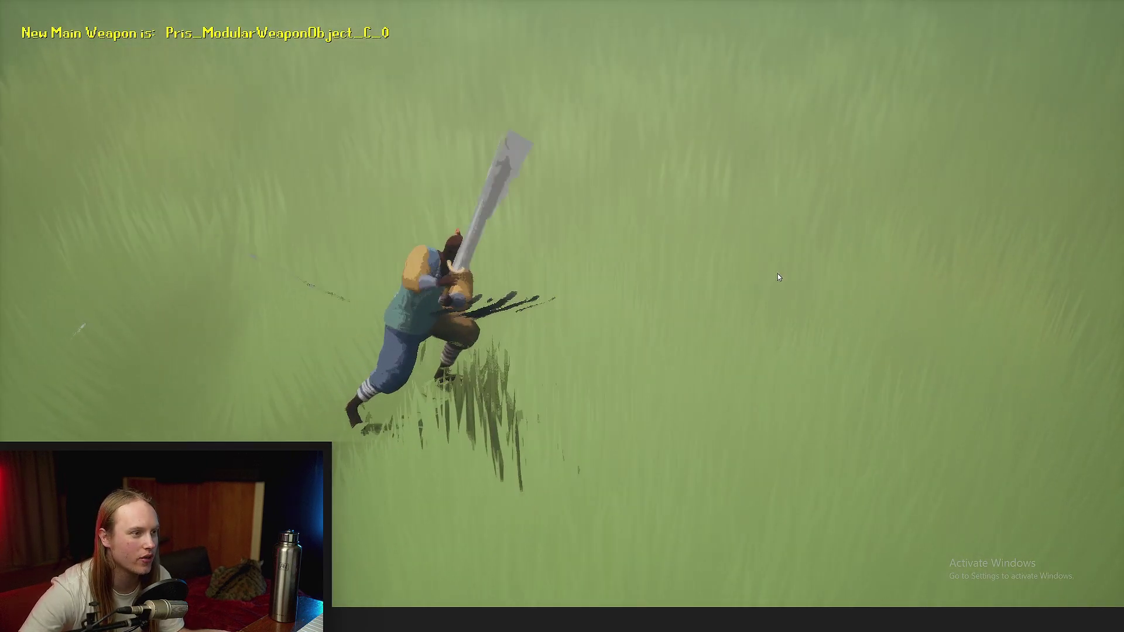
click(669, 188)
click(905, 234)
click(215, 306)
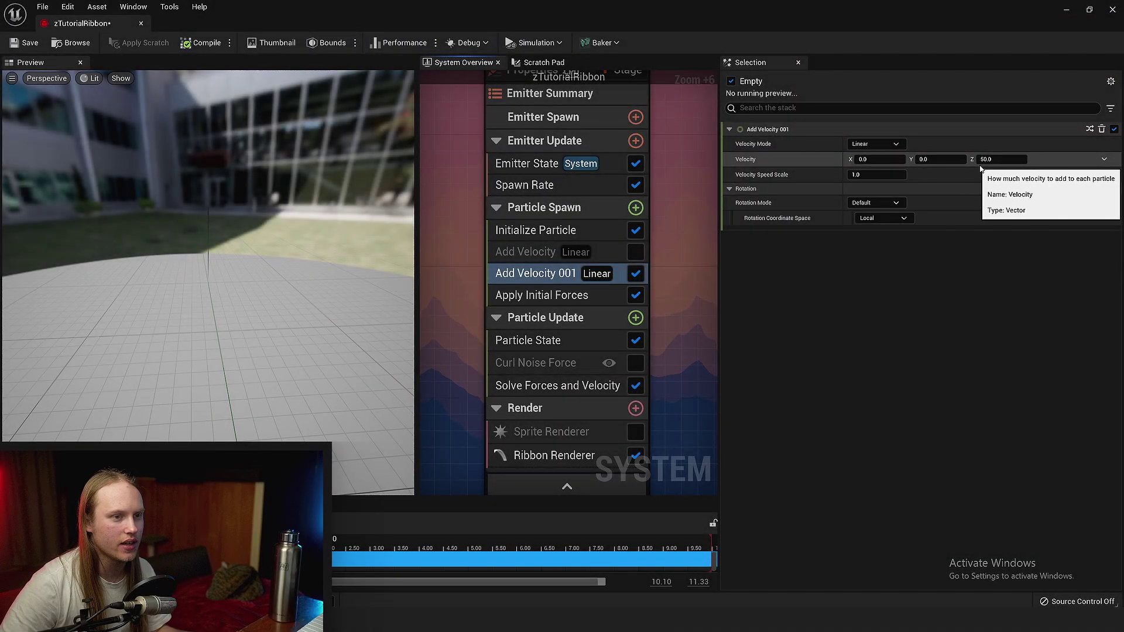
Set the Z velocity of the Add Velocity 001 module to -20.
click(987, 159)
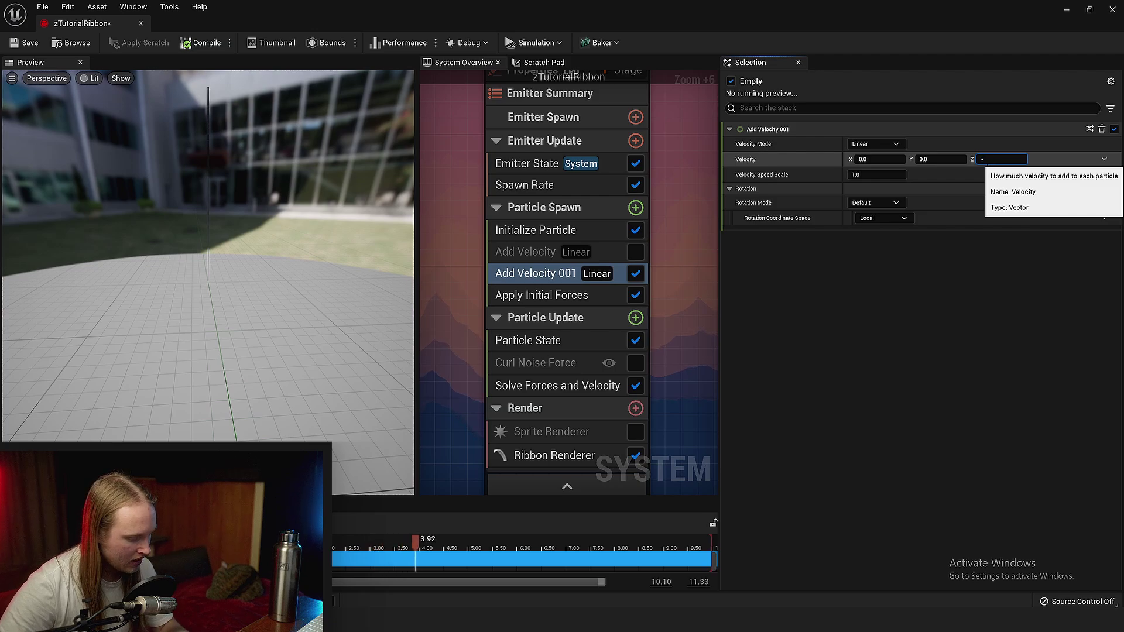
text(-20)
key(Return)
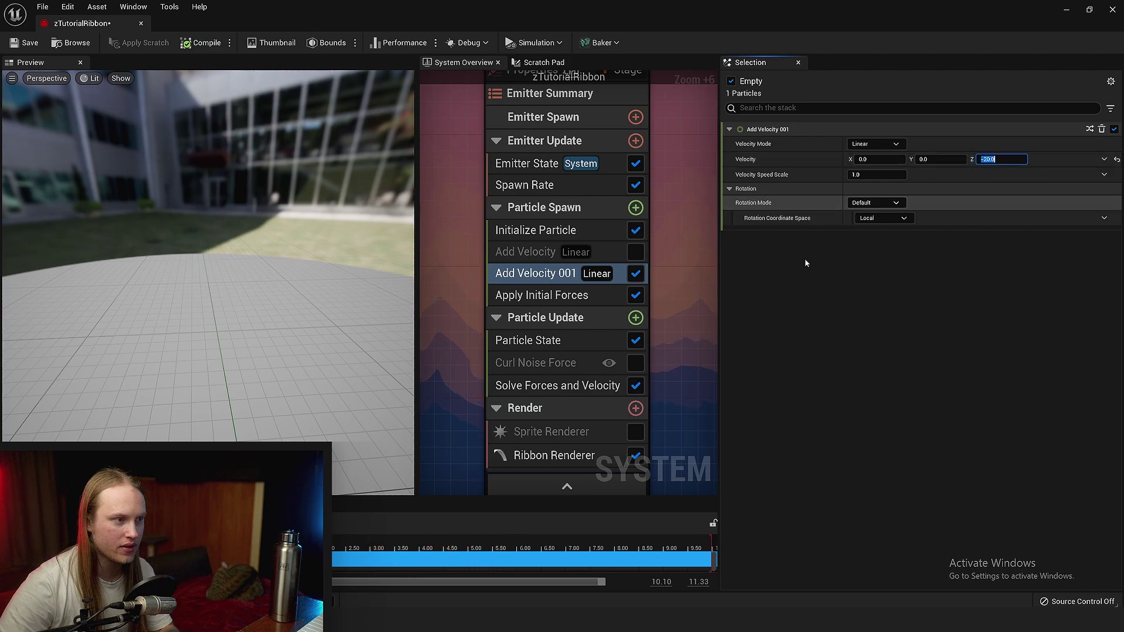
drag(78, 353, 123, 349)
drag(222, 352, 223, 321)
drag(170, 359, 223, 352)
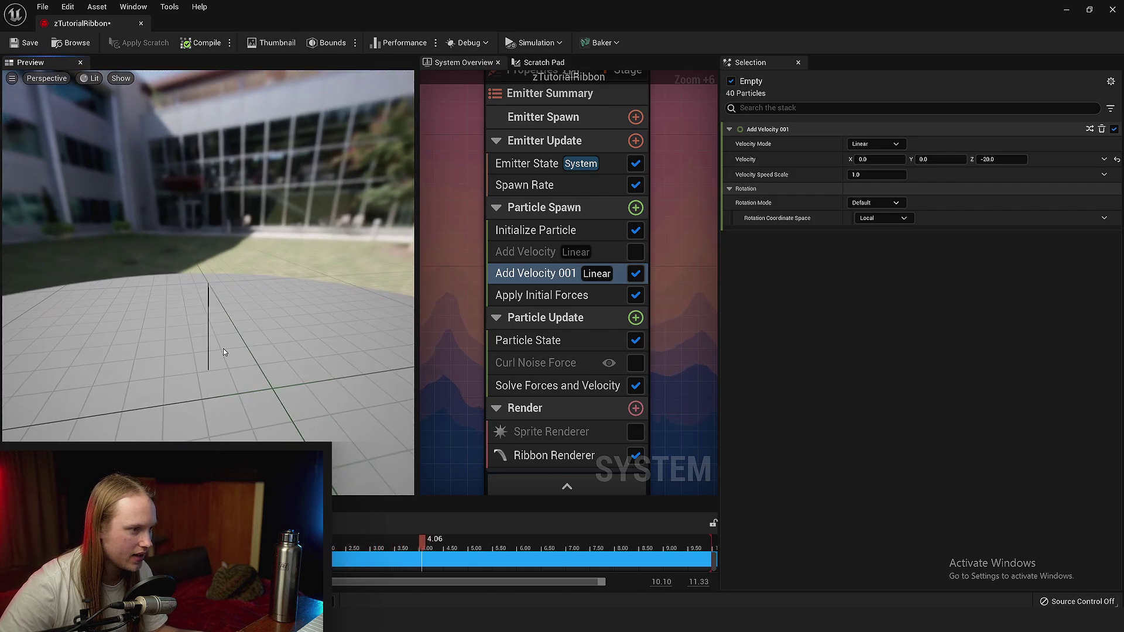
Reset the Initialize Particle lifetime from the random range to a single value and set it to 5.
click(541, 185)
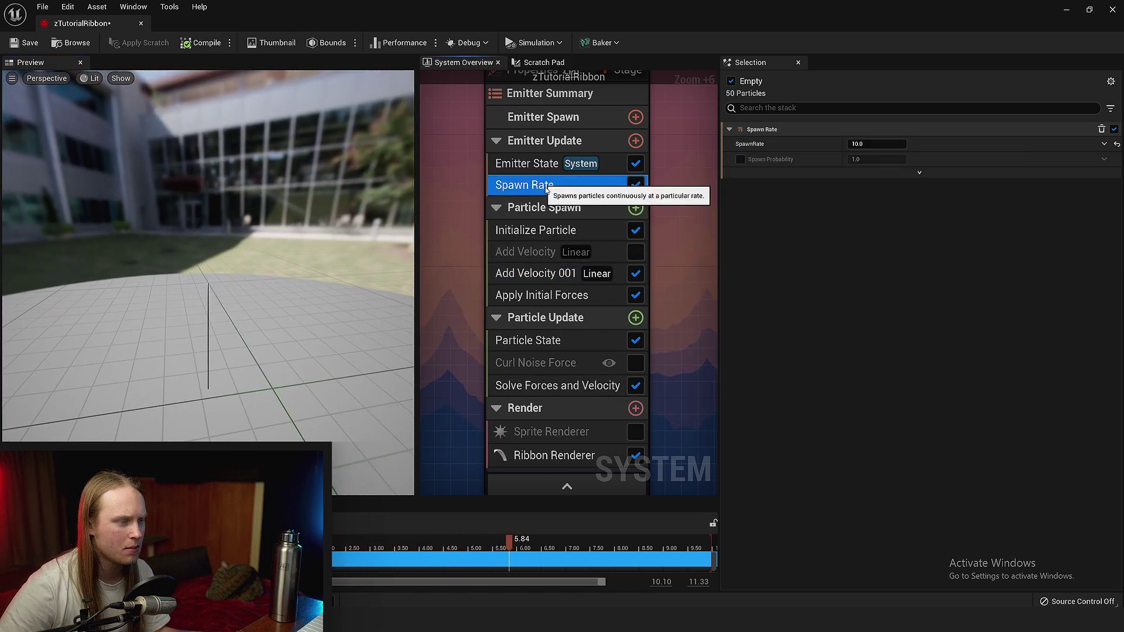
click(571, 295)
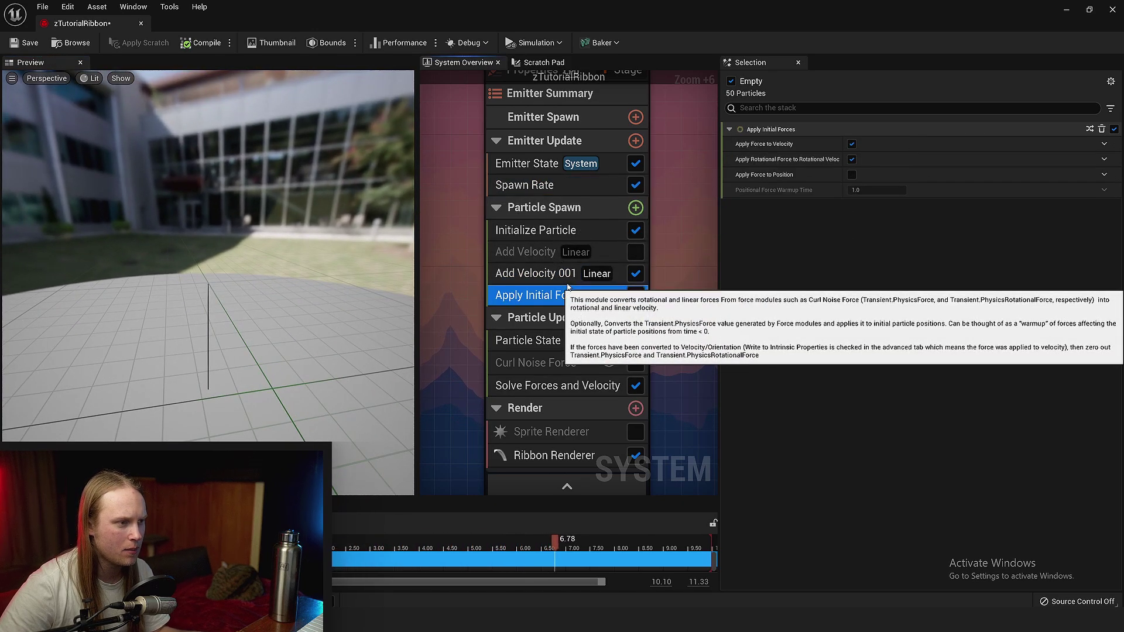
click(549, 232)
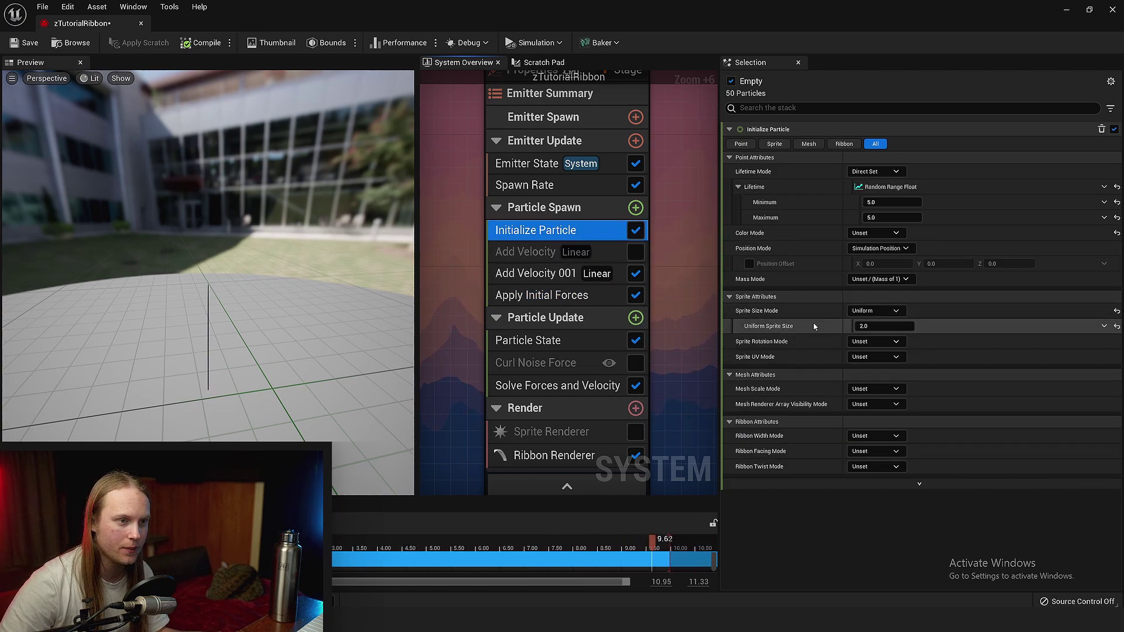
click(1117, 186)
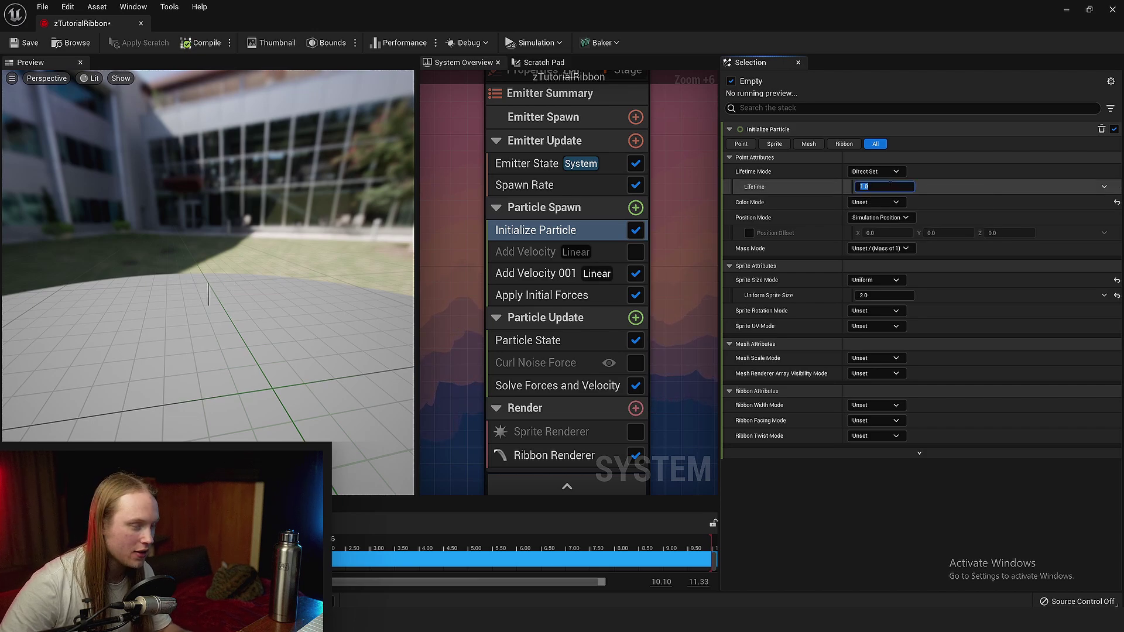
key(Return)
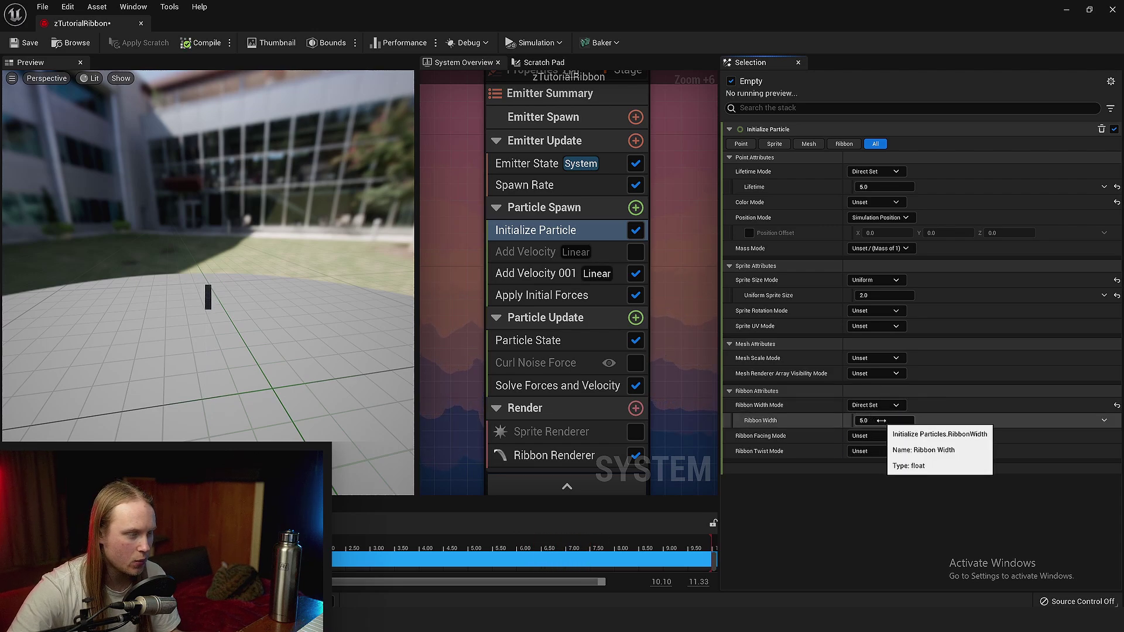
Set the ribbon width in Initialize Particle to 20.
click(881, 420)
text(20)
key(Return)
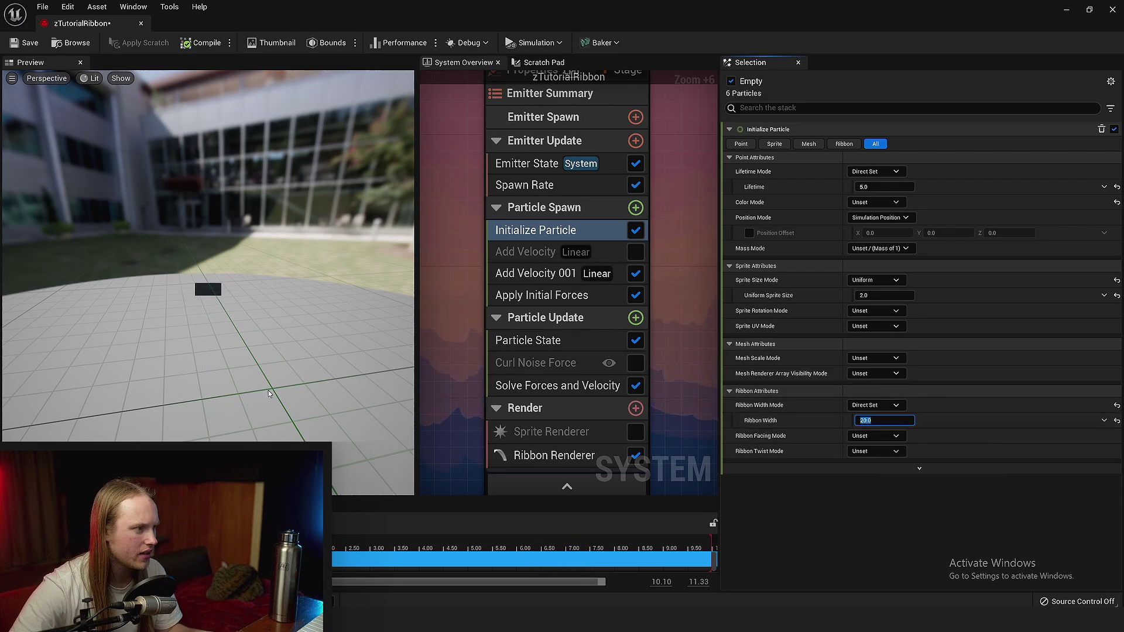
Check the widened ribbon in the preview, then save and close the zTutorialRibbon system.
mouse_move(268, 393)
mouse_down()
mouse_move(252, 390)
mouse_move(252, 363)
mouse_move(252, 404)
mouse_move(252, 390)
mouse_up()
scroll(253, 390, up, 4)
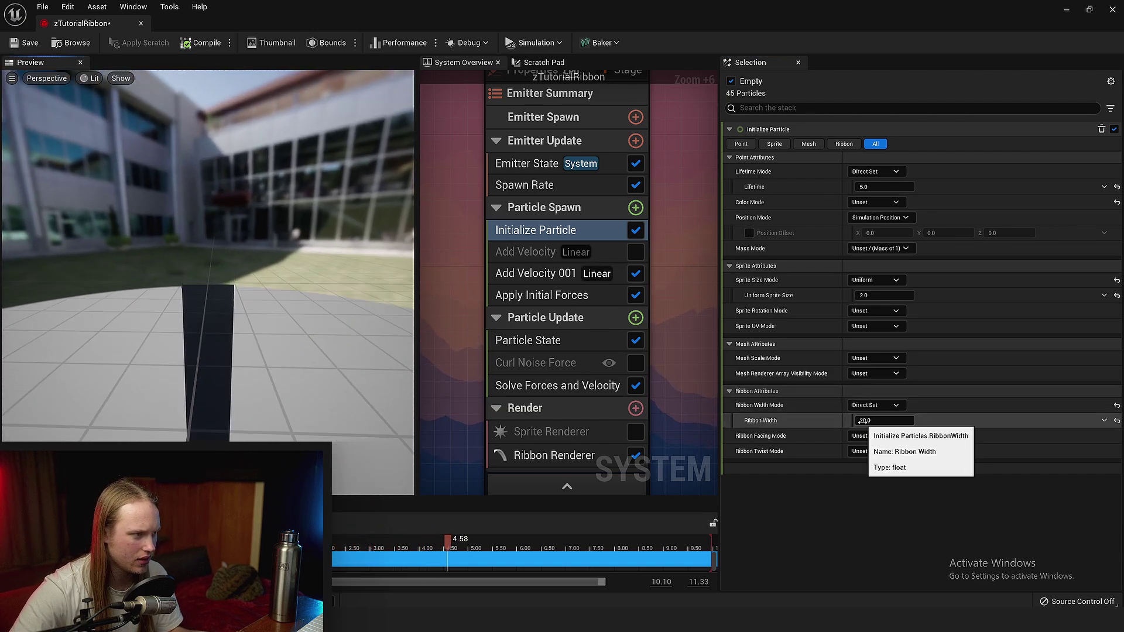
click(23, 43)
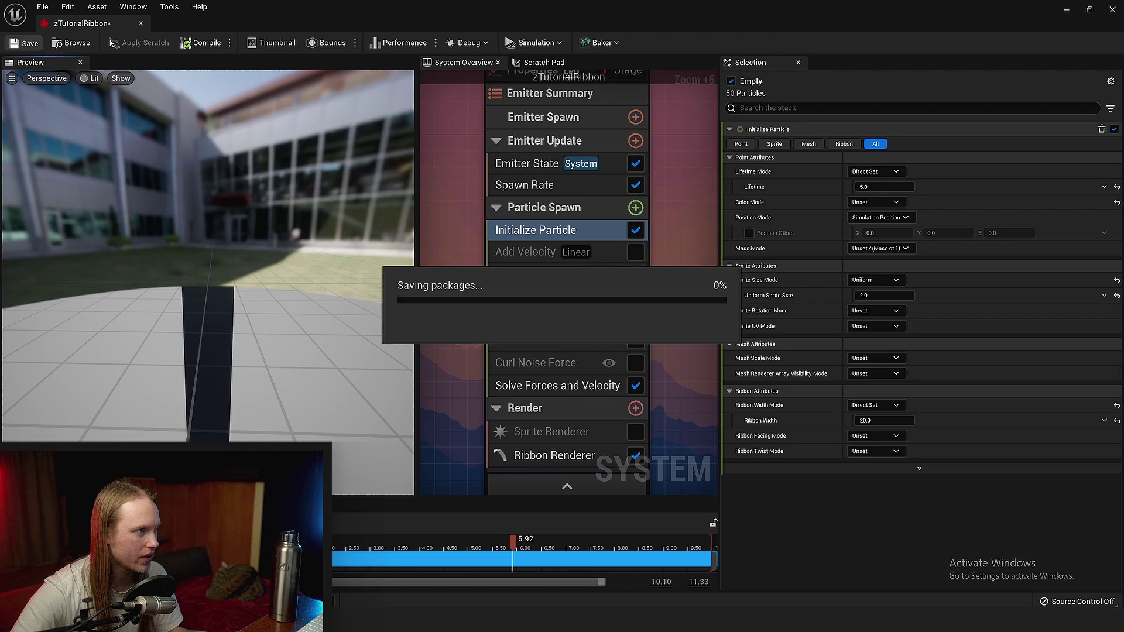
click(140, 24)
mouse_move(585, 353)
right_down()
mouse_move(585, 410)
mouse_move(582, 342)
mouse_move(582, 363)
right_up()
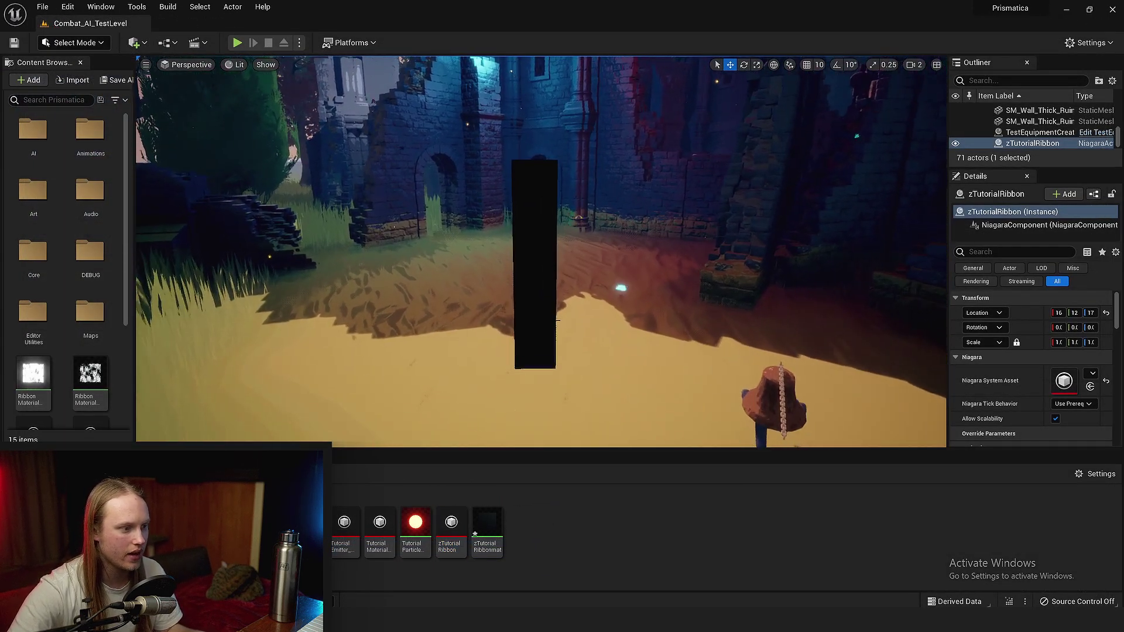
Open the zTutorialRibbonmat material and add a Texture Sample node to its graph.
double_click(483, 522)
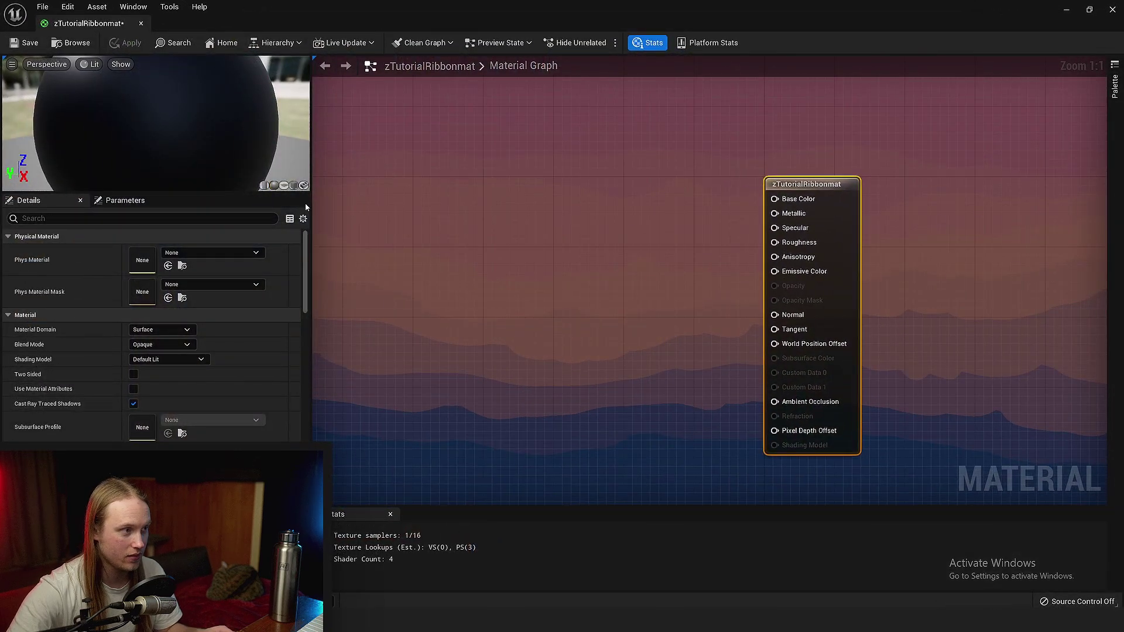
drag(235, 194, 235, 375)
key(t)
click(561, 253)
scroll(562, 281, up, 4)
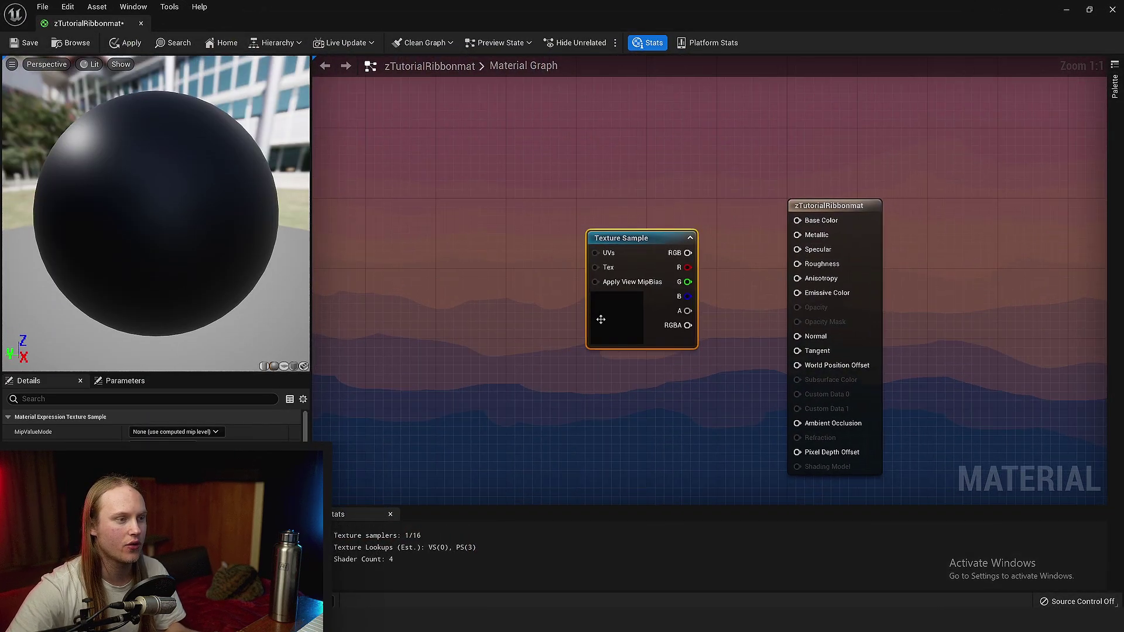
Add a TextureCoordinate node and connect it to the UVs input of the Texture Sample.
scroll(572, 340, down, 3)
right_click(539, 277)
text(tex)
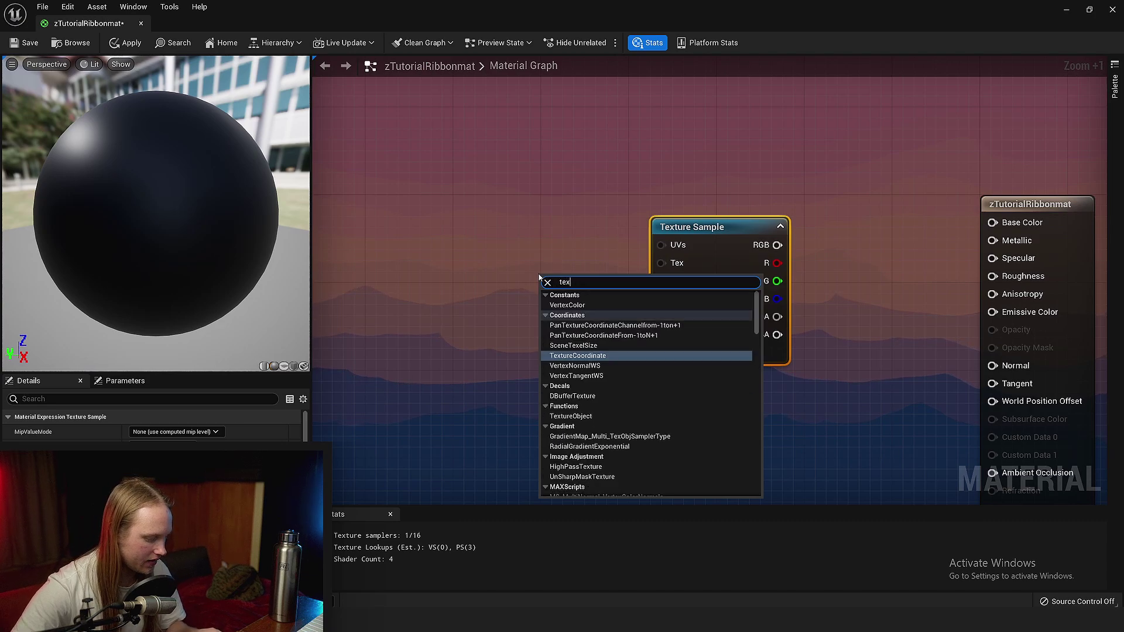
text(coo)
key(Return)
click(571, 230)
drag(547, 286, 451, 229)
click(495, 202)
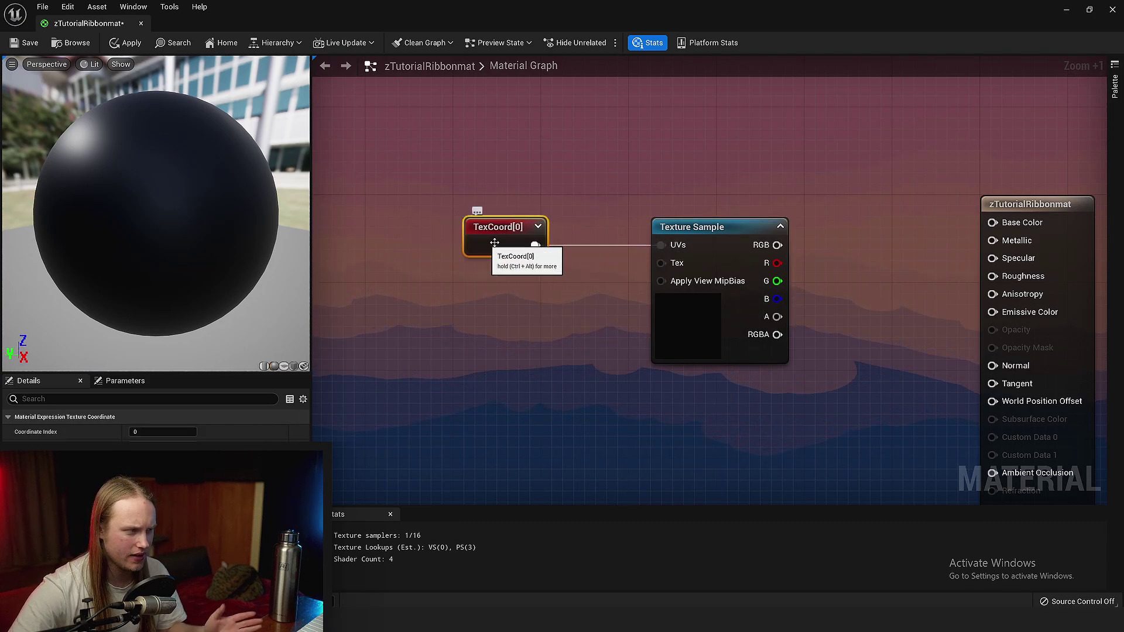
Connect the Texture Sample's RGB output to Base Color and Emissive Color, and try to save the material.
right_drag(776, 253, 636, 253)
drag(858, 230, 853, 223)
right_drag(684, 276, 609, 254)
drag(780, 296, 781, 294)
right_drag(671, 322, 737, 311)
key(ctrl+s)
click(707, 269)
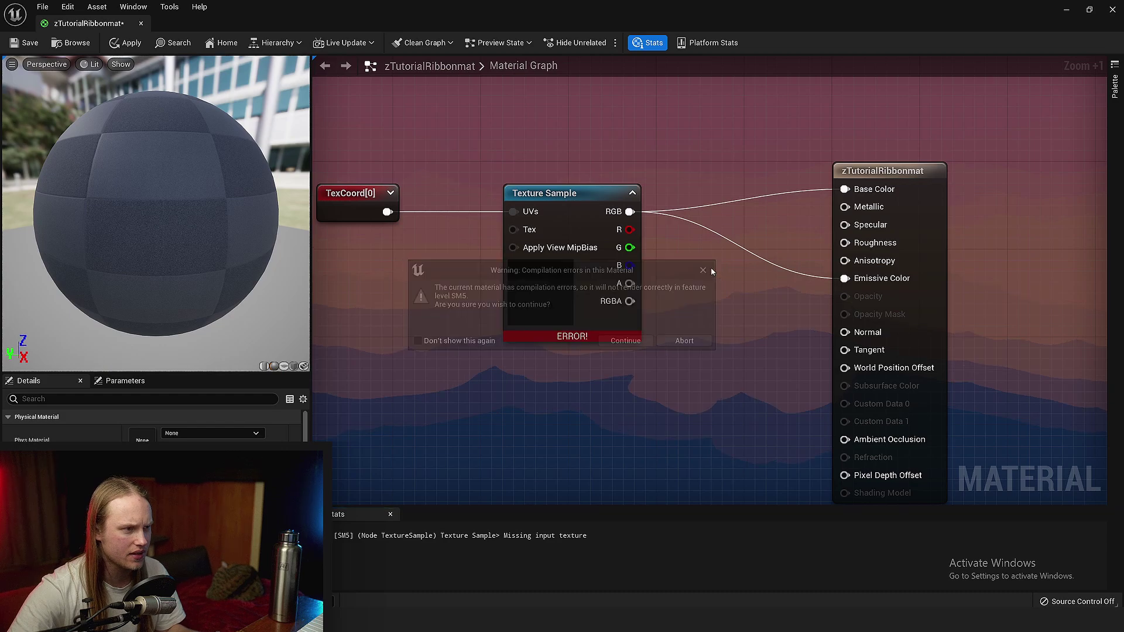
Search the assets for "grid" and assign the numbered rainbow grid texture to the Texture Sample.
click(550, 316)
click(205, 526)
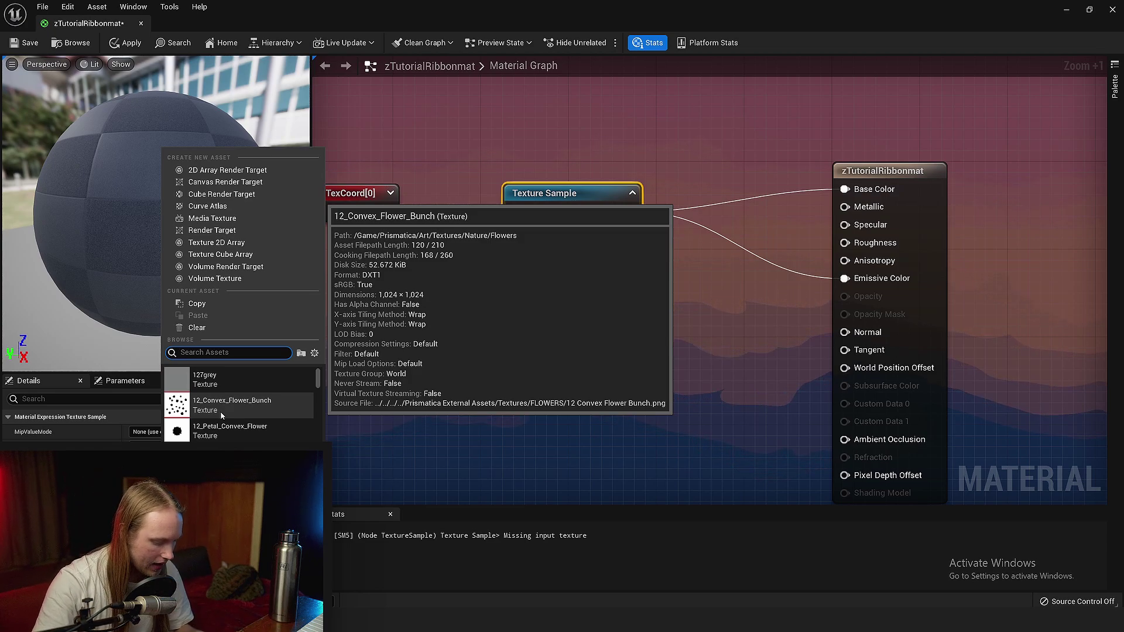
text(grid)
scroll(220, 426, down, 3)
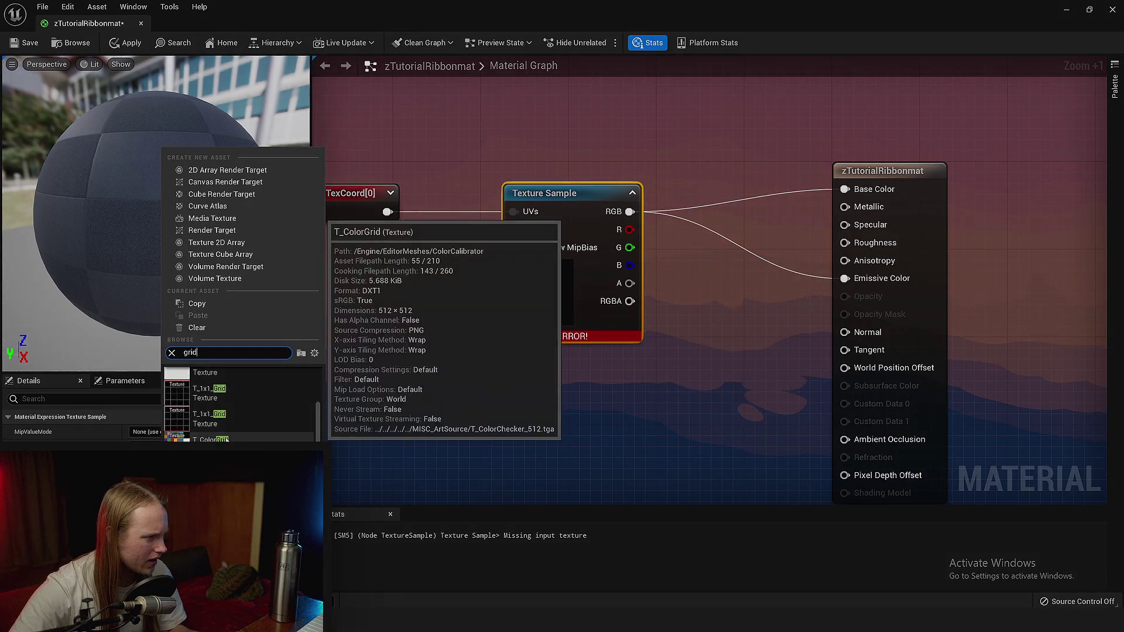
scroll(220, 410, up, 3)
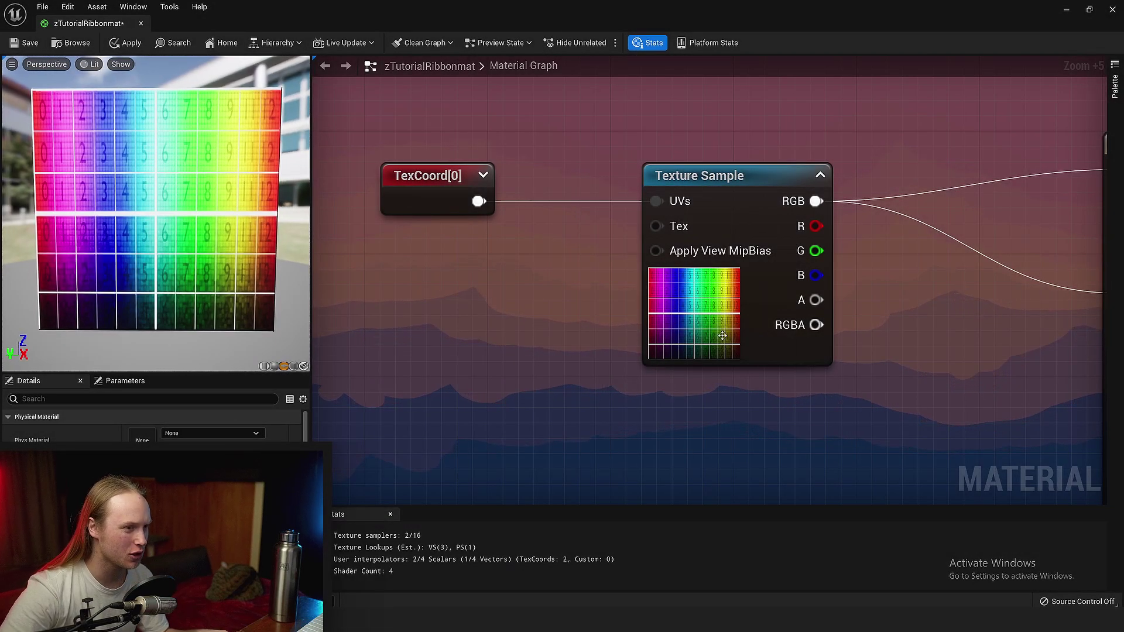
Examine the grid texture on the Texture Sample node and the preview plane, and save the material.
click(723, 336)
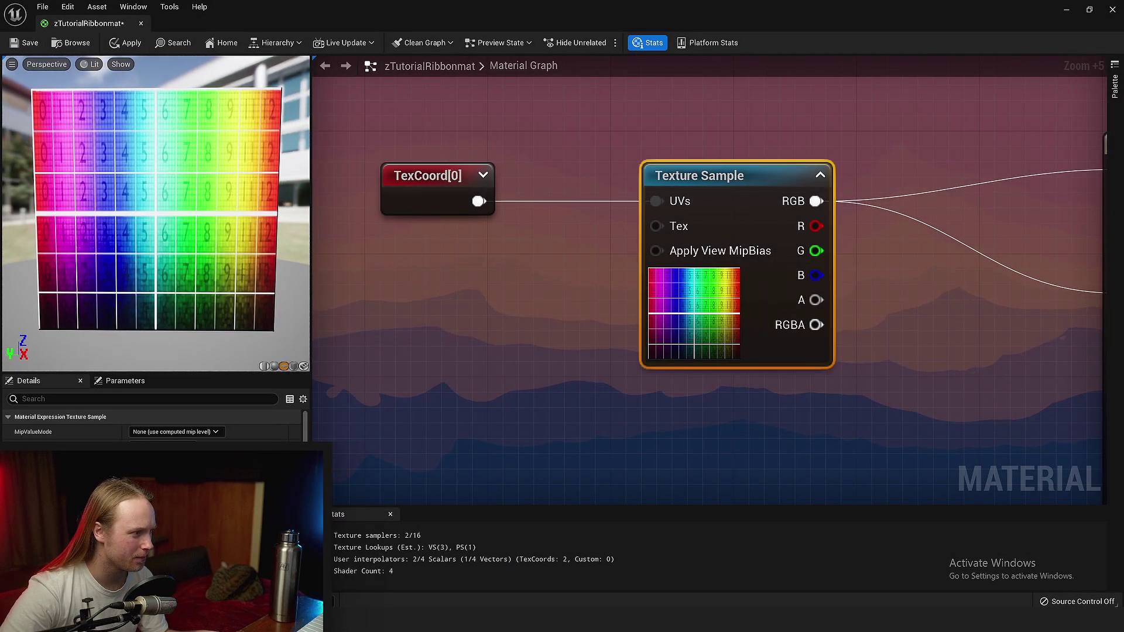
click(399, 407)
right_drag(521, 271, 439, 283)
drag(635, 329, 612, 320)
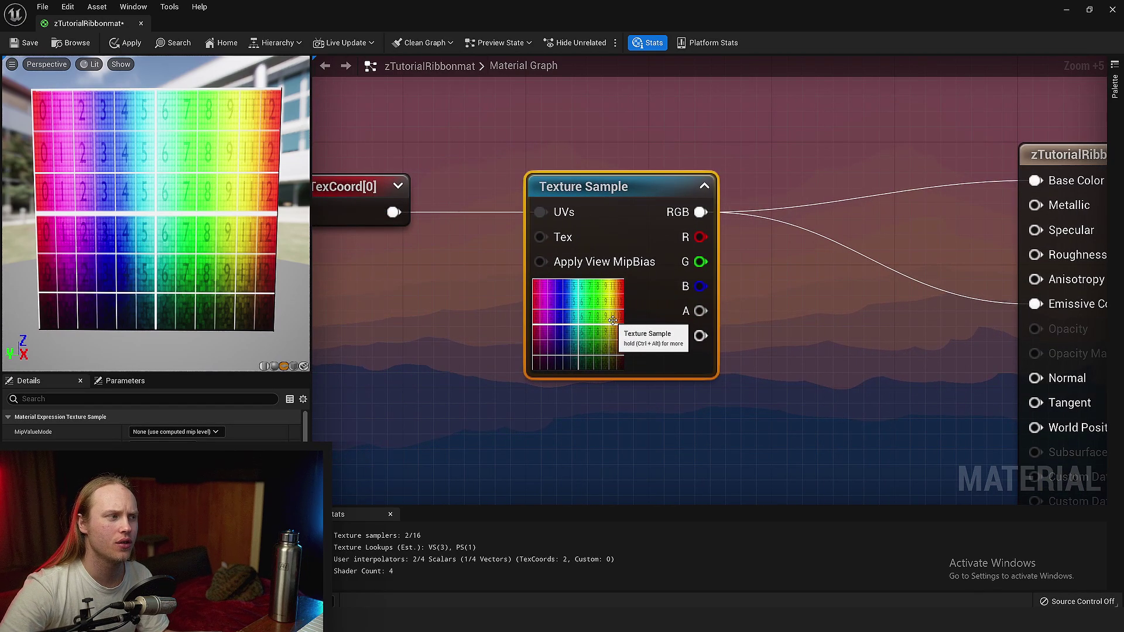
drag(127, 228, 144, 227)
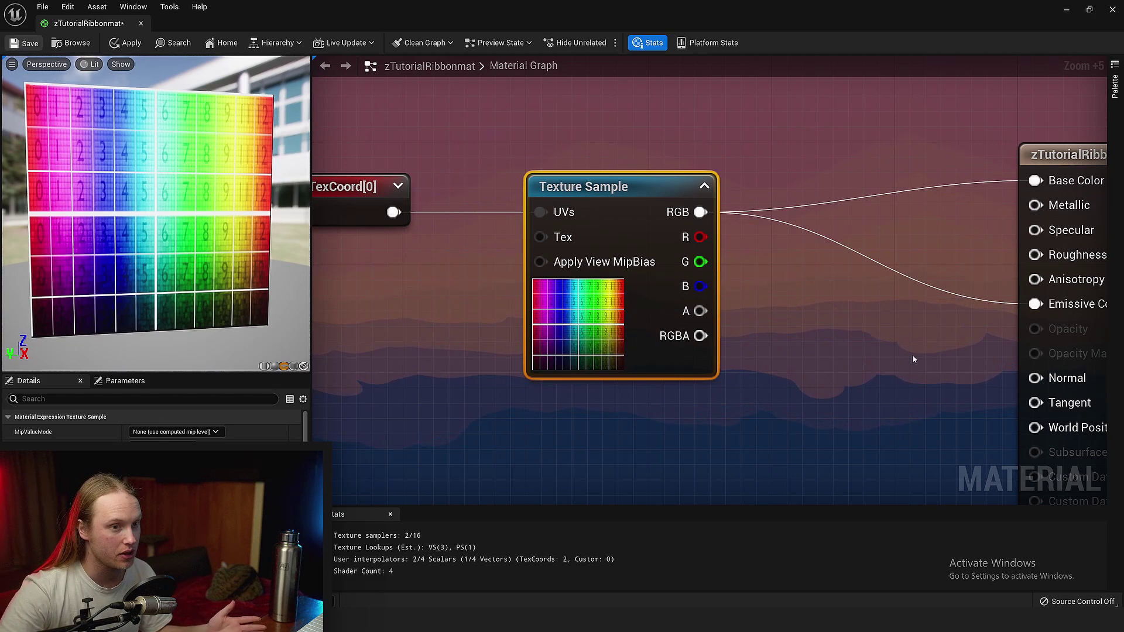
key(ctrl+s)
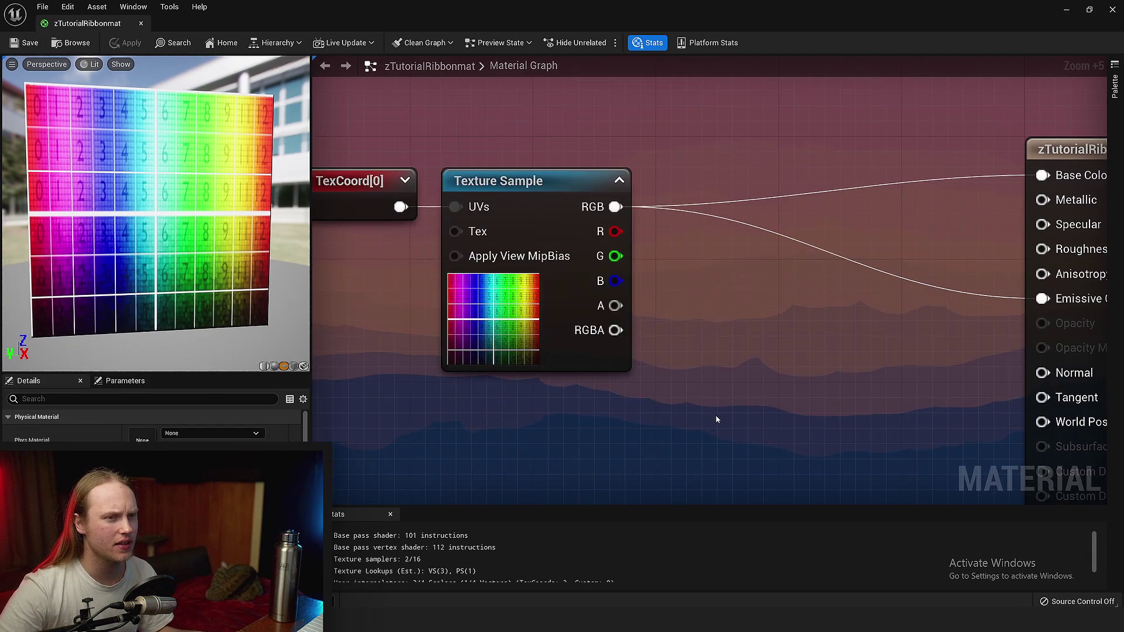
Add a Particle Color node and place it below the Texture Sample.
scroll(716, 414, down, 2)
right_drag(607, 427, 607, 372)
right_click(665, 371)
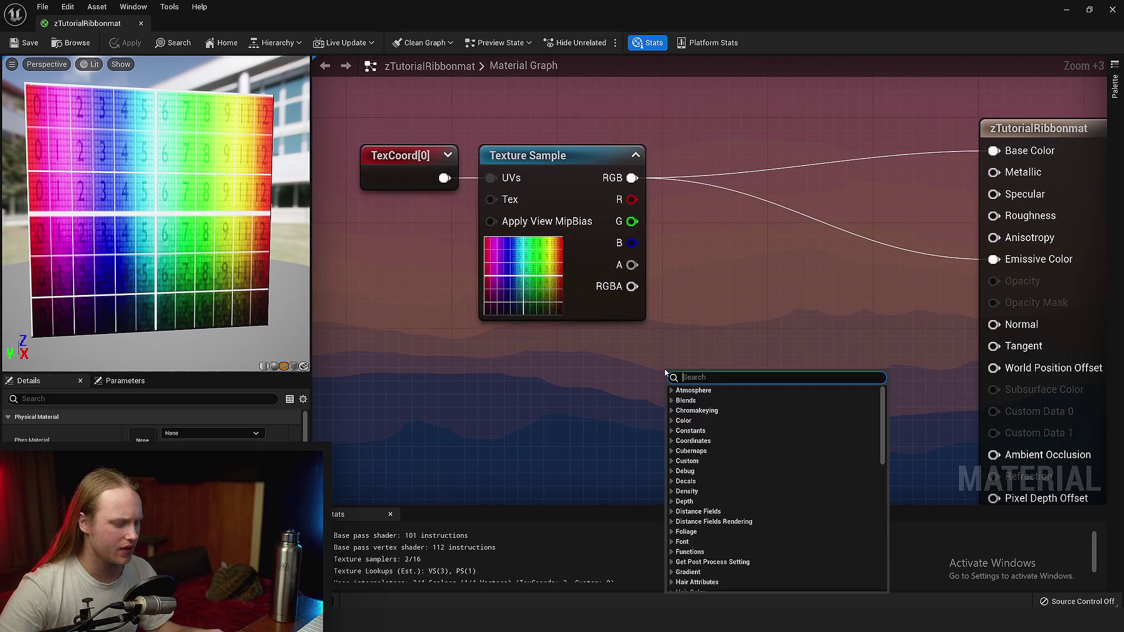
text(particle colo)
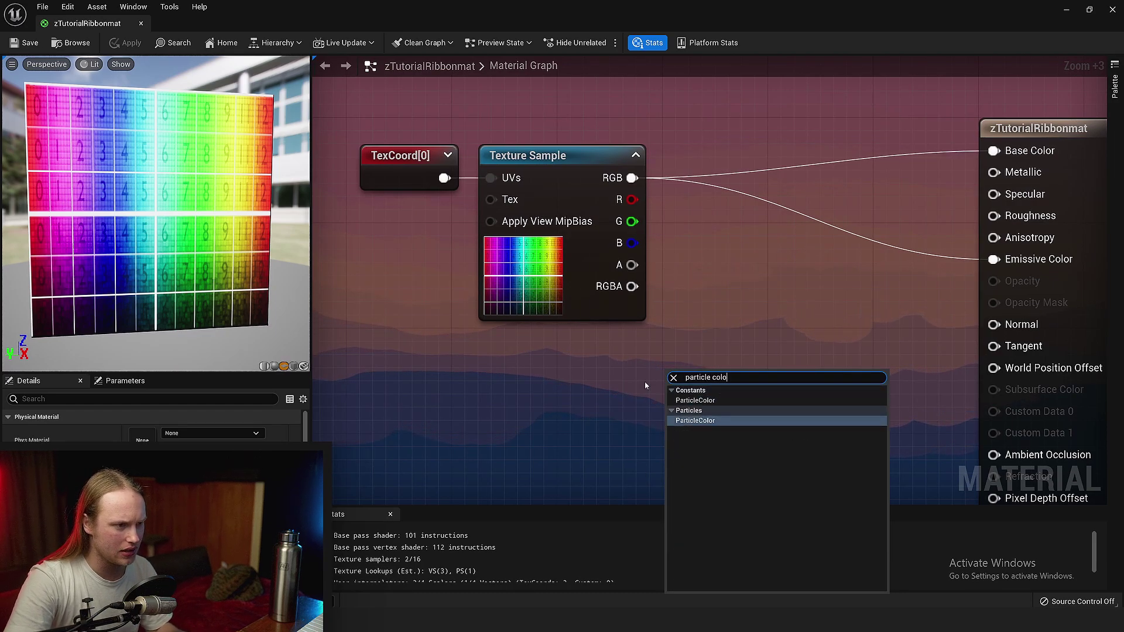
key(Return)
drag(749, 396, 524, 354)
click(644, 354)
right_drag(644, 354, 639, 328)
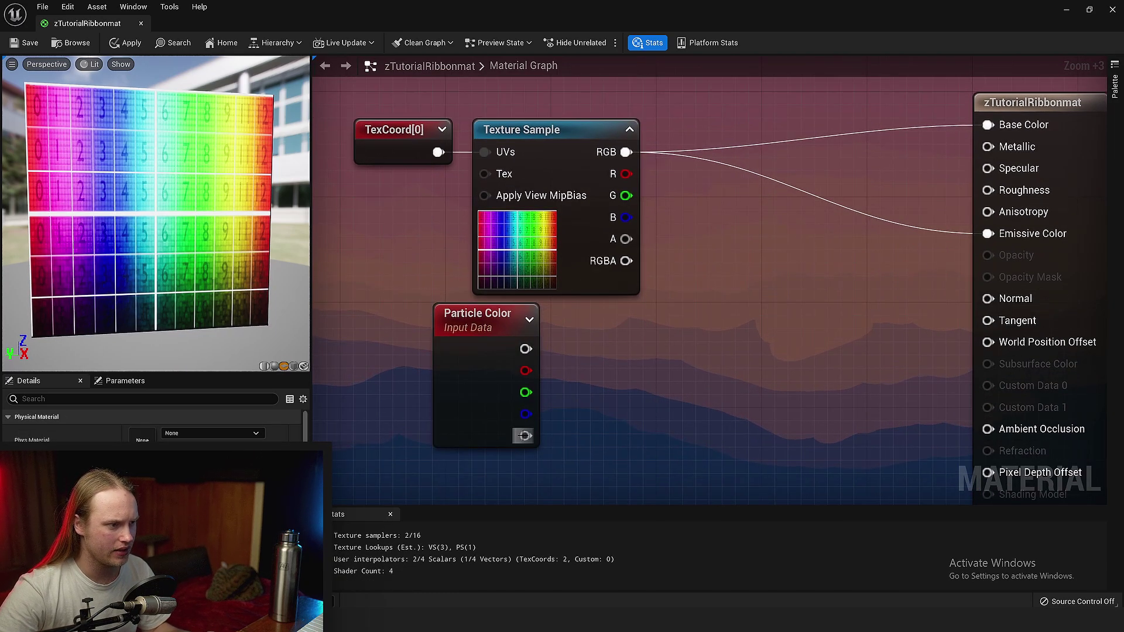
Route the Particle Color alpha through a new DitherTemporalAA node into the material's Opacity Mask.
drag(525, 435, 624, 428)
text(dither)
key(Return)
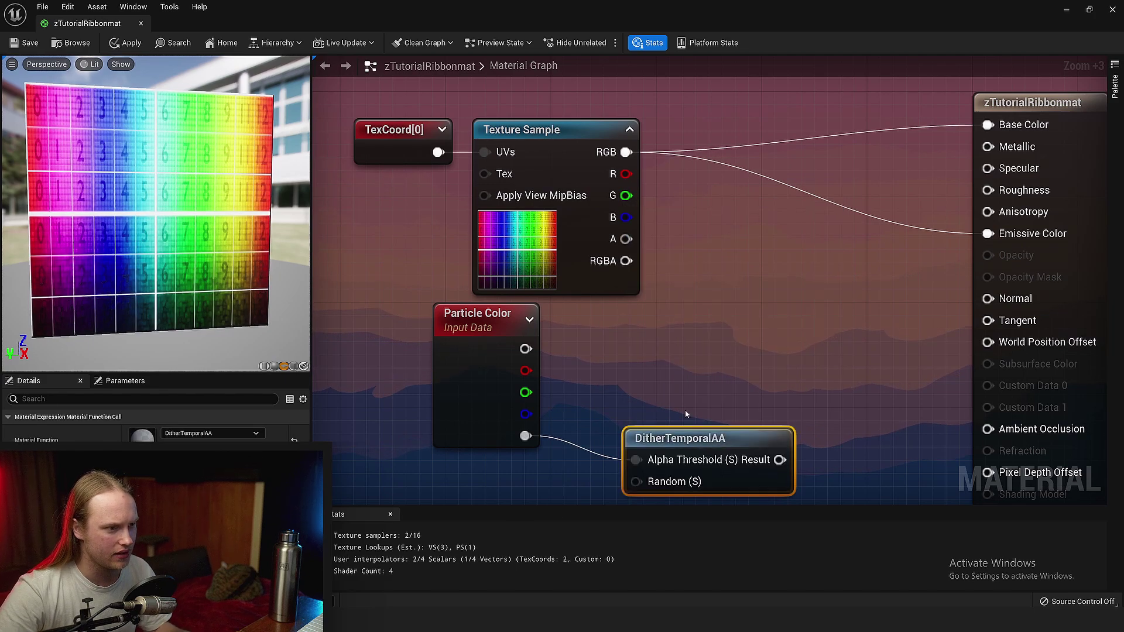
drag(738, 448, 704, 402)
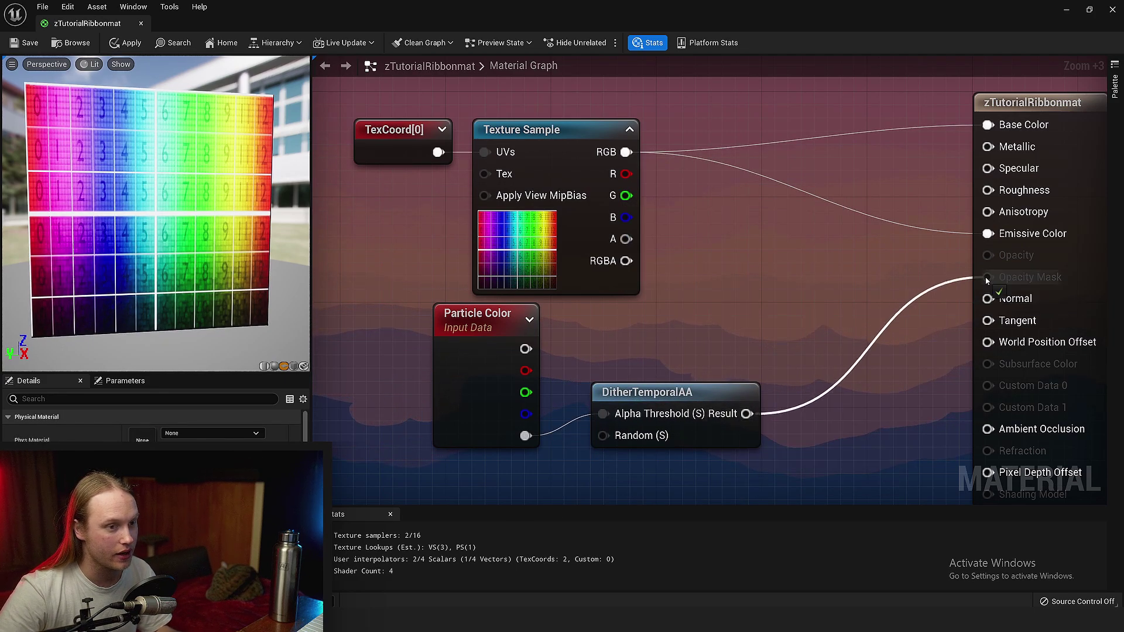
drag(986, 281, 987, 281)
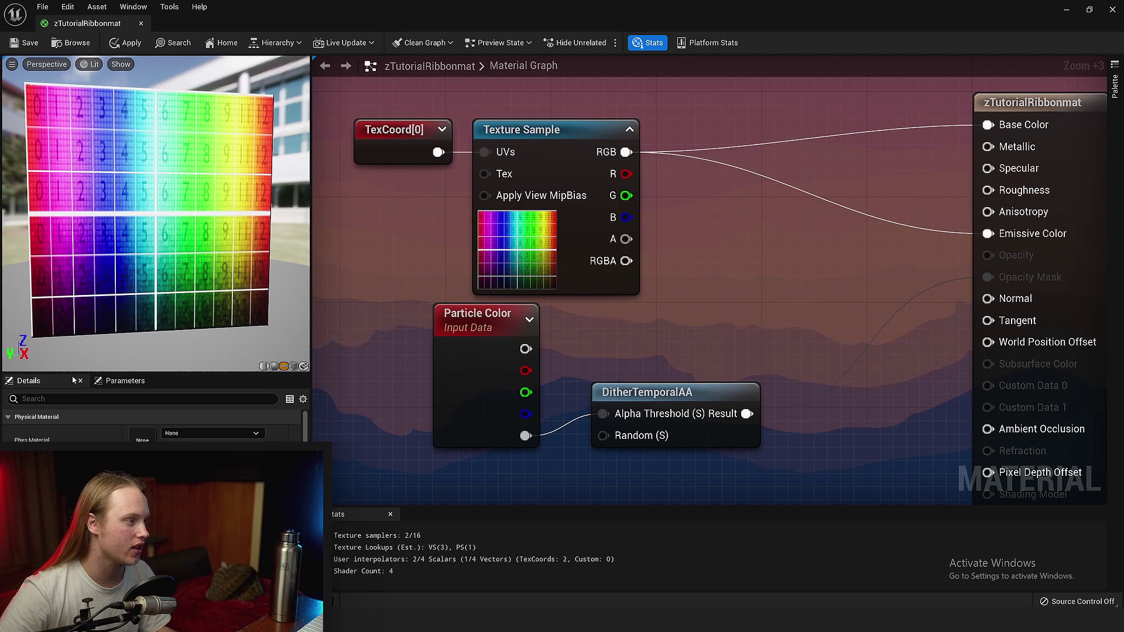
drag(70, 373, 70, 280)
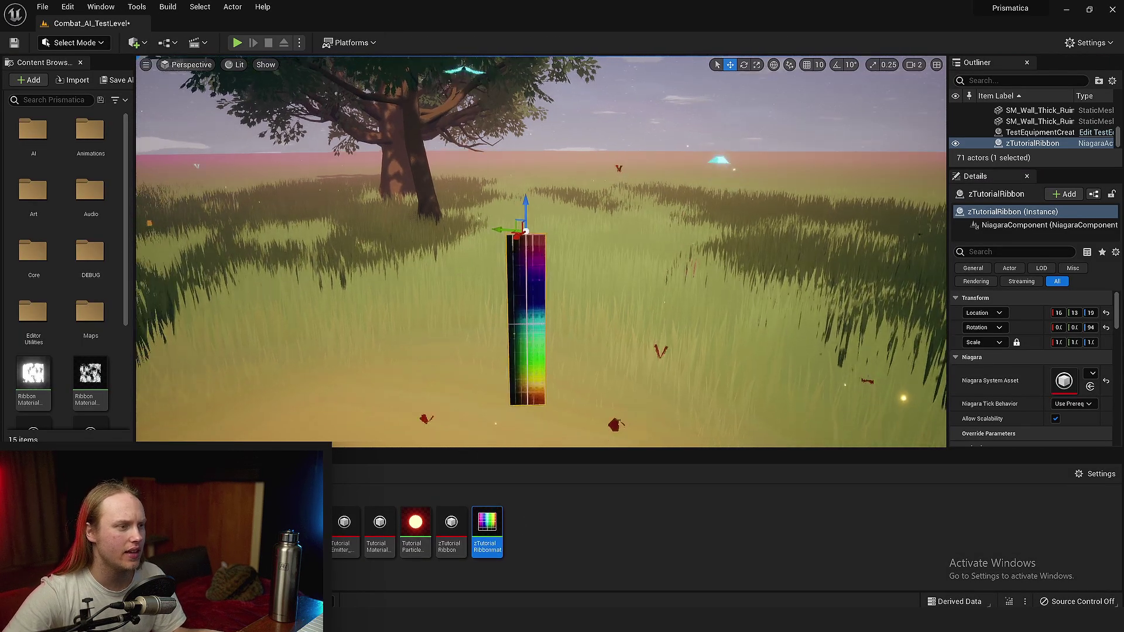
Move the zTutorialRibbon actor around the level to test how the grid texture follows its trail, and save the level.
right_drag(518, 345, 513, 330)
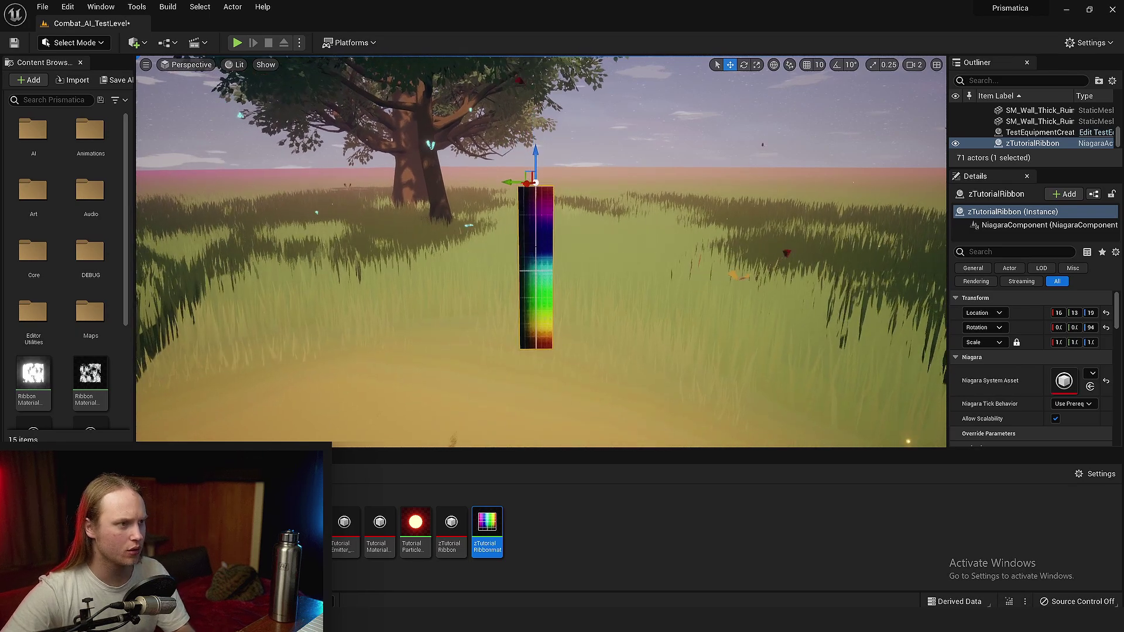
key(F11)
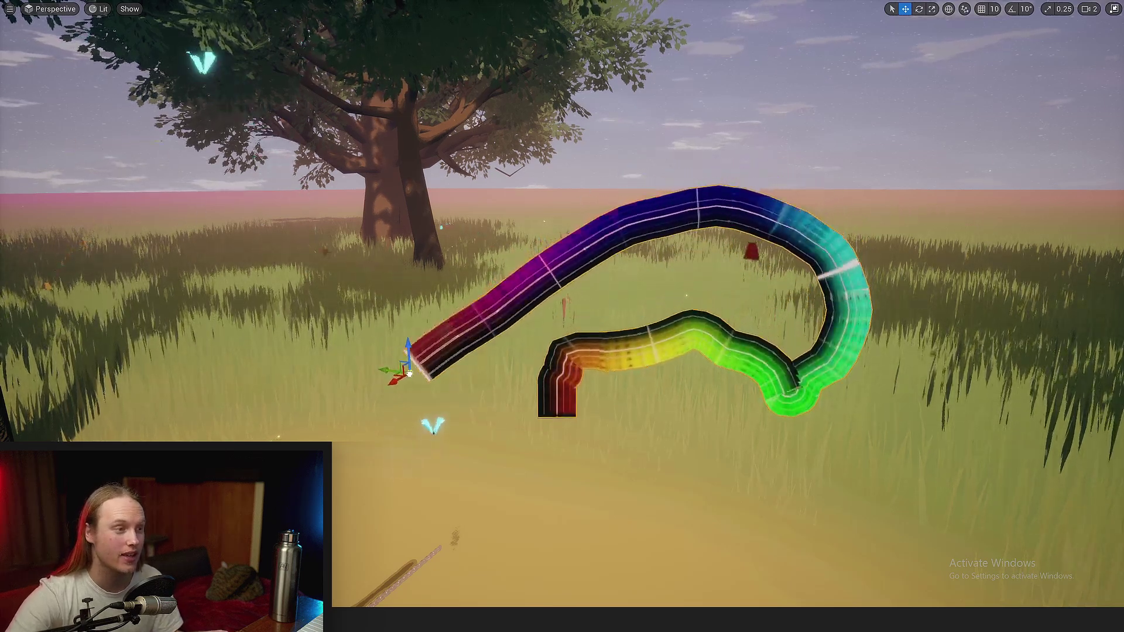
drag(409, 374, 696, 86)
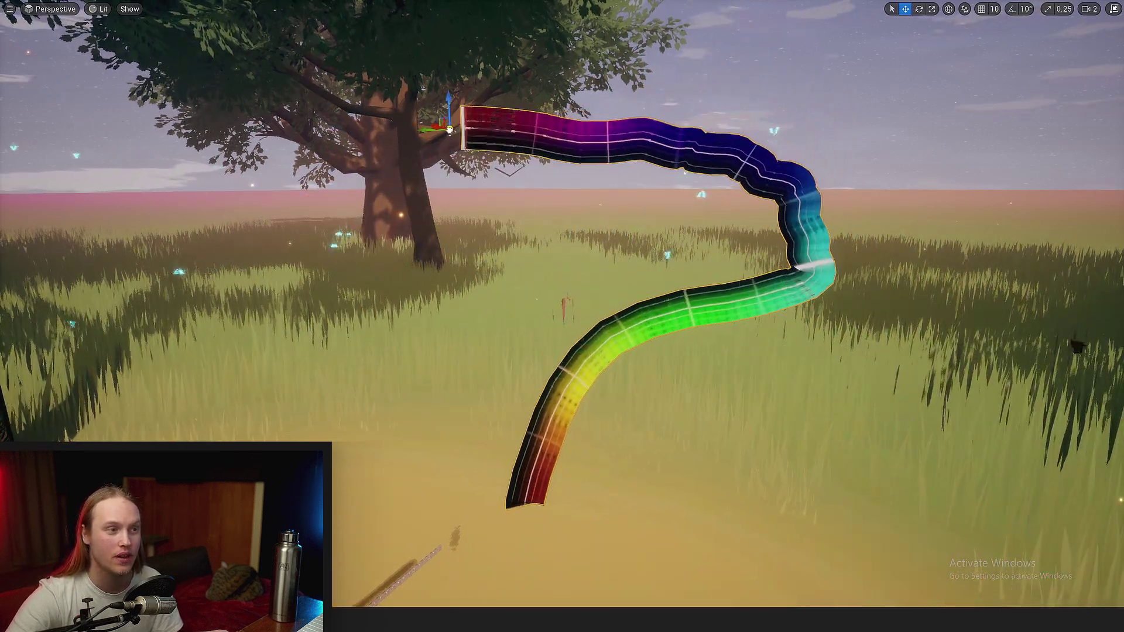
drag(302, 431, 248, 118)
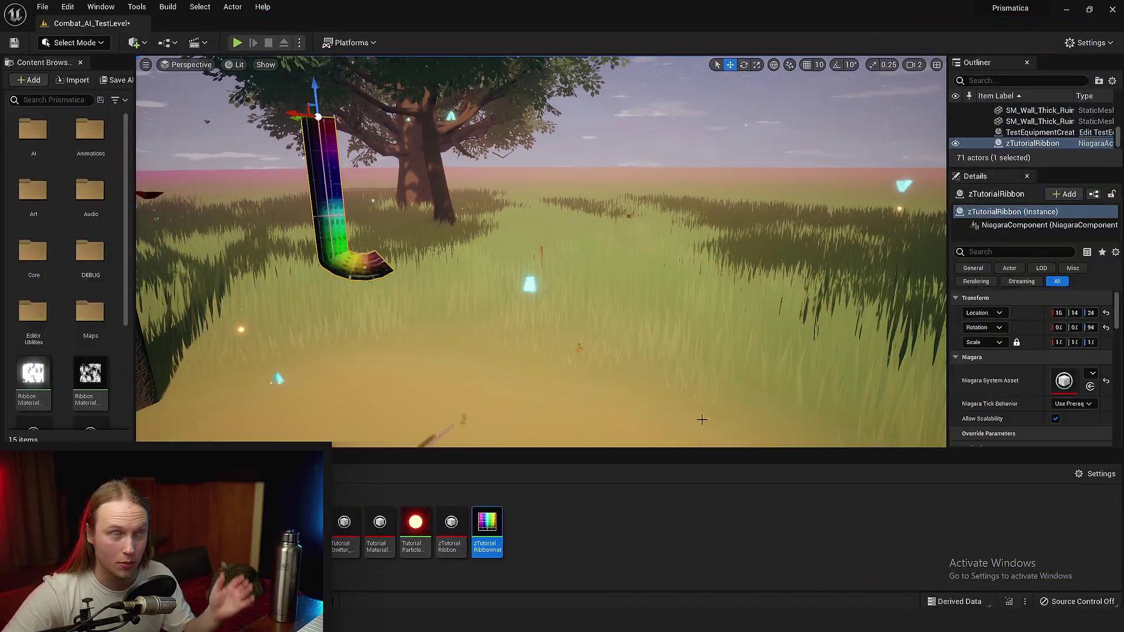
key(f)
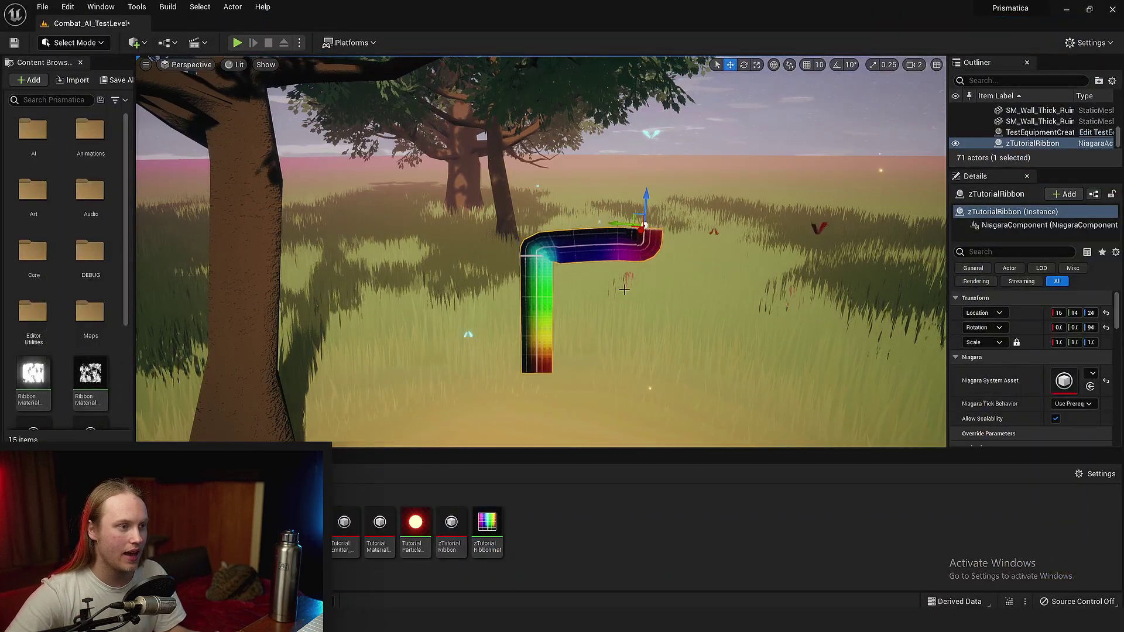
key(ctrl+s)
right_drag(623, 290, 641, 274)
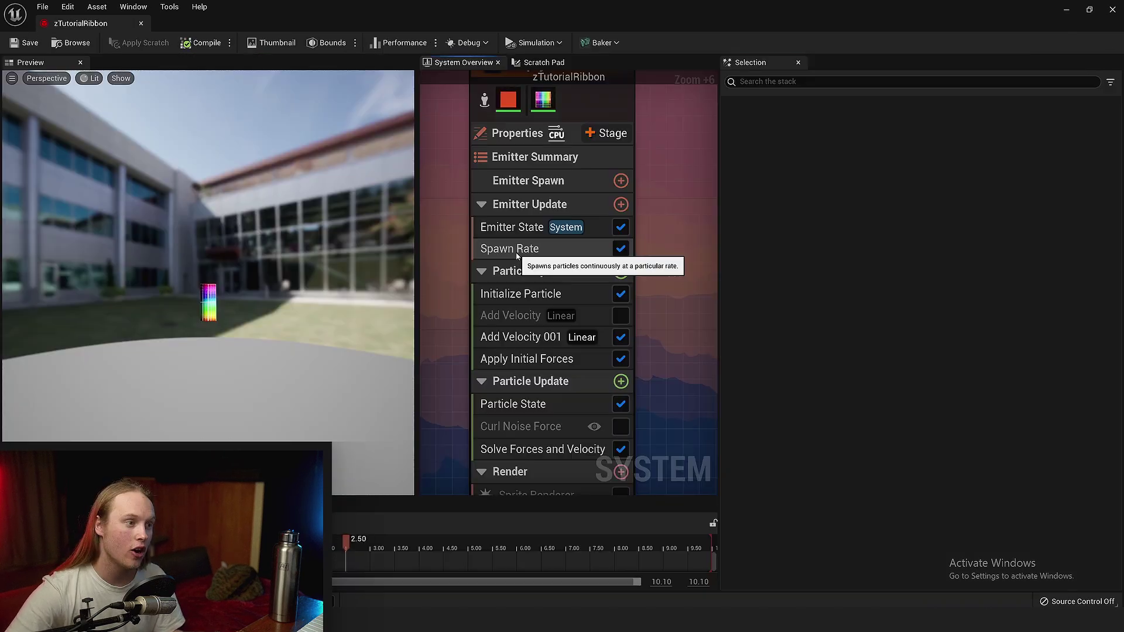
Add a Spawn Per Unit module to Emitter Update in the zTutorialRibbon system.
click(517, 251)
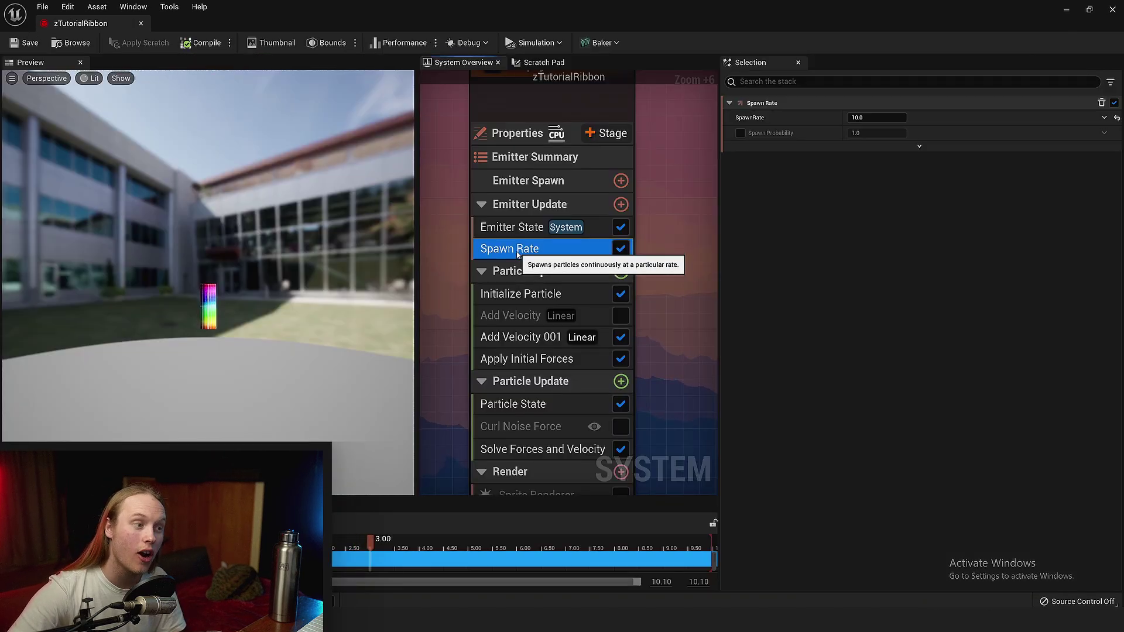
click(621, 204)
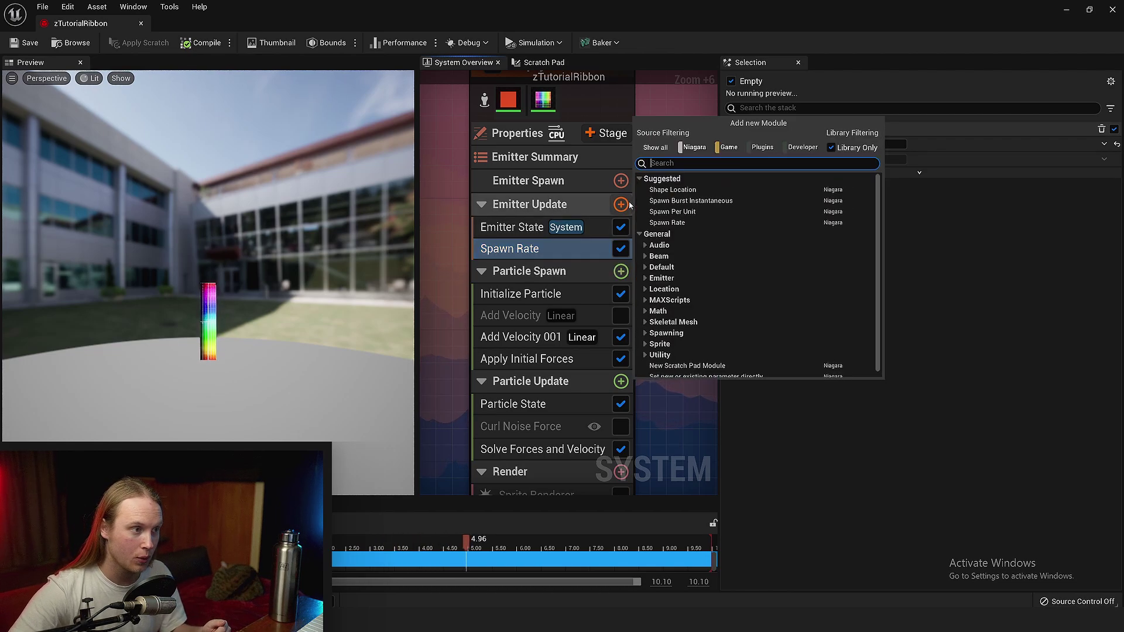
click(701, 214)
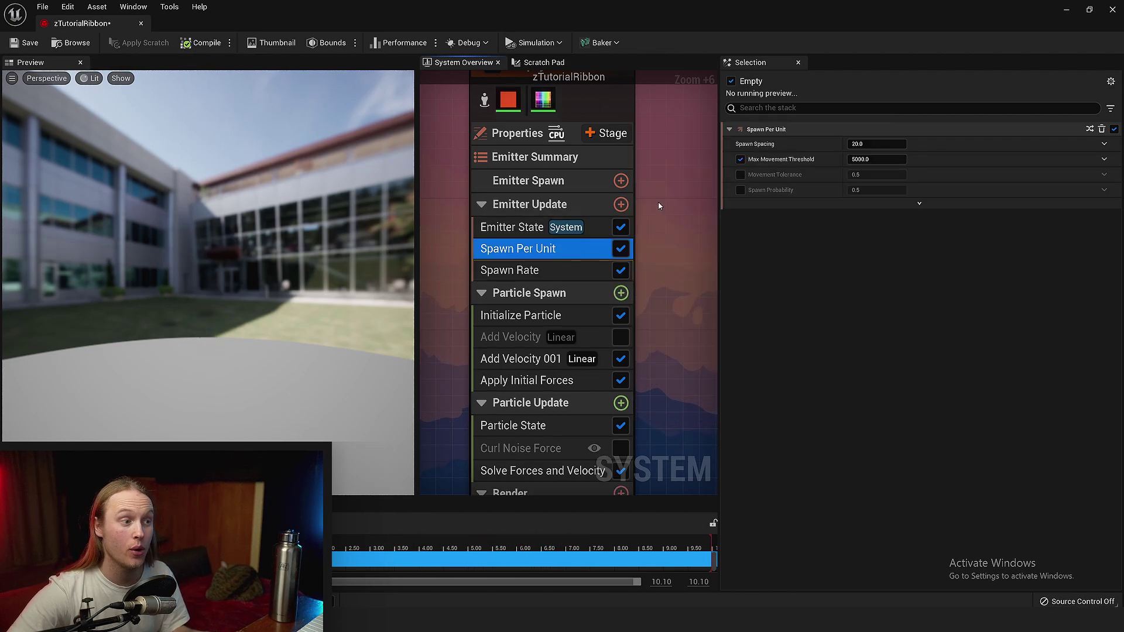
Set the Spawn Per Unit module's Spawn Spacing to 10 and save the system.
click(860, 145)
text(10)
key(Return)
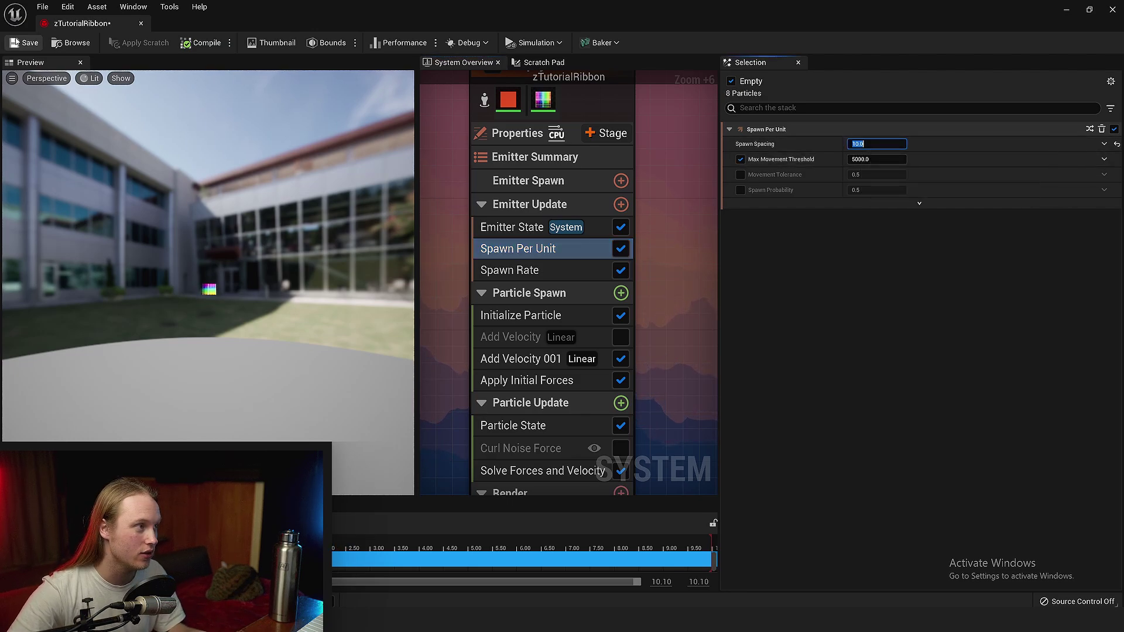
click(16, 42)
click(1066, 13)
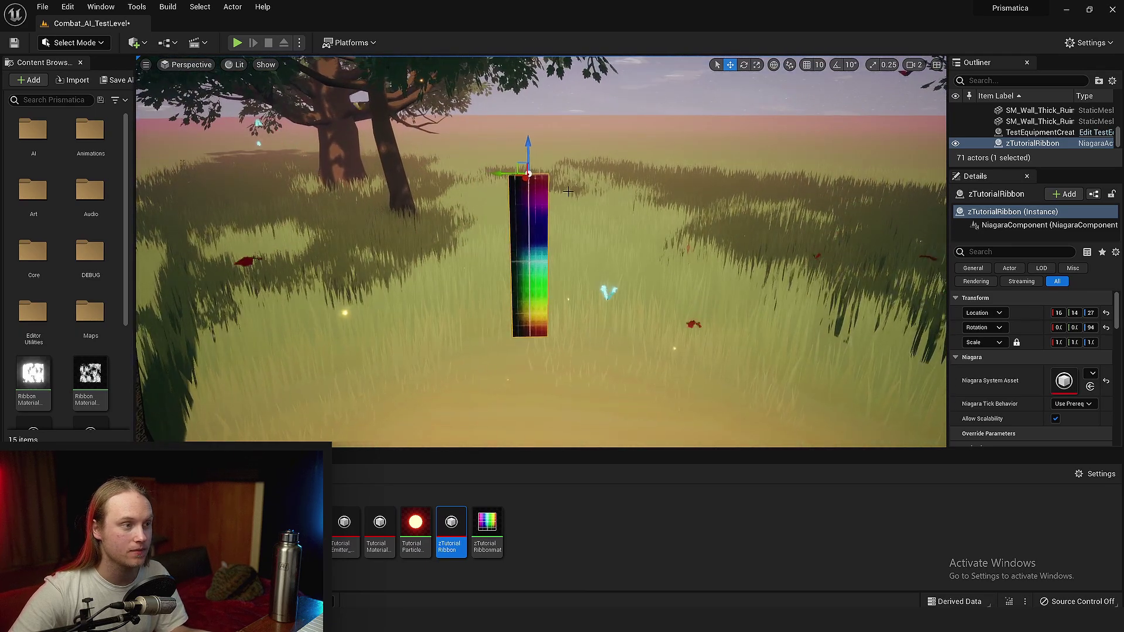
Move the zTutorialRibbon actor around the full-screen level view to test the trail with distance-based spawning.
right_drag(567, 191, 563, 246)
key(F11)
key(e)
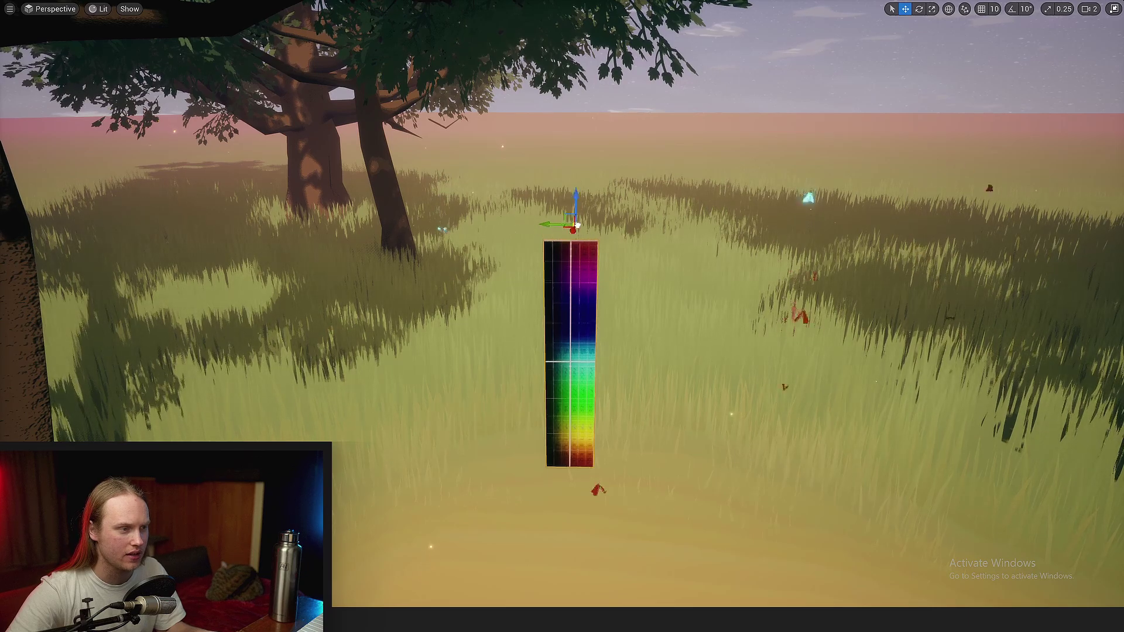
drag(234, 298, 617, 107)
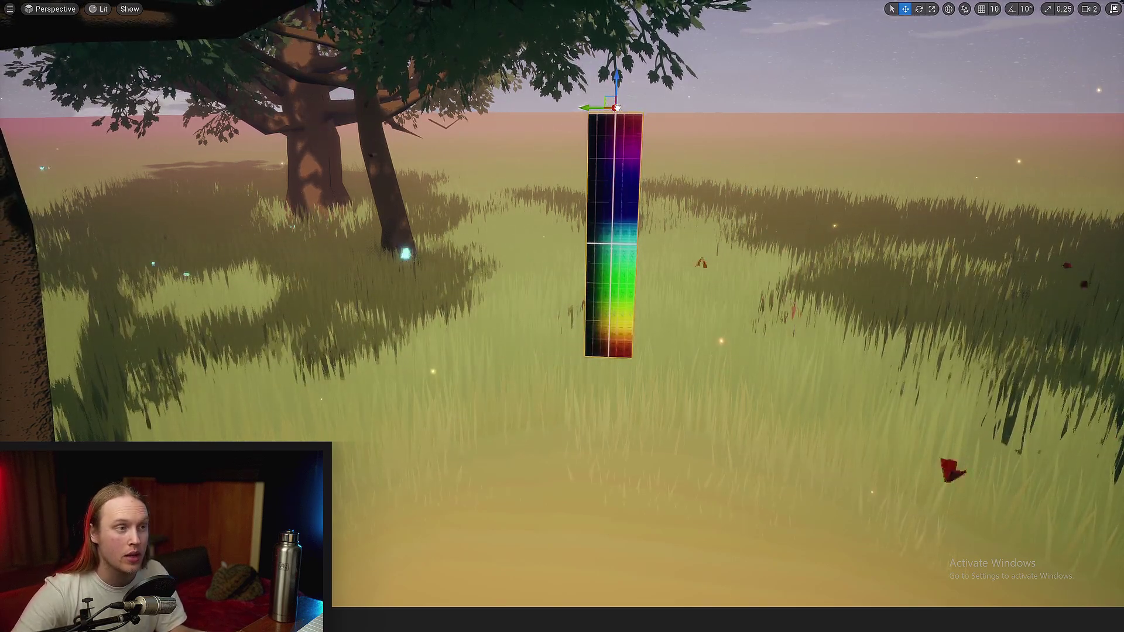
drag(785, 68, 672, 451)
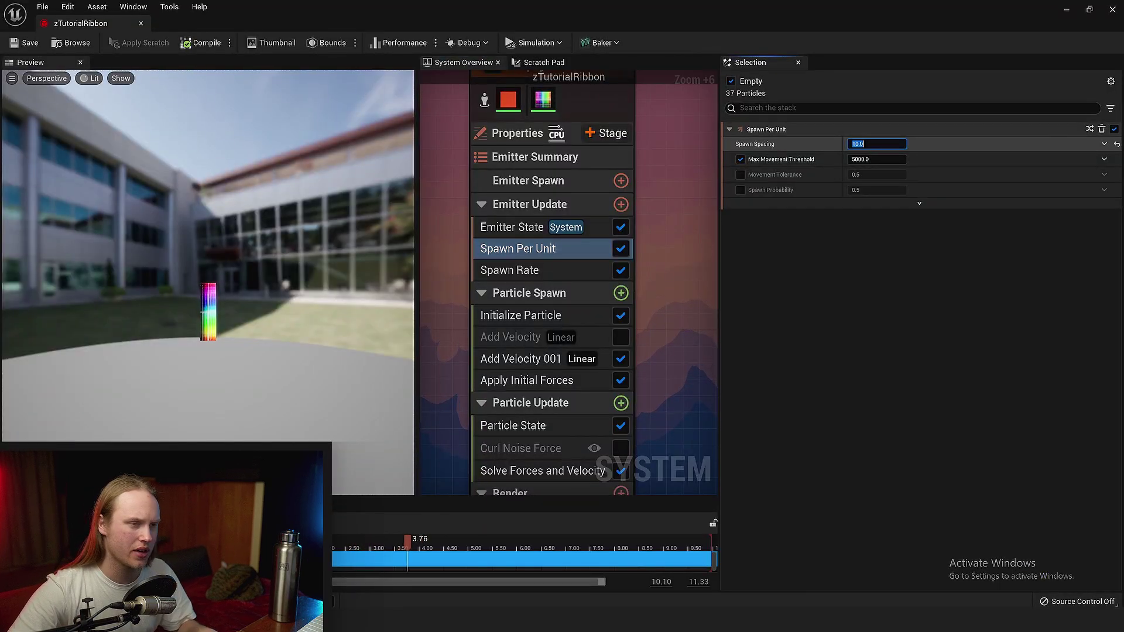
Set the Spawn Per Unit module's Spawn Spacing to 2 and the Spawn Rate module's SpawnRate to 20, and save the system.
text(2)
key(Return)
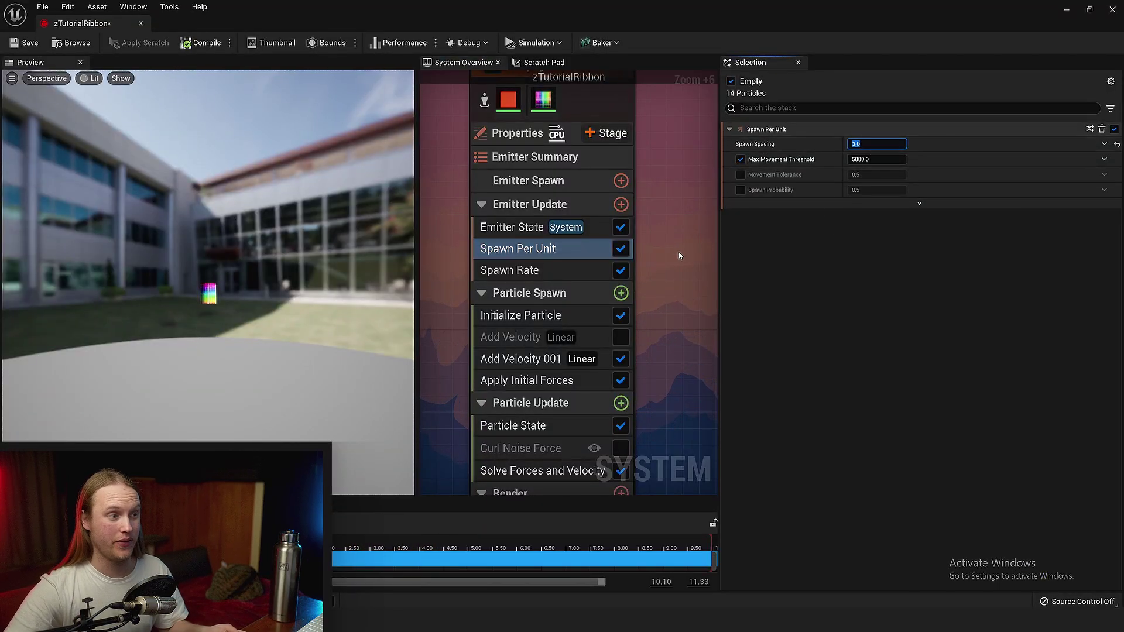
click(527, 270)
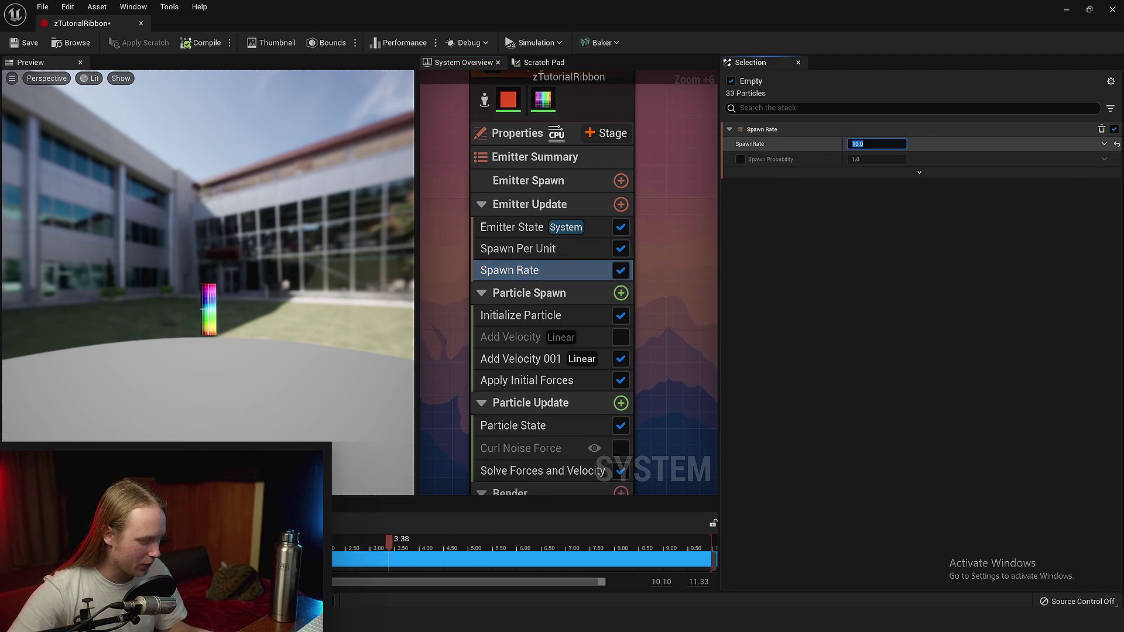
text(20)
key(Return)
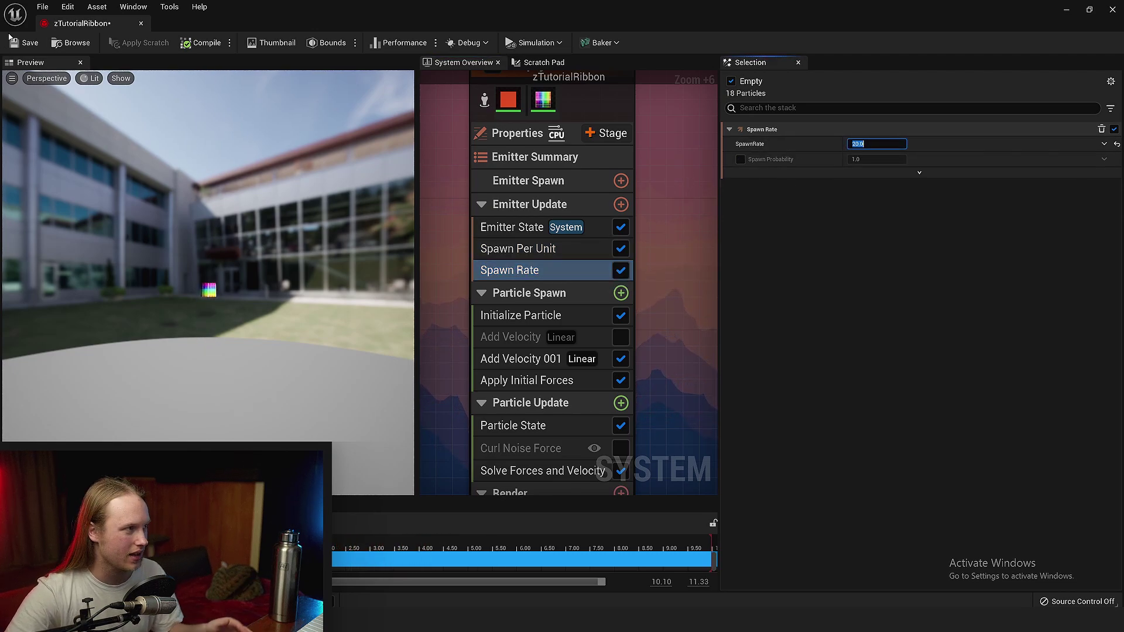
right_drag(672, 316, 650, 286)
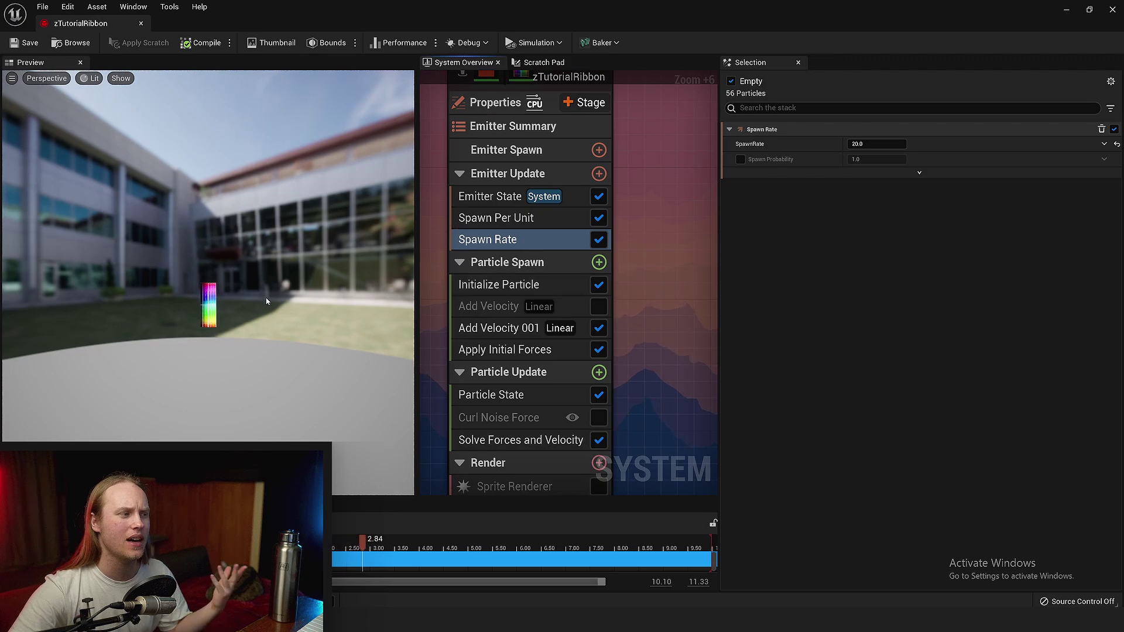
drag(266, 301, 262, 301)
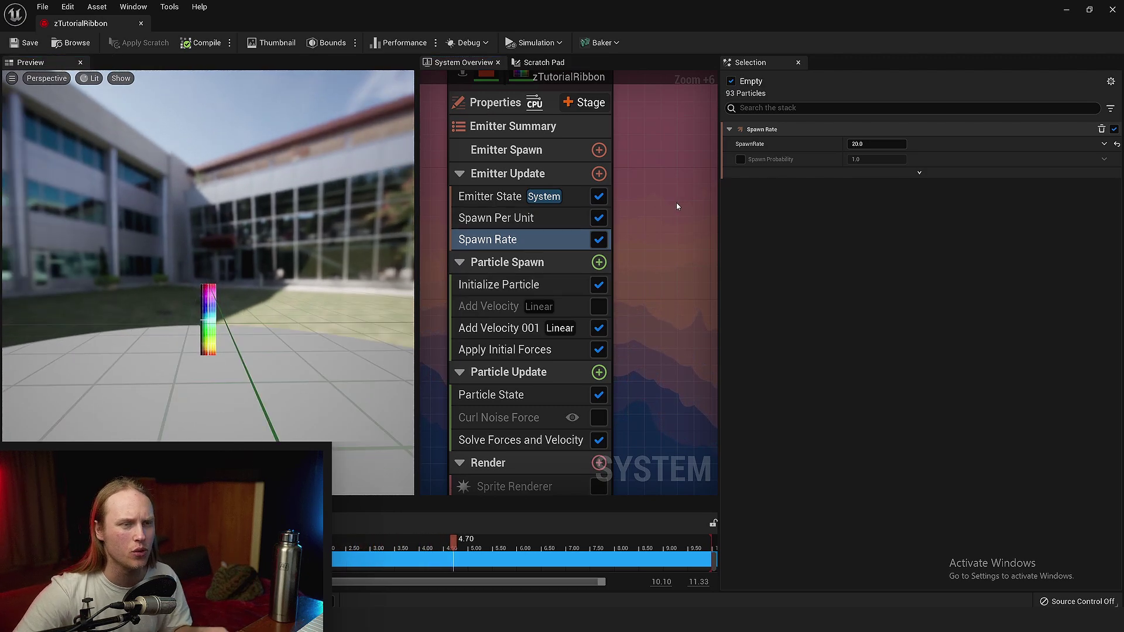
key(ctrl+s)
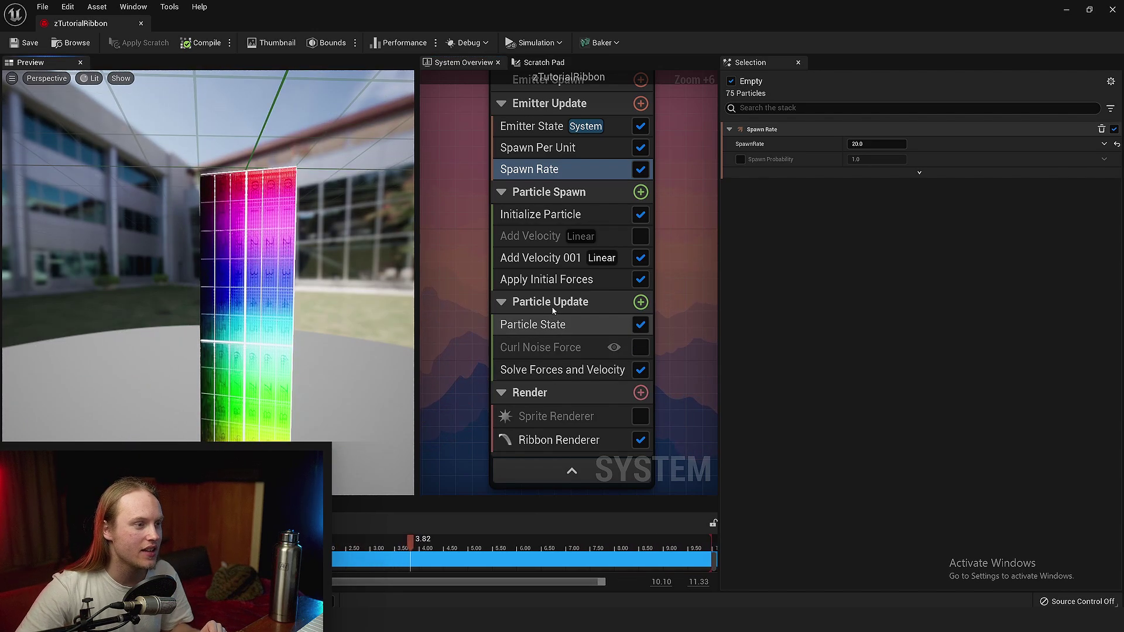
Add a Color module to Particle Update in the zTutorialRibbon emitter.
right_drag(685, 251, 641, 262)
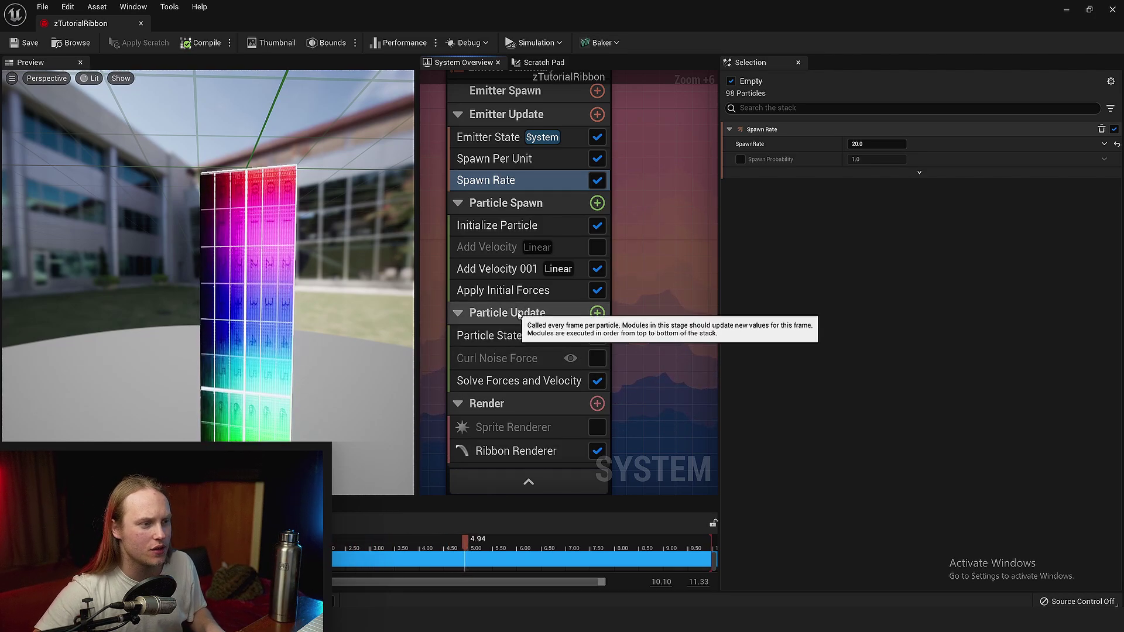
click(586, 307)
click(597, 313)
text(part)
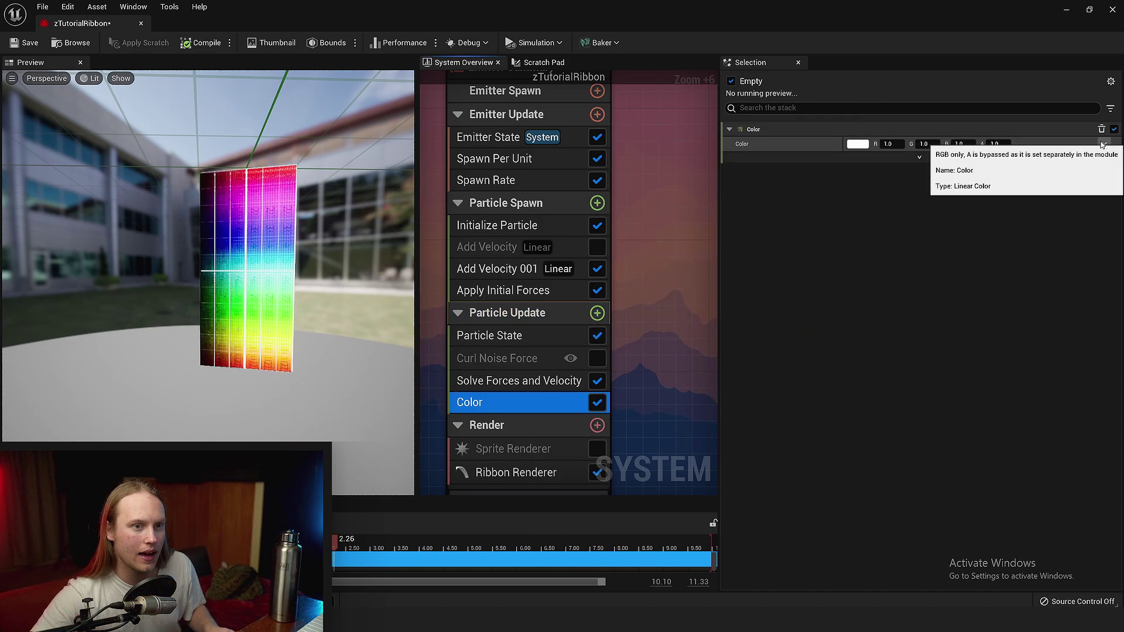
Drive the Color module's colour with the Color from Curve dynamic input and view the ribbon in the preview.
click(1102, 145)
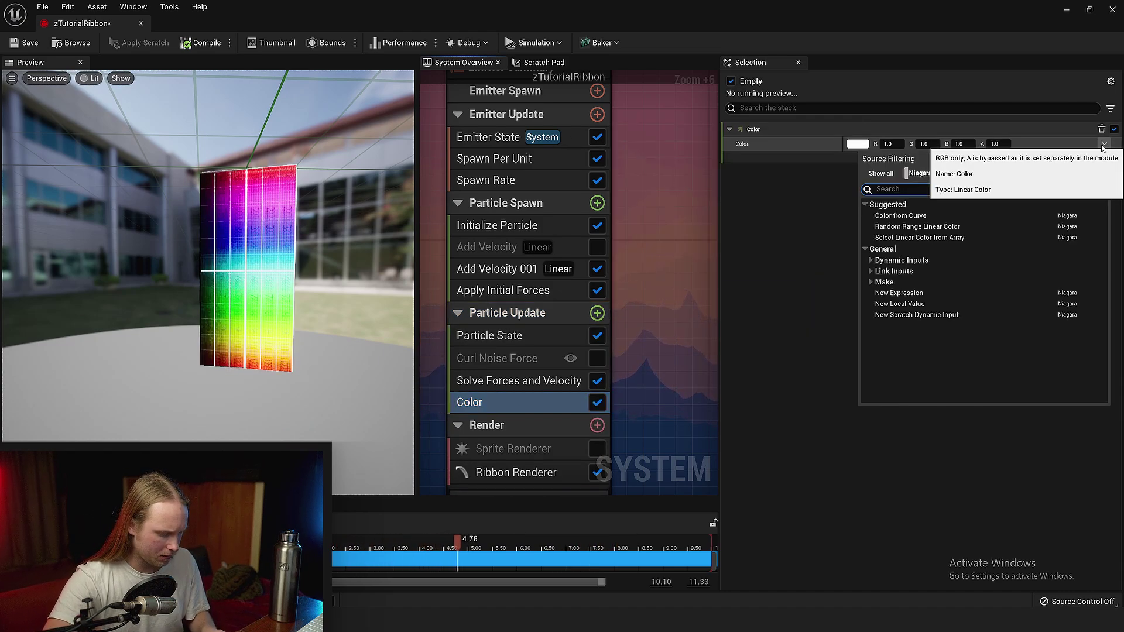
text(curve)
key(Return)
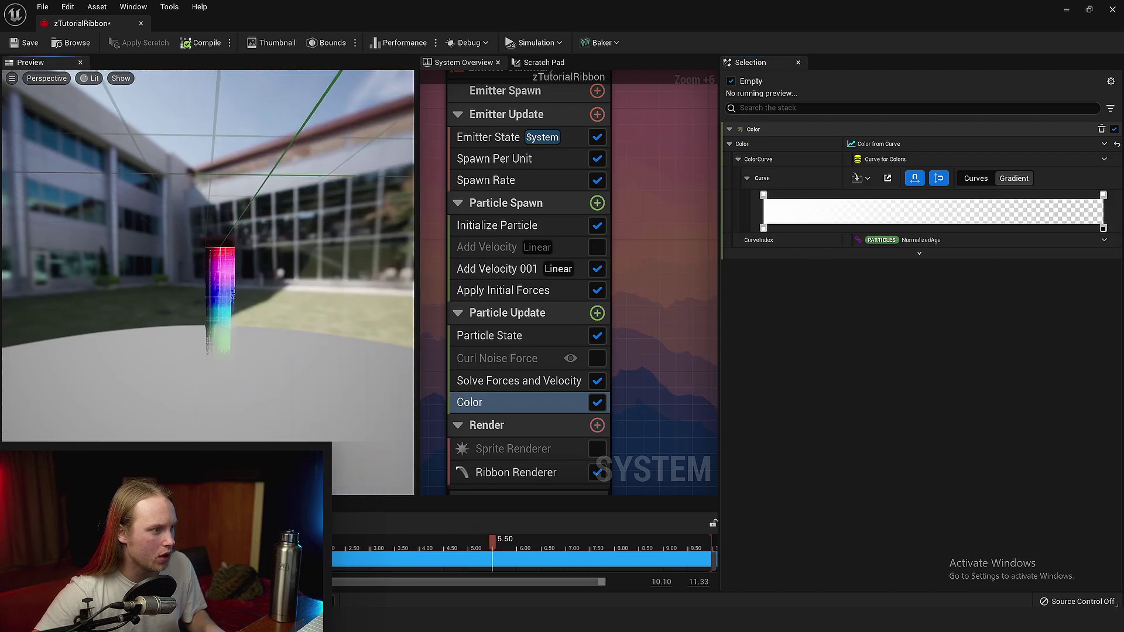
drag(316, 361, 427, 333)
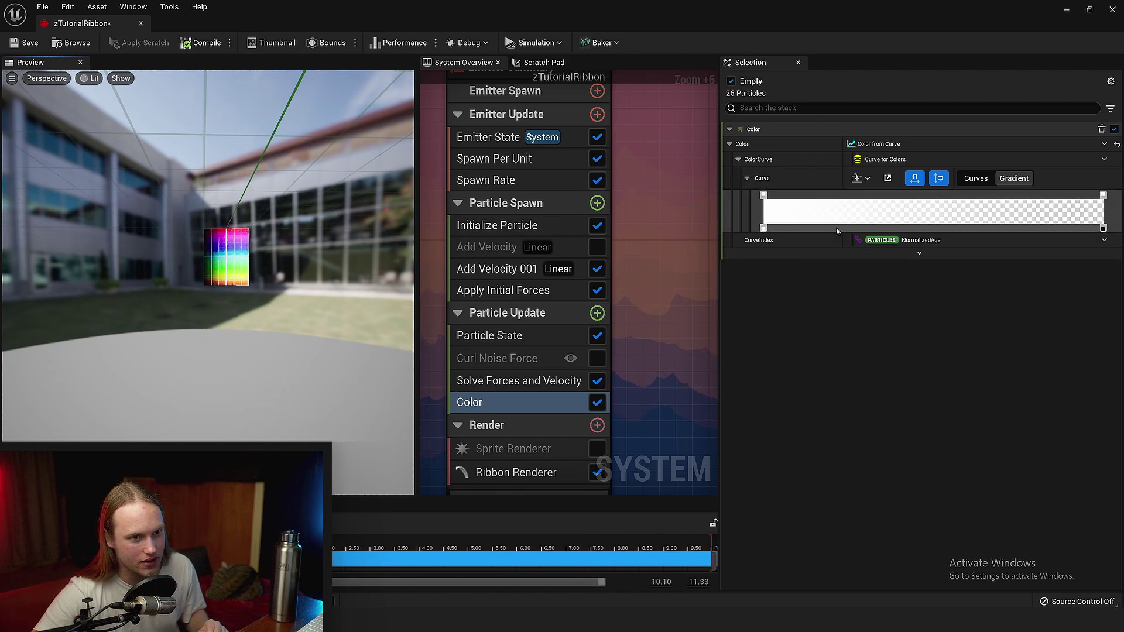
Place extra opacity stops near the start and end of the Color module's gradient and test the ribbon's fade in the level.
click(764, 231)
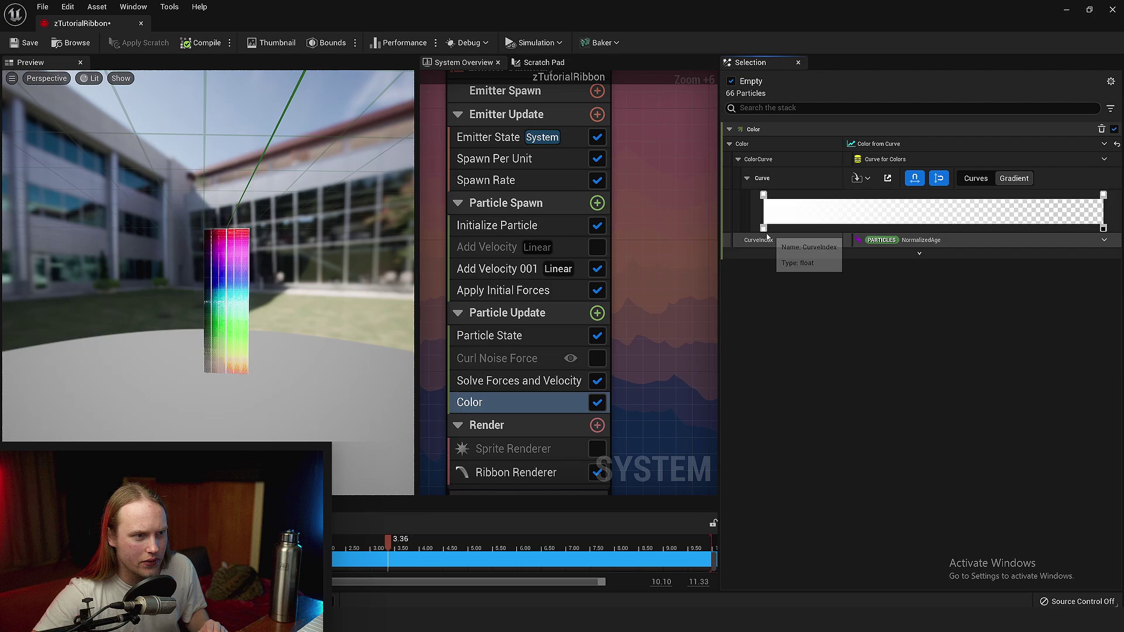
click(787, 300)
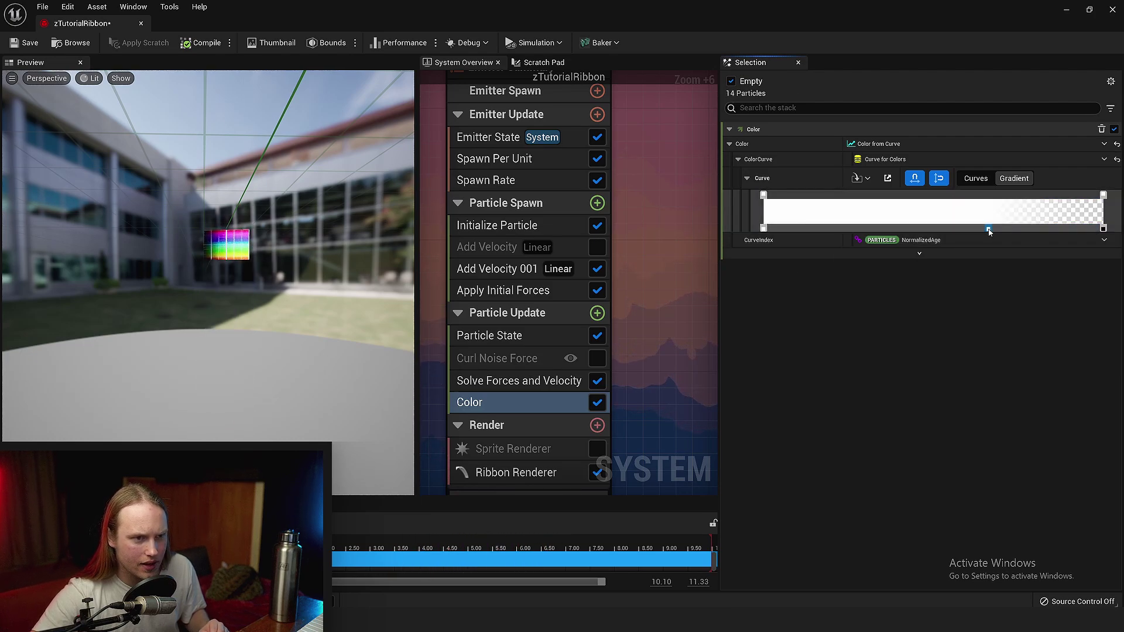
double_click(988, 230)
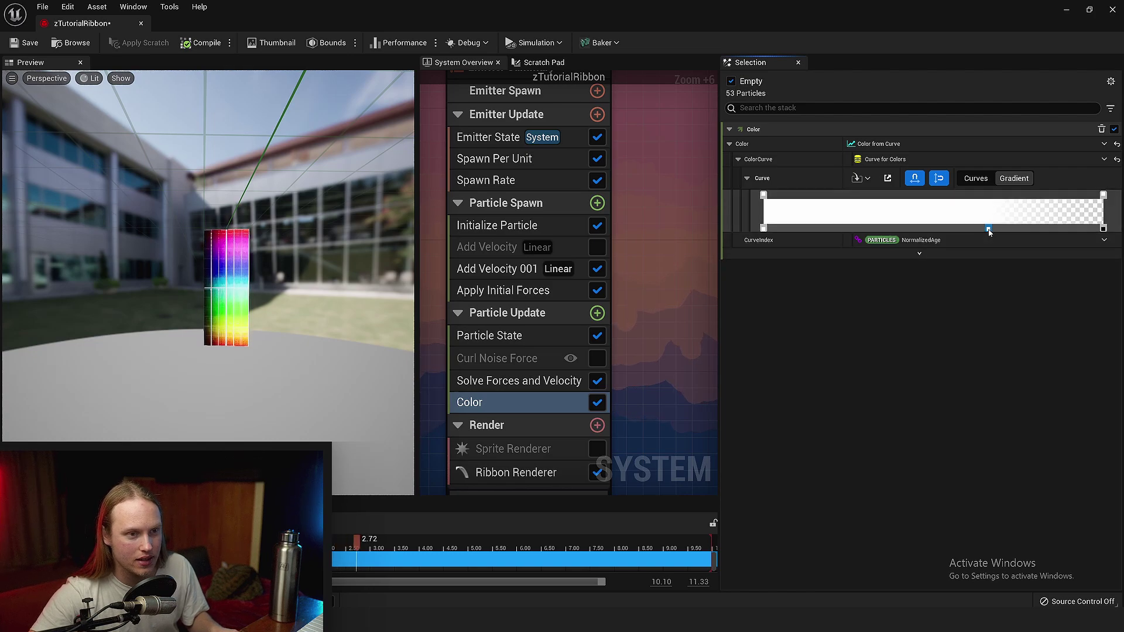
drag(1086, 228, 1083, 228)
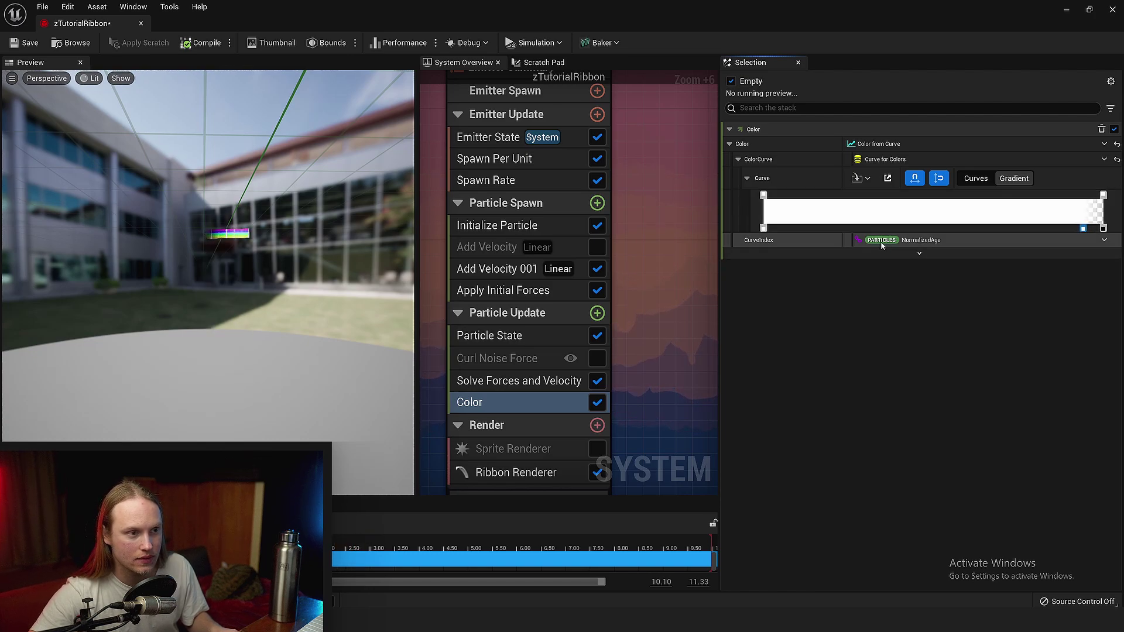
click(763, 229)
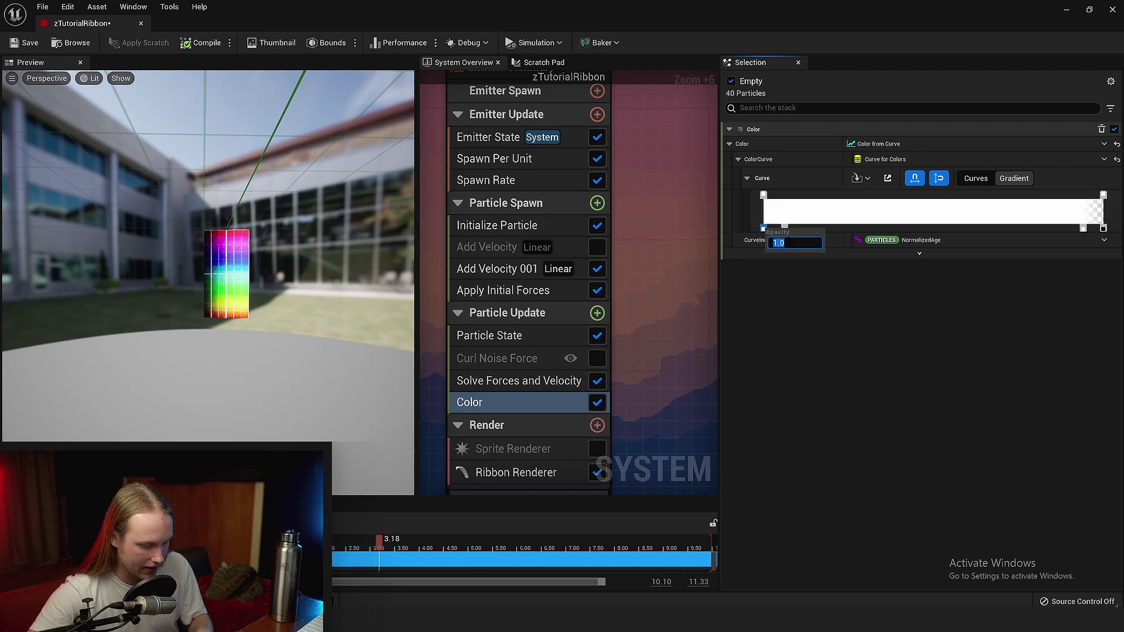
drag(245, 341, 262, 345)
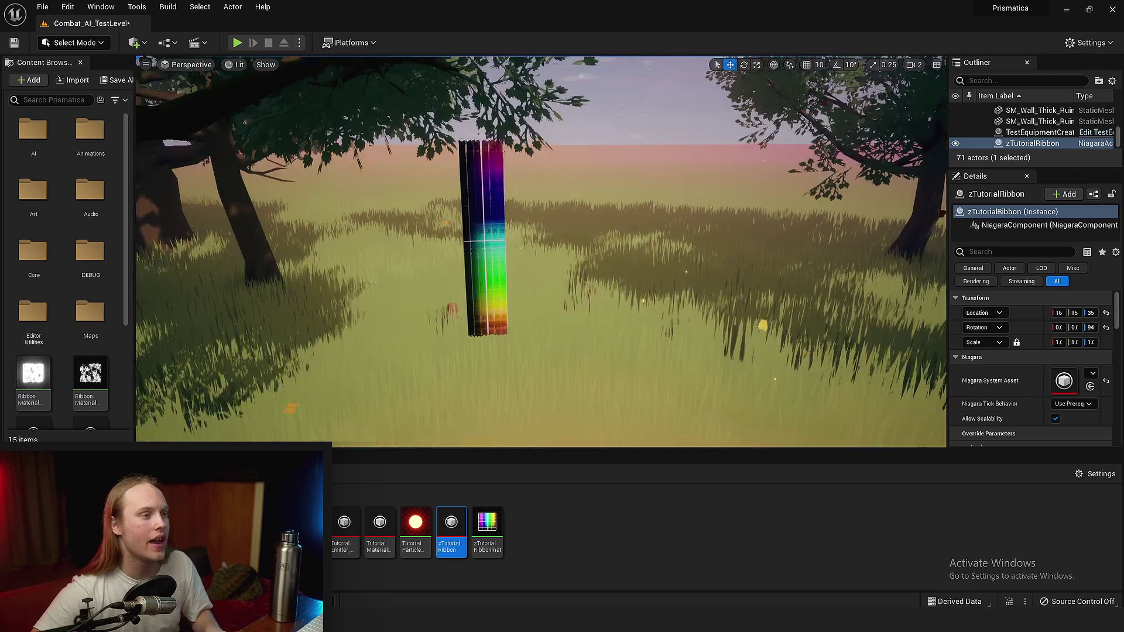
right_drag(540, 252, 530, 216)
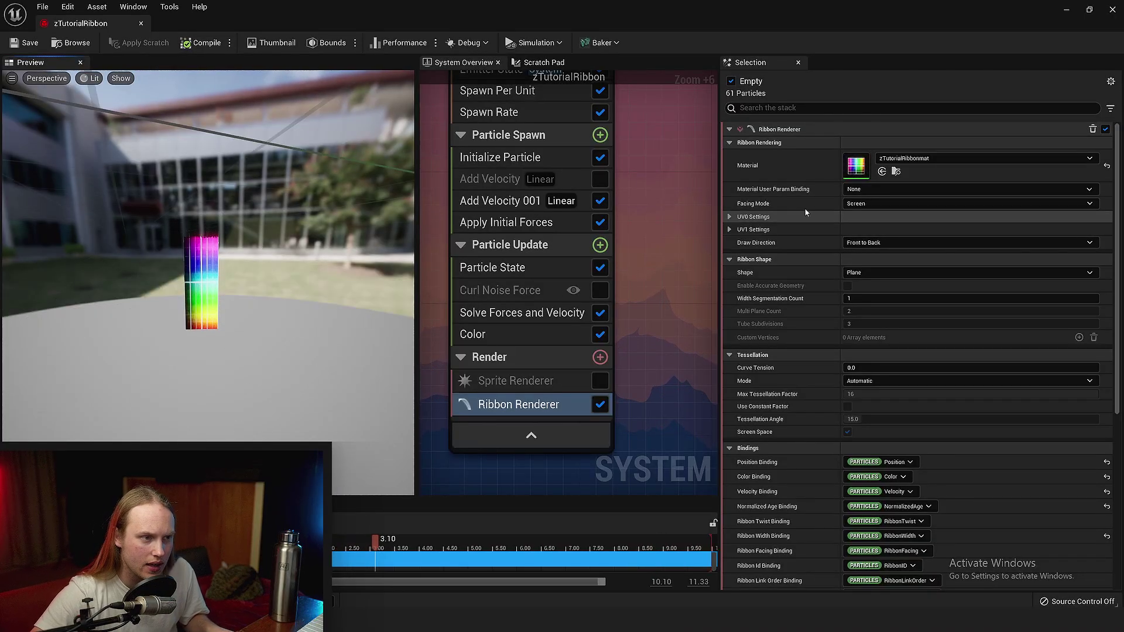
Set the Ribbon Renderer's UV0 mode to Tiled (By Segment Length).
click(733, 218)
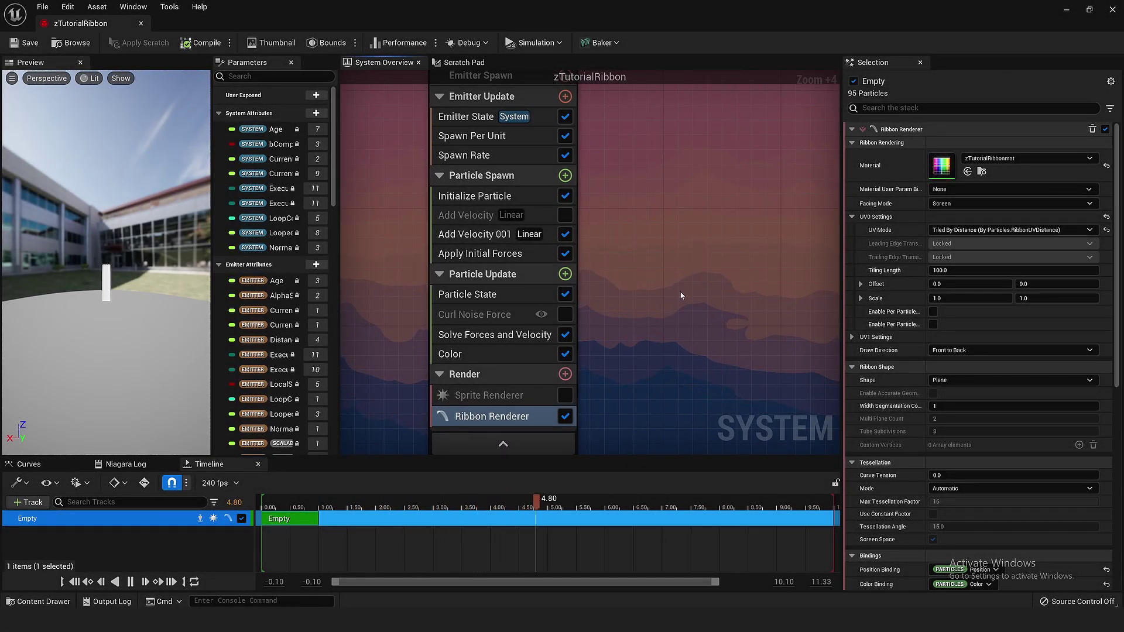
mouse_move(681, 295)
right_down()
mouse_move(699, 288)
mouse_move(680, 295)
right_up()
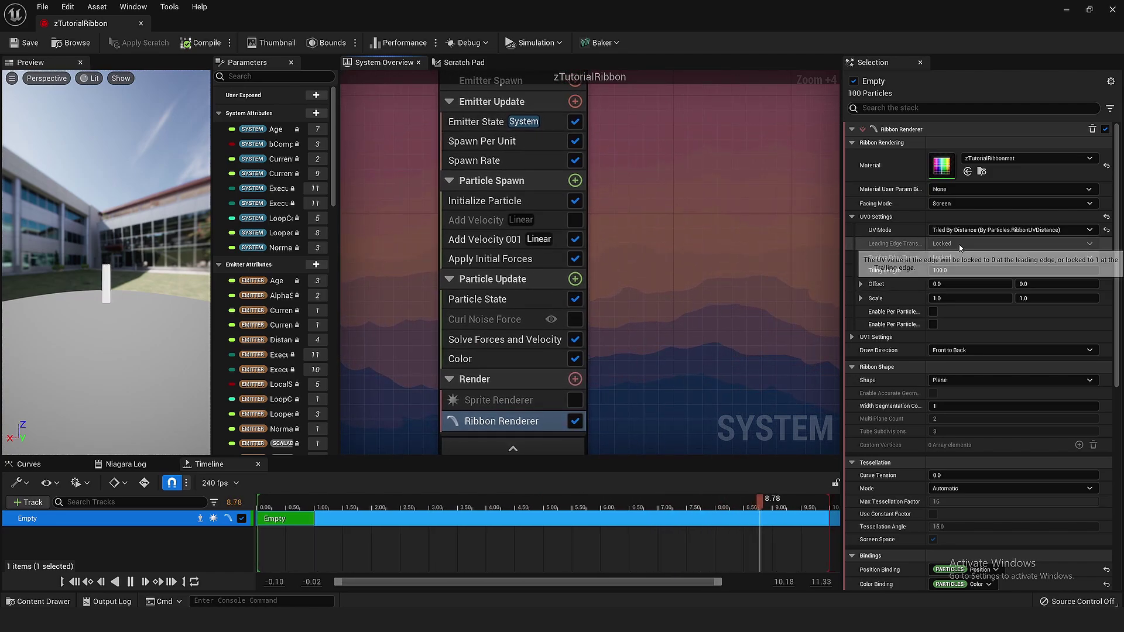
click(1007, 230)
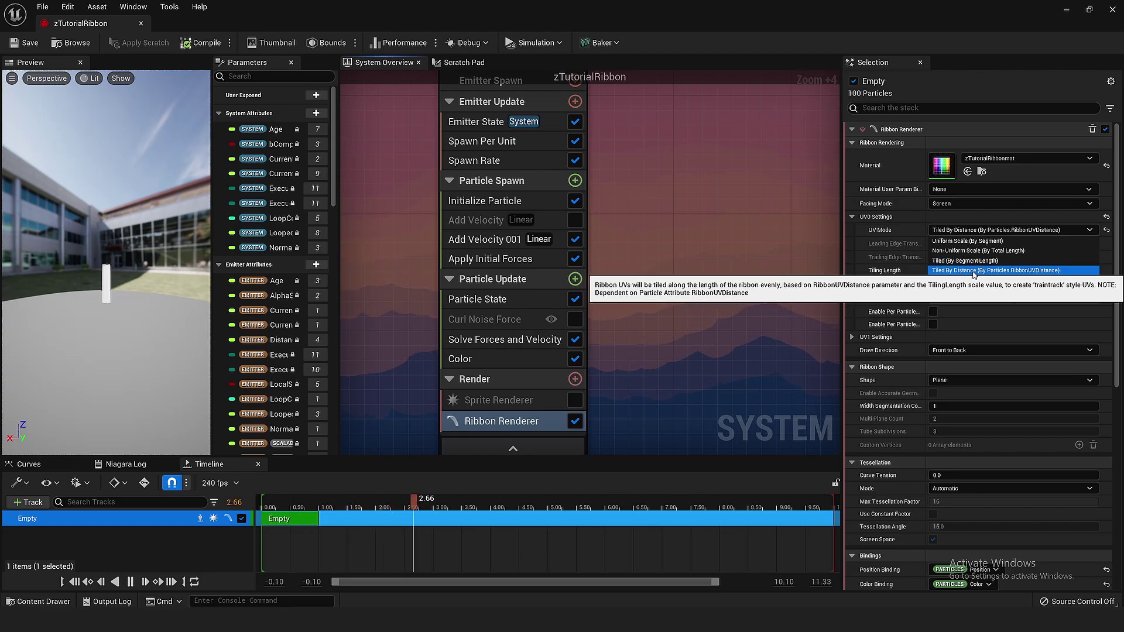
click(967, 260)
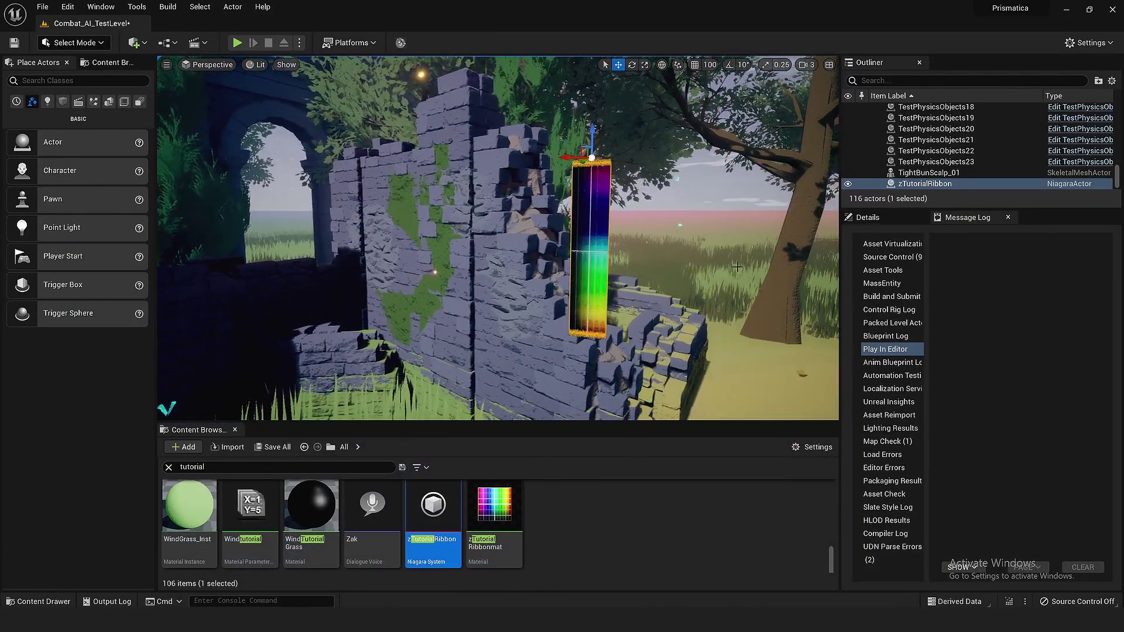
Examine how the grid texture tiles along the moving zTutorialRibbon trail in the full-screen level view.
key(F11)
scroll(647, 246, down, 1)
scroll(647, 245, up, 4)
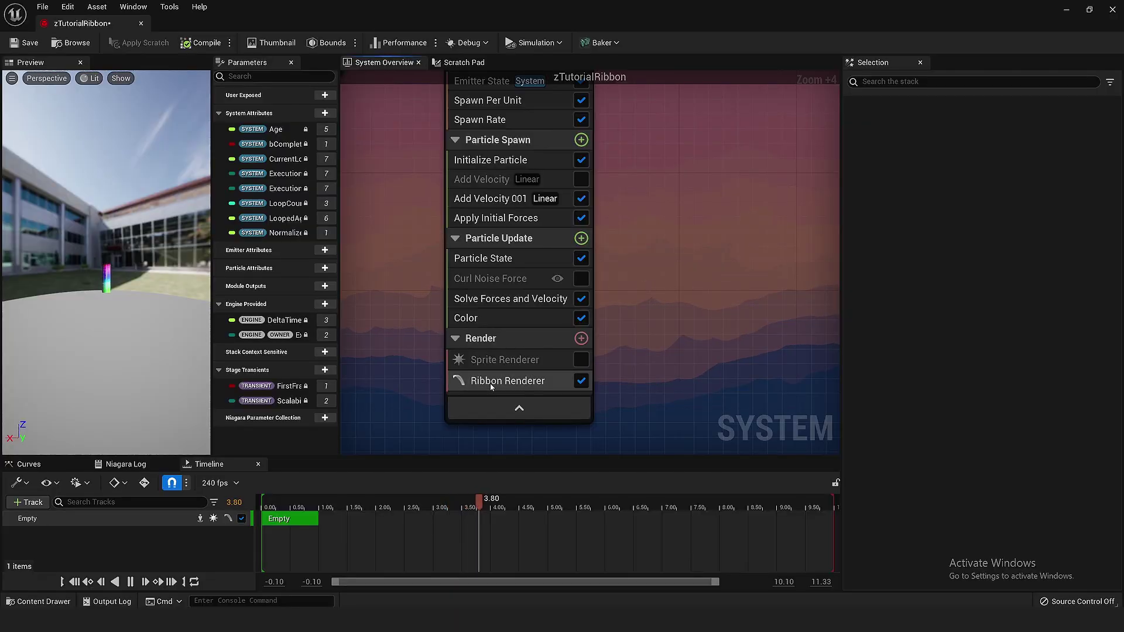
click(491, 382)
right_drag(714, 299, 752, 323)
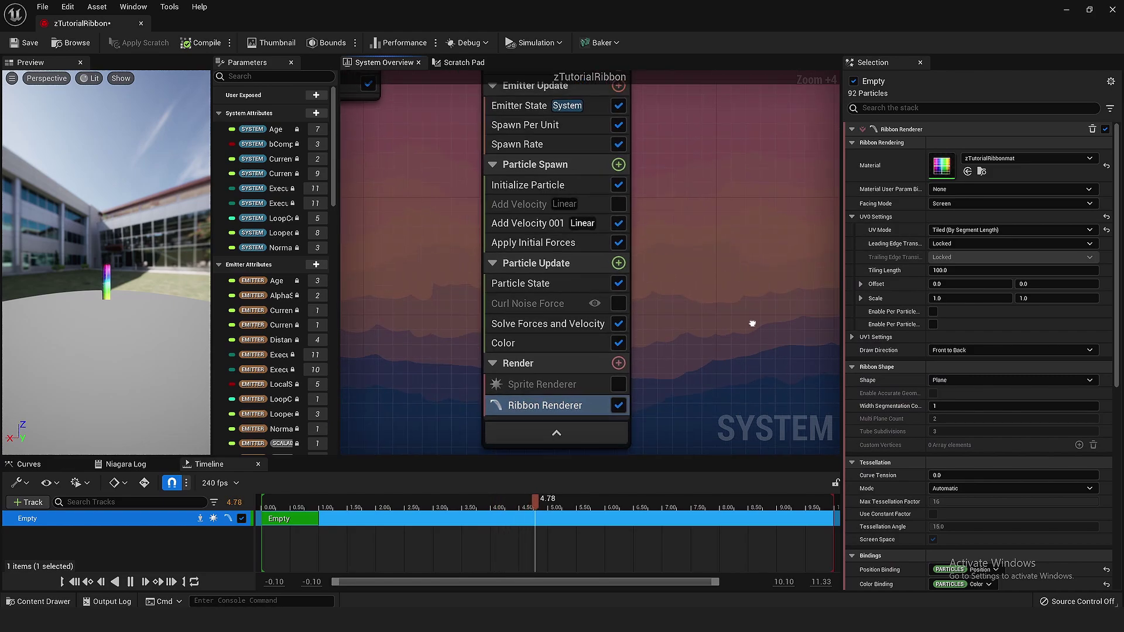
scroll(739, 306, up, 3)
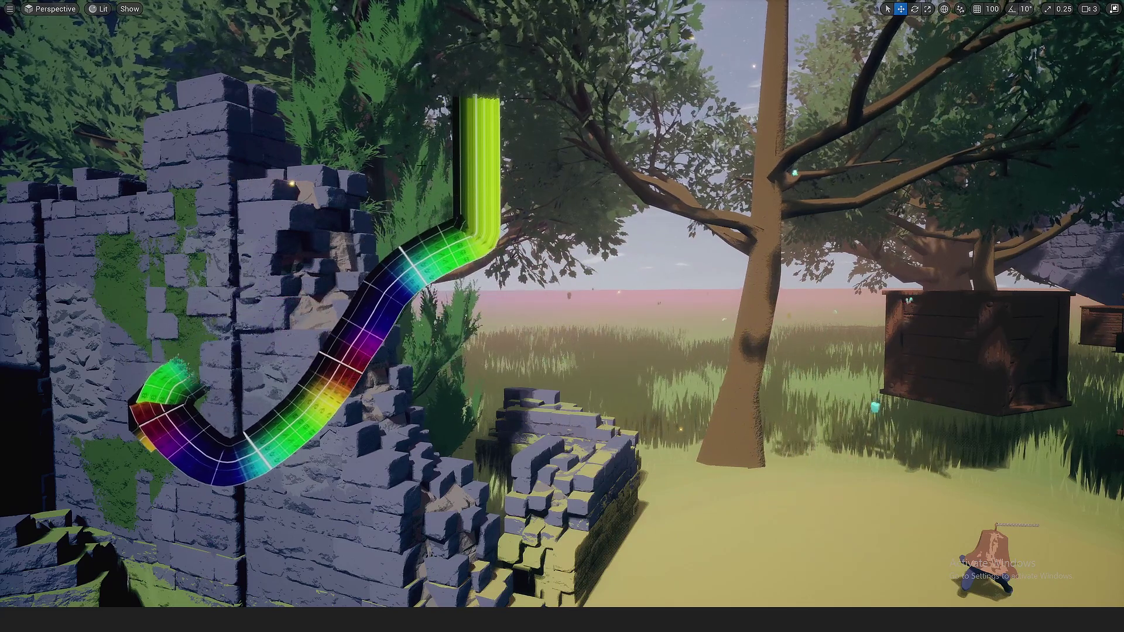
Leave the full-screen level view and open the zTutorialRibbon Niagara system for editing.
key(F11)
click(429, 512)
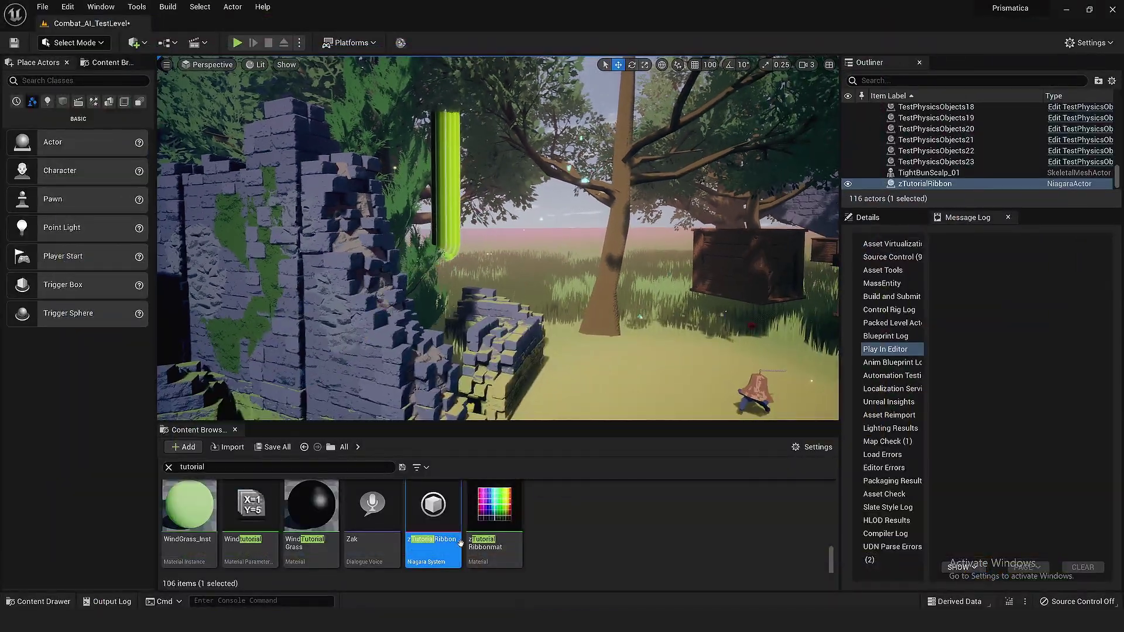
double_click(425, 513)
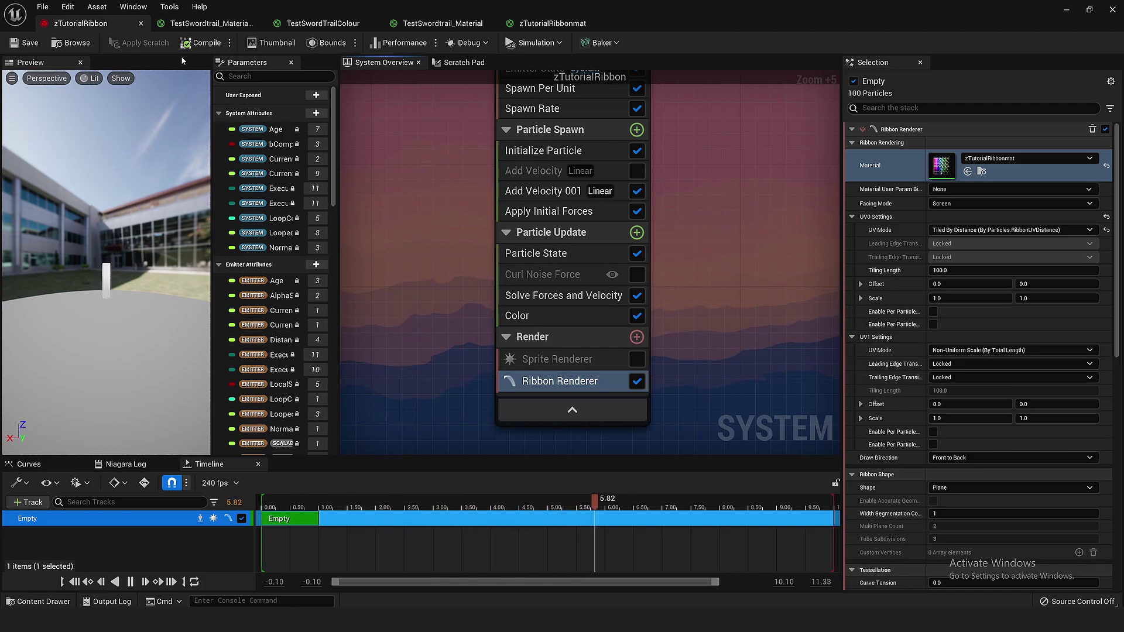
Move the TexCoord[1] node closer to BreakOutFloat2Components in the zTutorialRibbonmat graph and check its Coordinate Index.
click(554, 25)
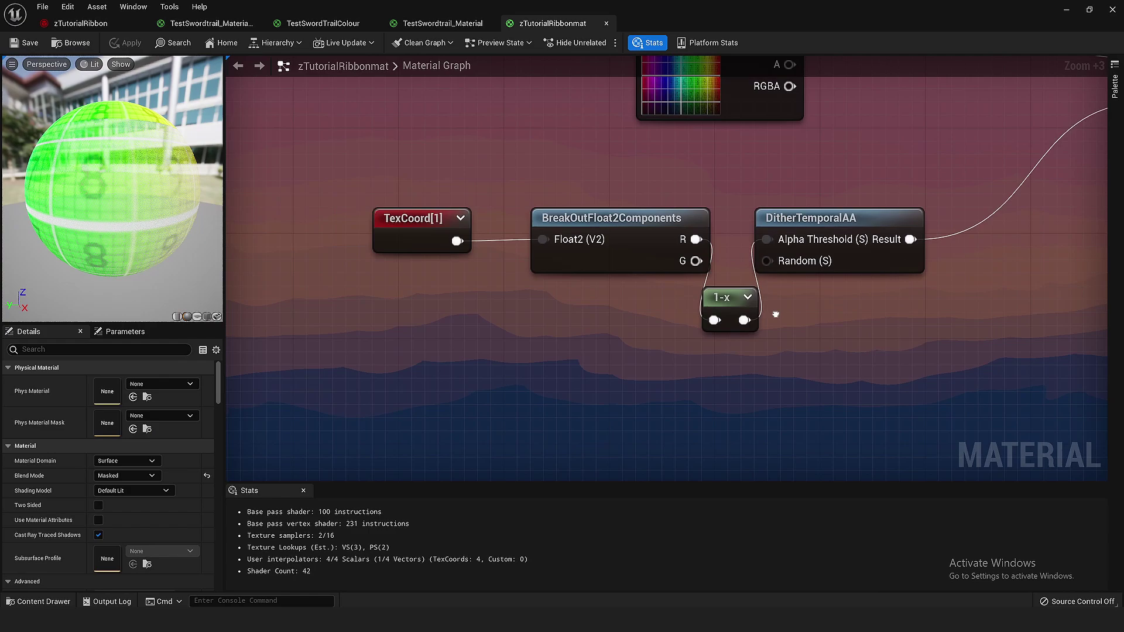
click(622, 234)
drag(621, 233, 608, 233)
click(521, 184)
right_drag(521, 184, 565, 223)
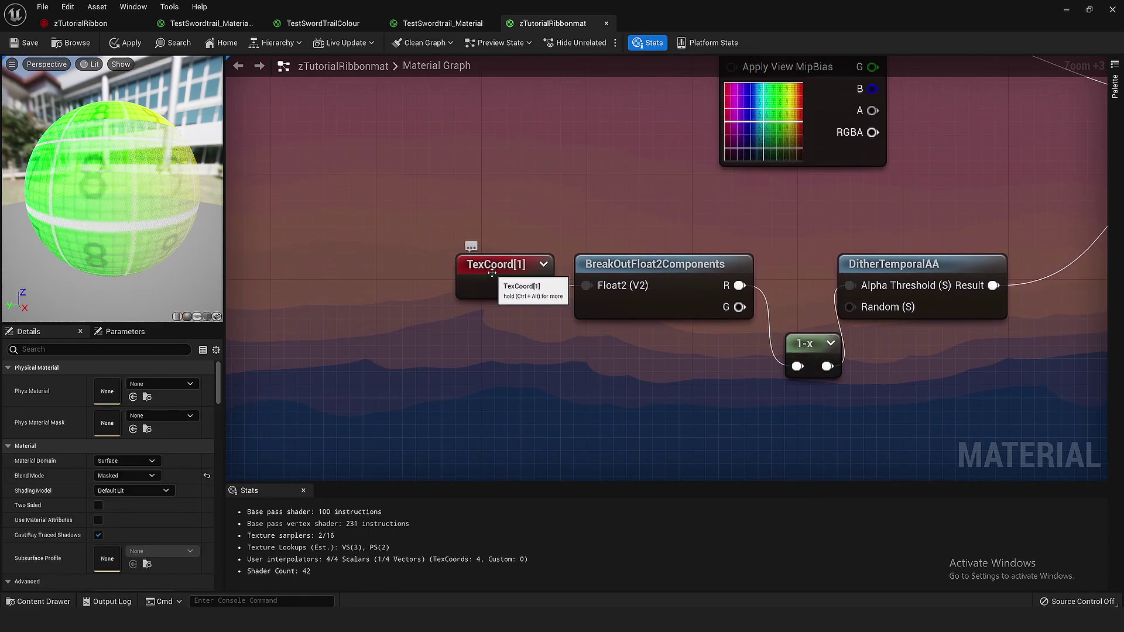
drag(492, 272, 412, 194)
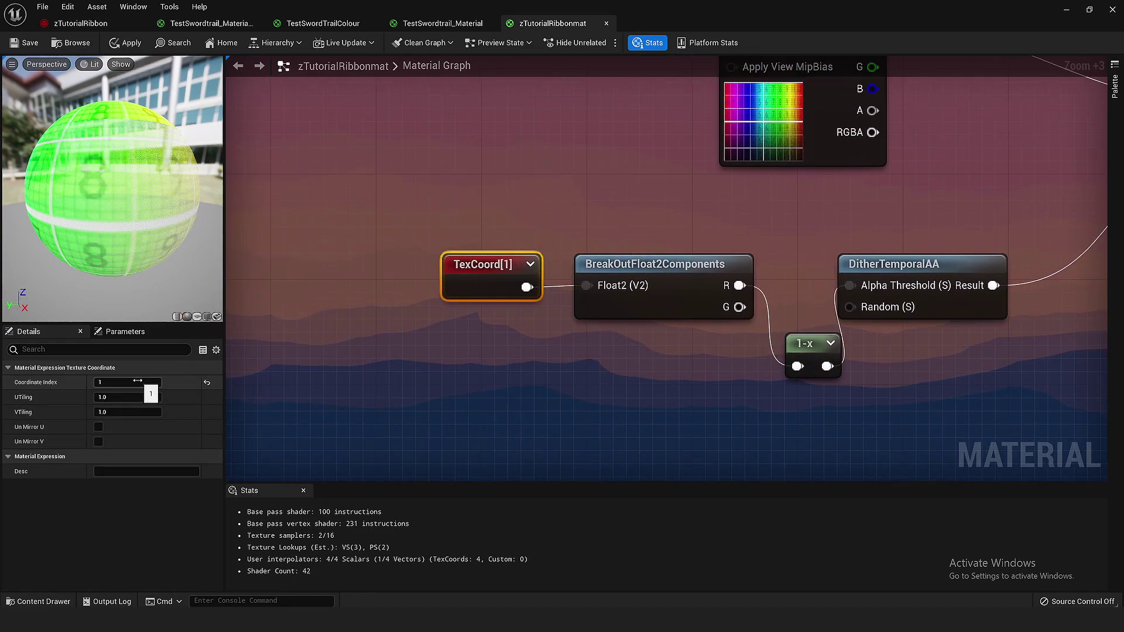
click(674, 191)
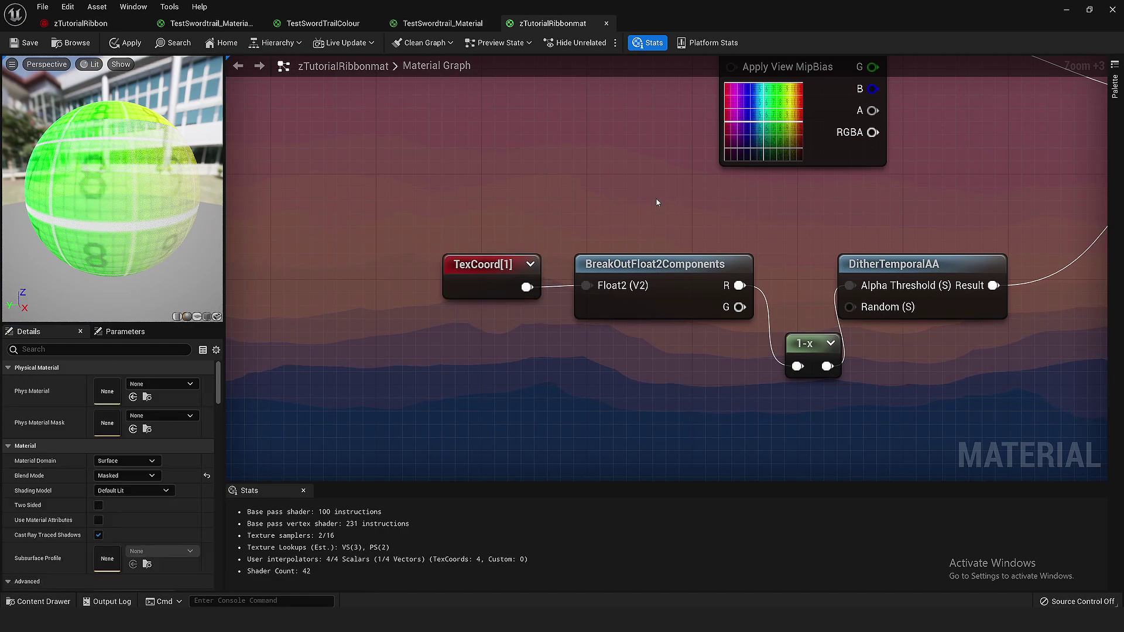
Line up the TexCoord[1], BreakOutFloat2Components, 1-x and DitherTemporalAA nodes in one row.
drag(507, 277, 542, 312)
right_drag(697, 281, 546, 292)
drag(564, 297, 524, 284)
click(573, 271)
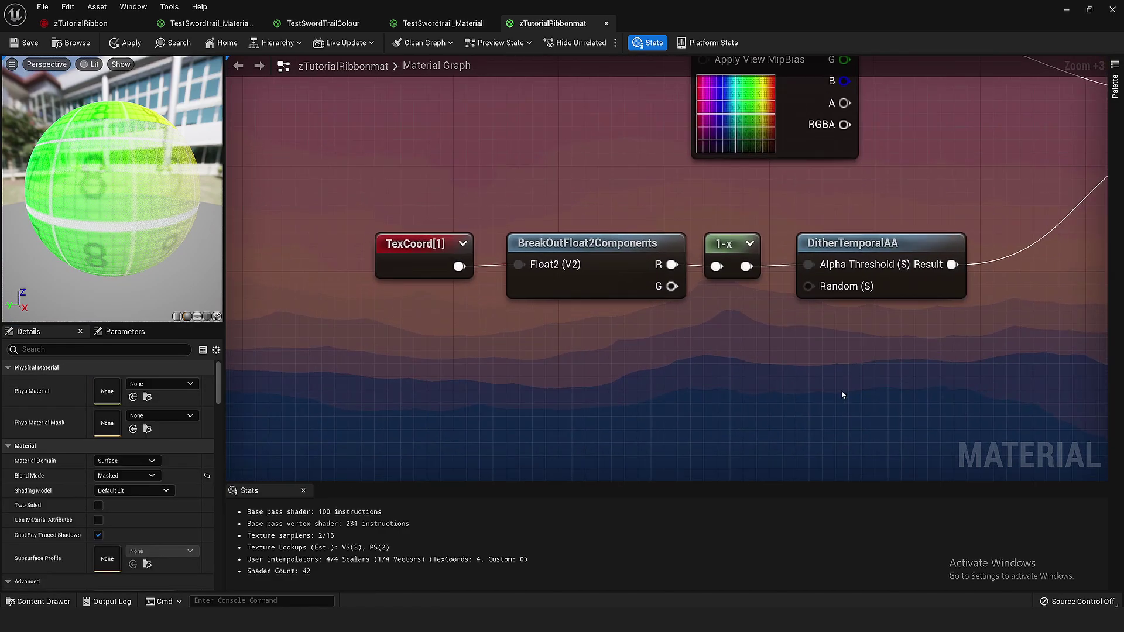
Examine the node chain from TexCoord[1] through DitherTemporalAA to the material's Opacity Mask input.
key(ctrl+a)
right_drag(788, 350, 563, 352)
drag(679, 281, 840, 304)
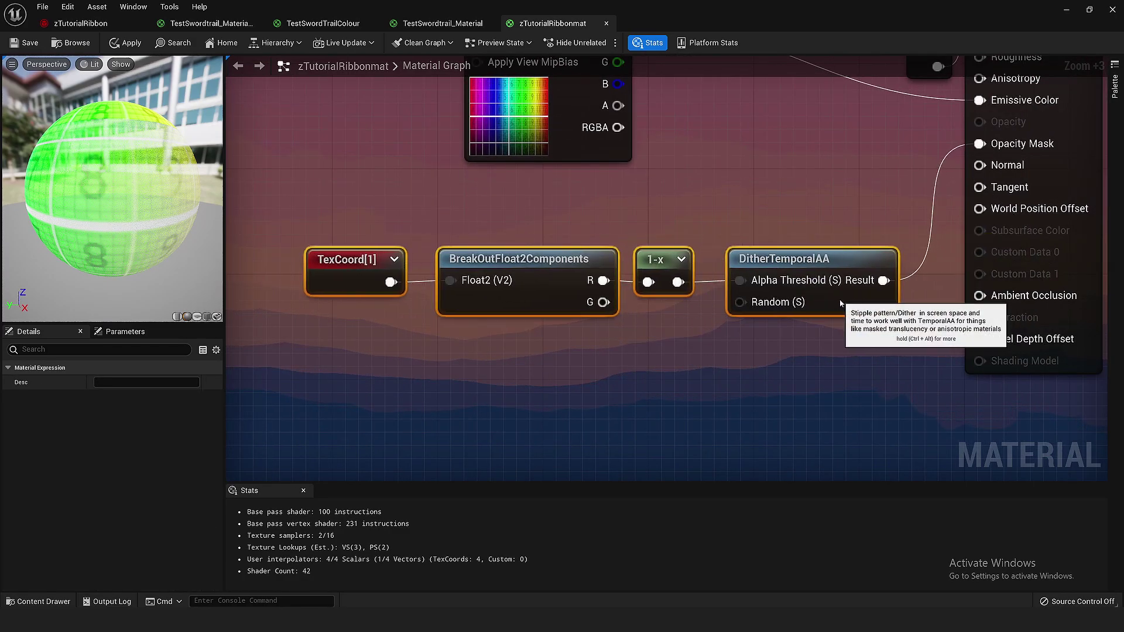
right_drag(938, 219, 856, 299)
click(857, 300)
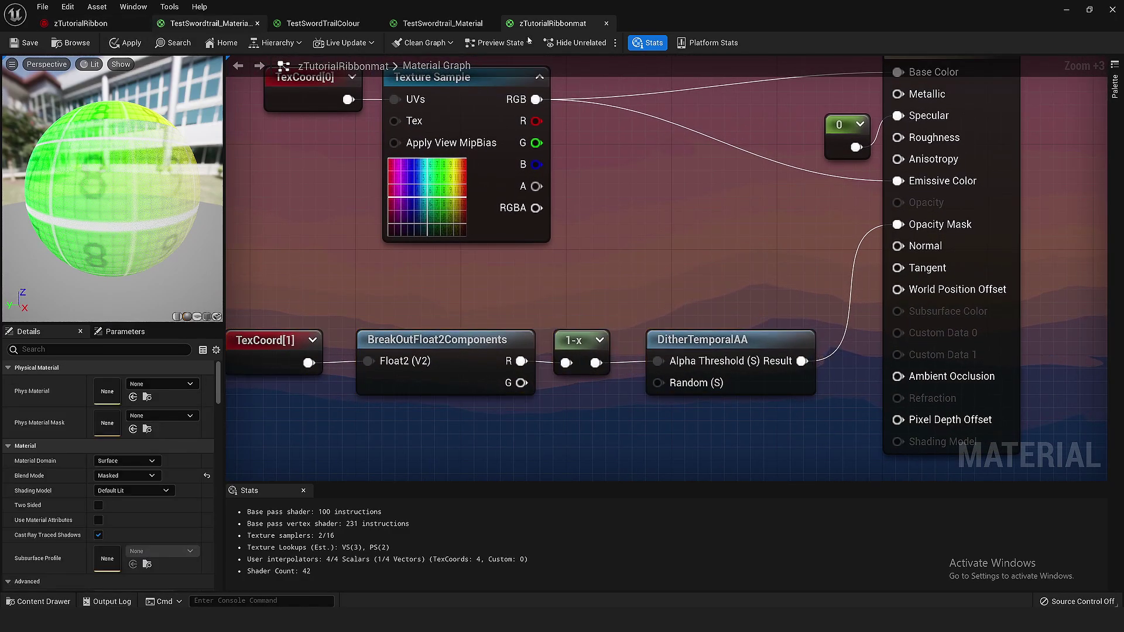
Return to the level and view the zTutorialRibbon trail from farther back in full screen.
click(1066, 9)
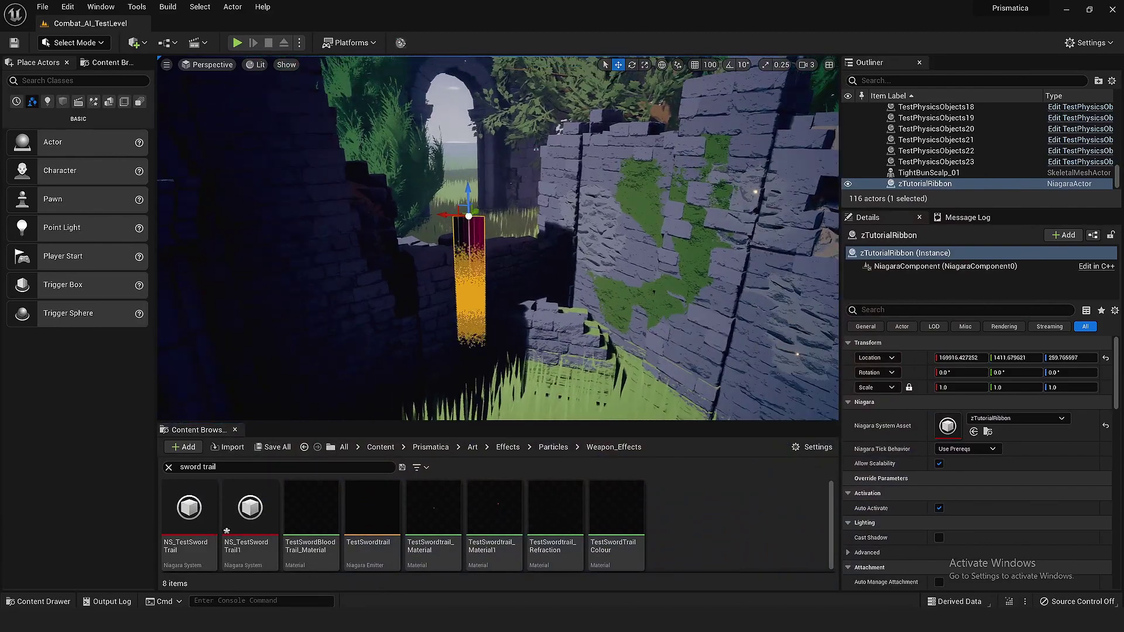
key(F11)
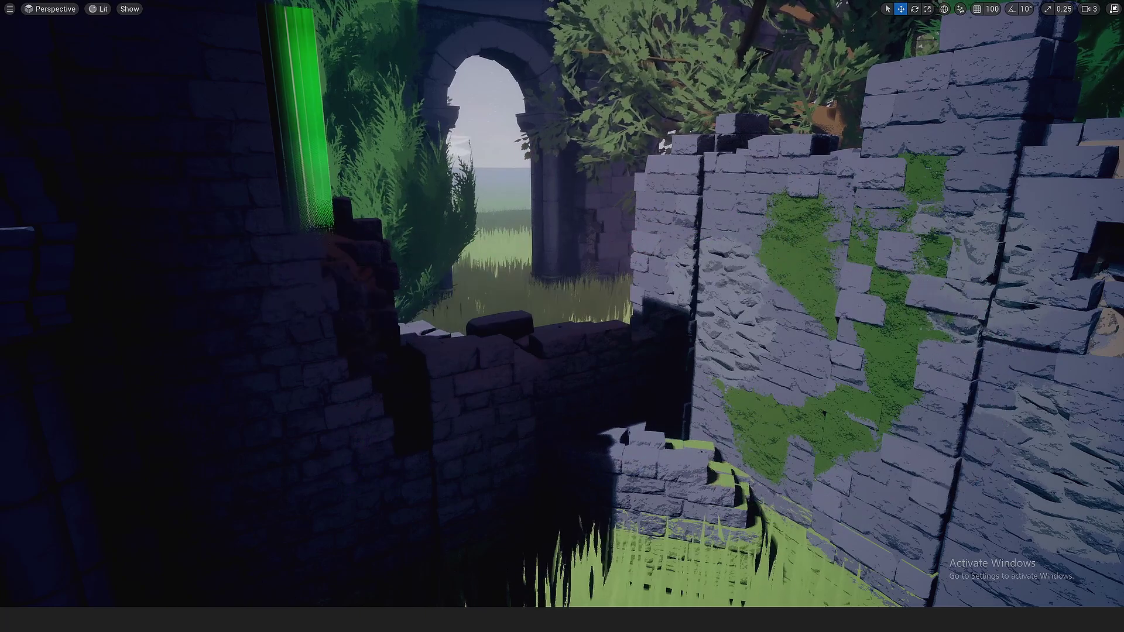
key(s)
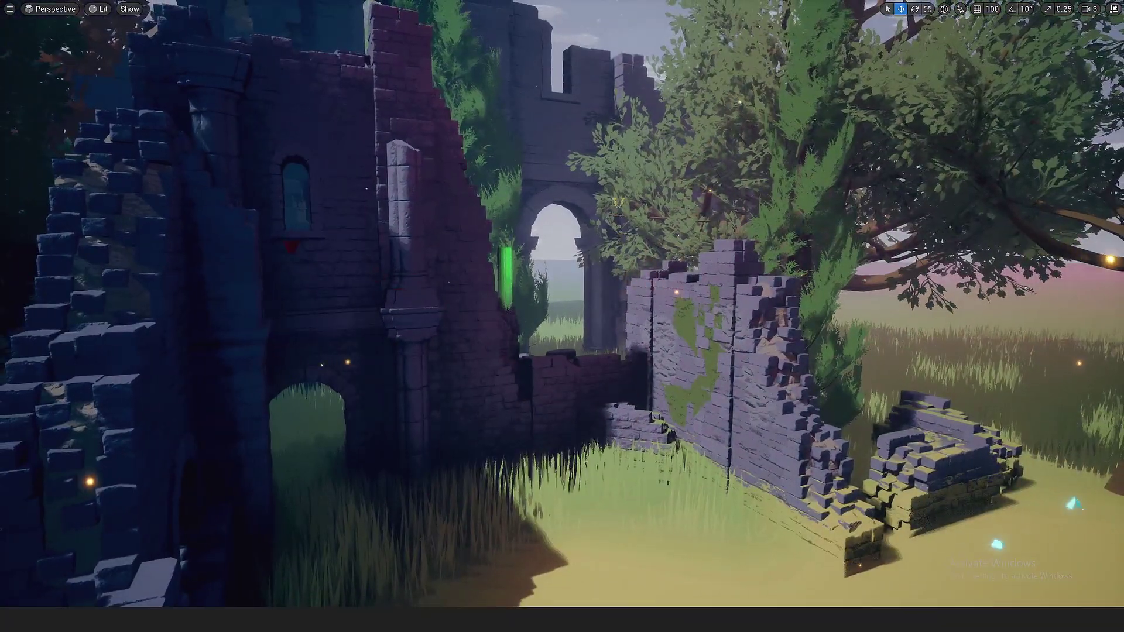